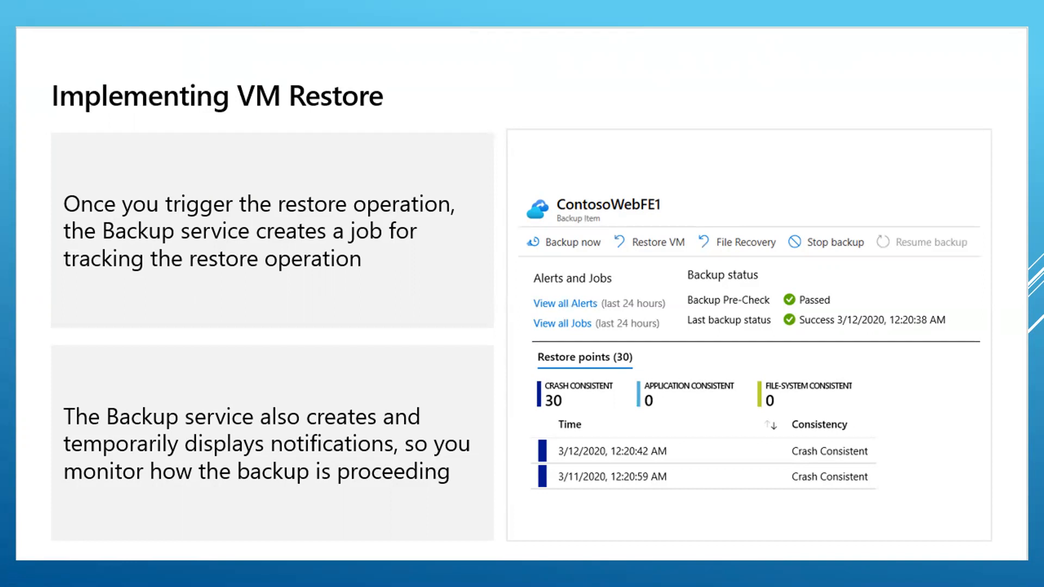
Step: Advance to the 'VM Backup Practical' slide and end the slide show
click(861, 160)
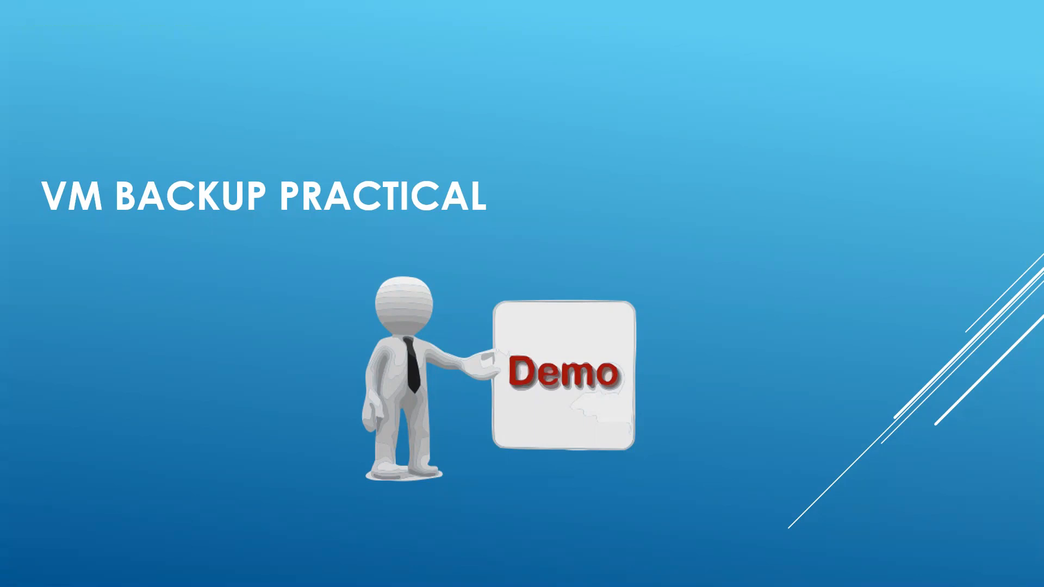
key(Escape)
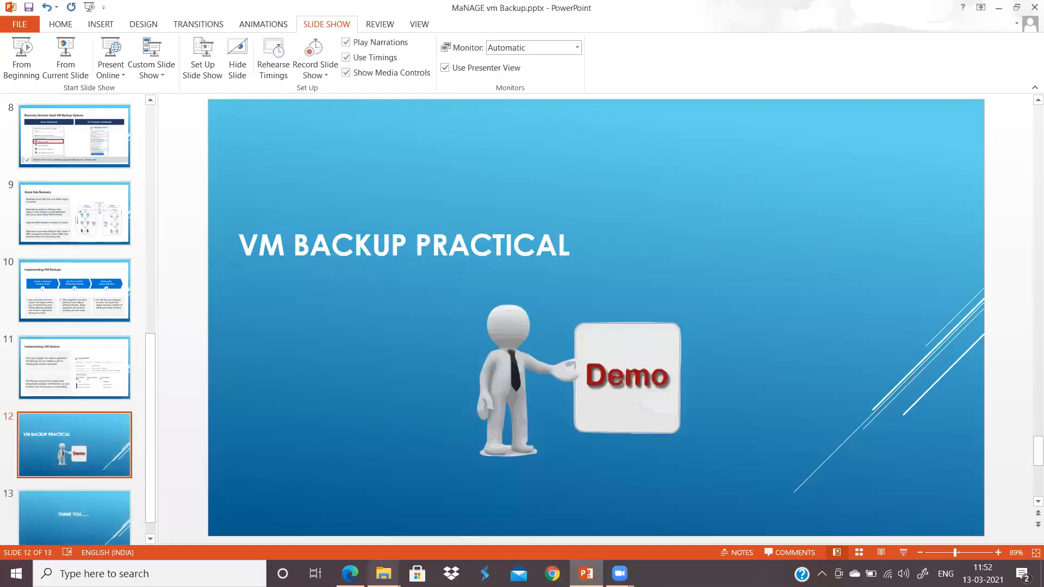
Step: From Azure Home, open Virtual machines, choose Add > Virtual machine, then launch Whiteboard
click(350, 573)
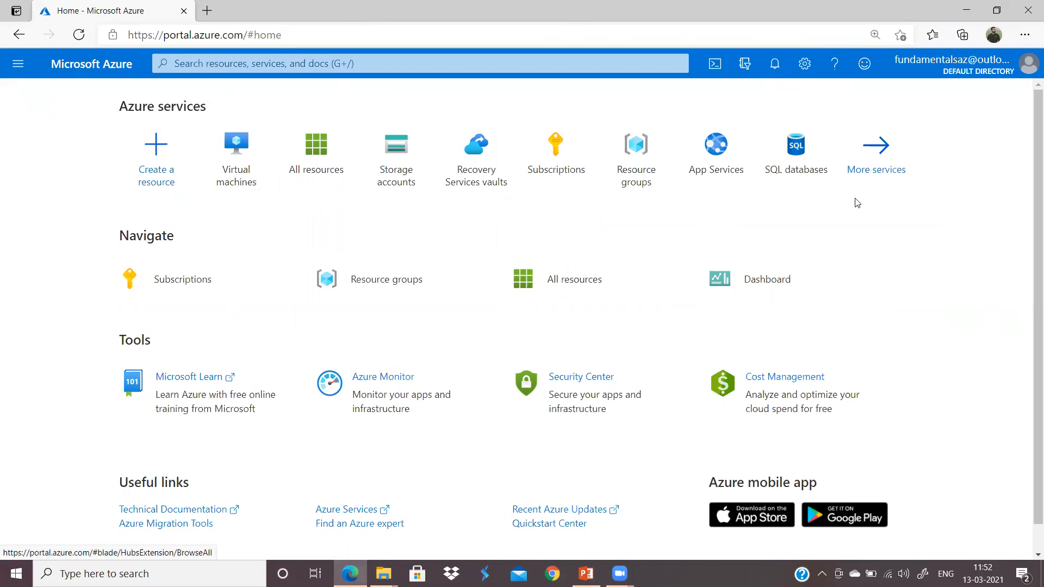
click(234, 181)
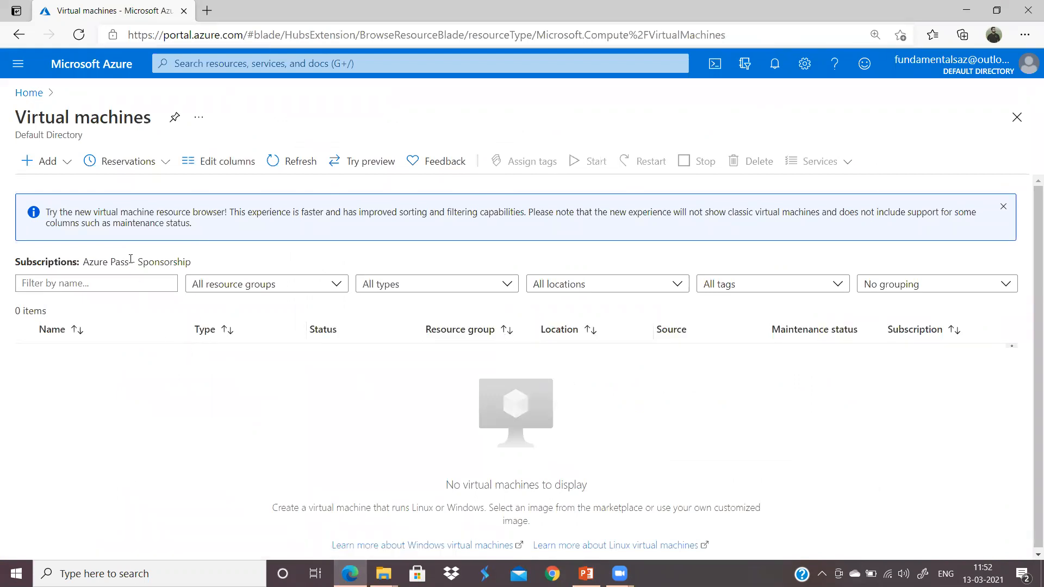
click(54, 169)
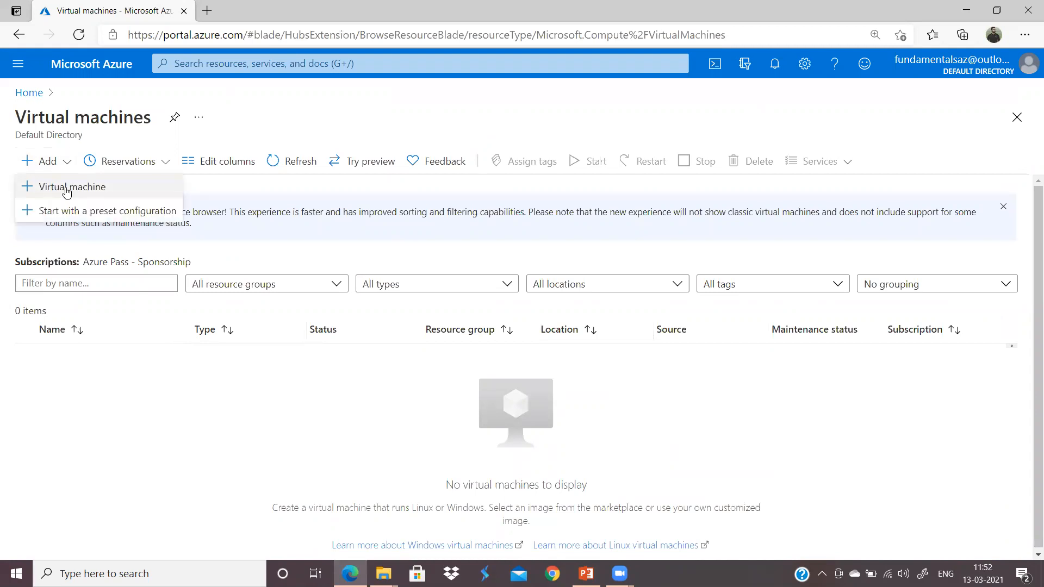
click(67, 190)
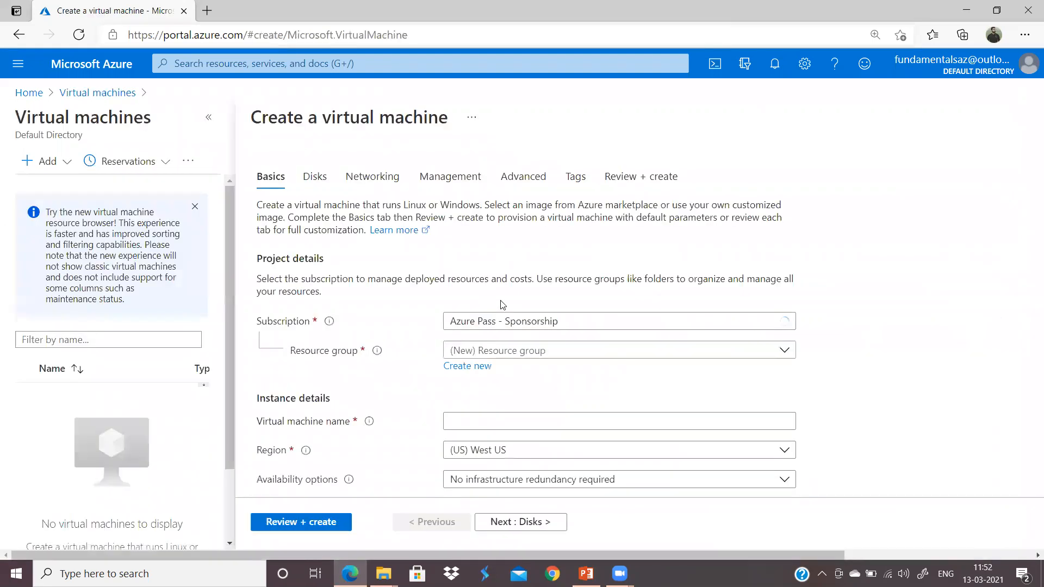
scroll(929, 310, down, 1)
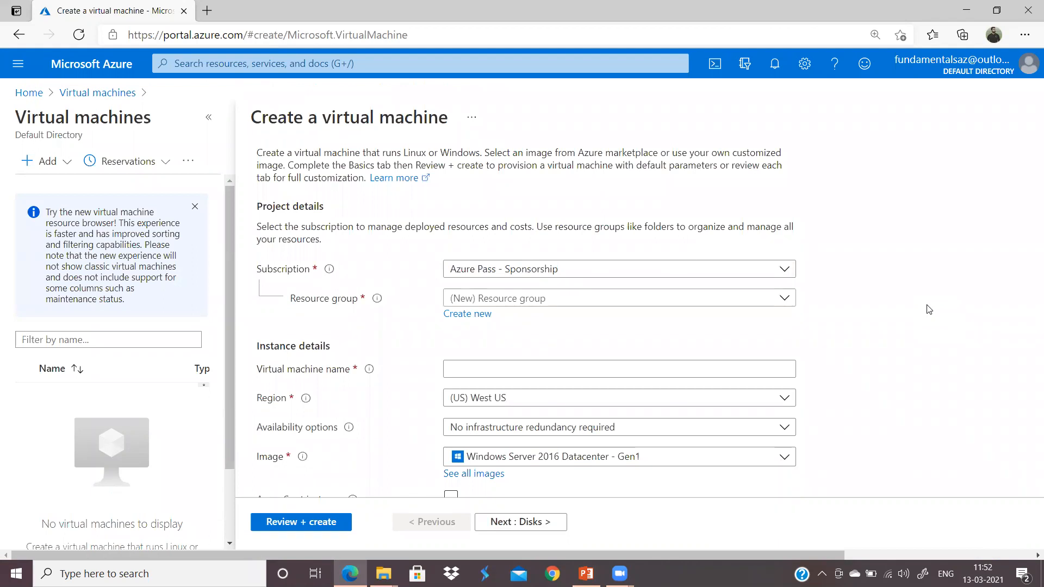
scroll(676, 296, up, 1)
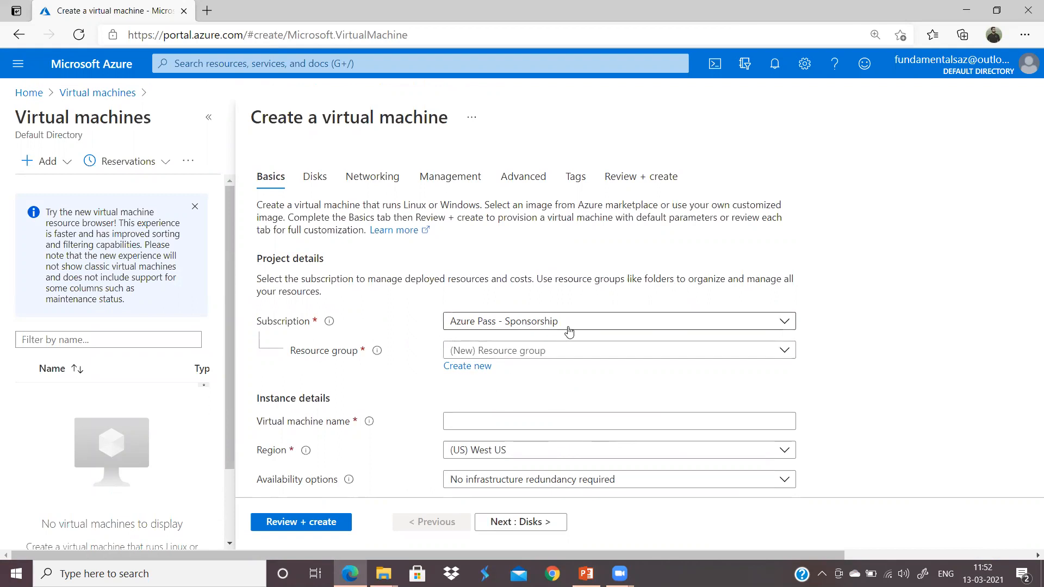
click(922, 574)
click(888, 553)
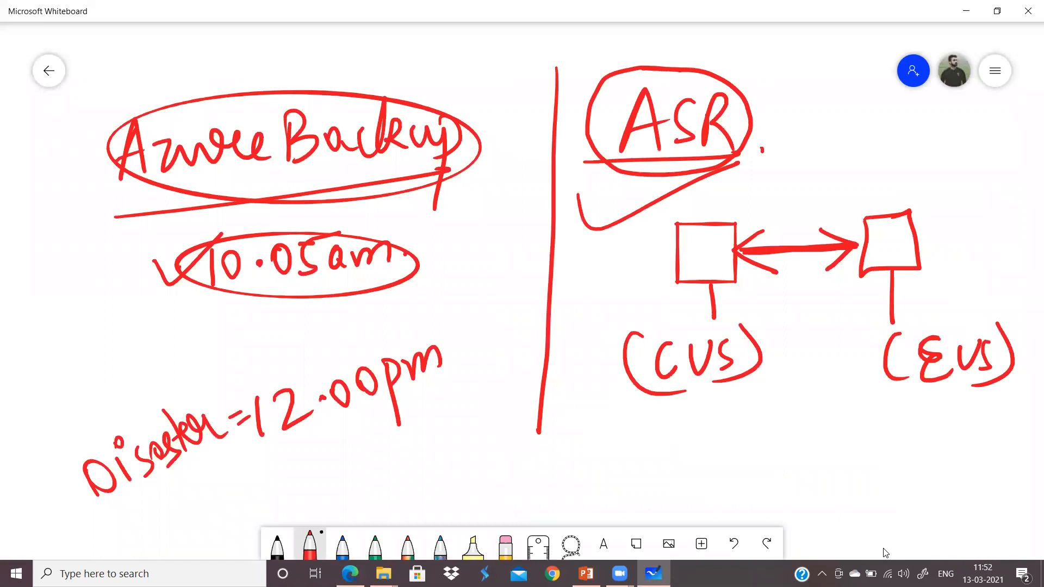
Step: Clear the whiteboard canvas and write the arrowed notes 'Subsc.' and 'RG.'
click(995, 70)
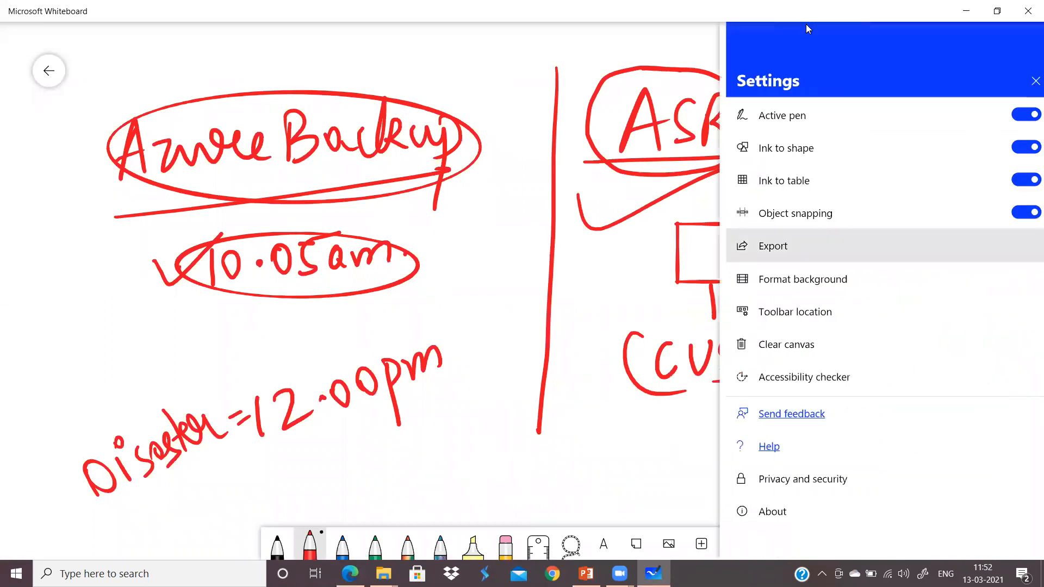
click(786, 344)
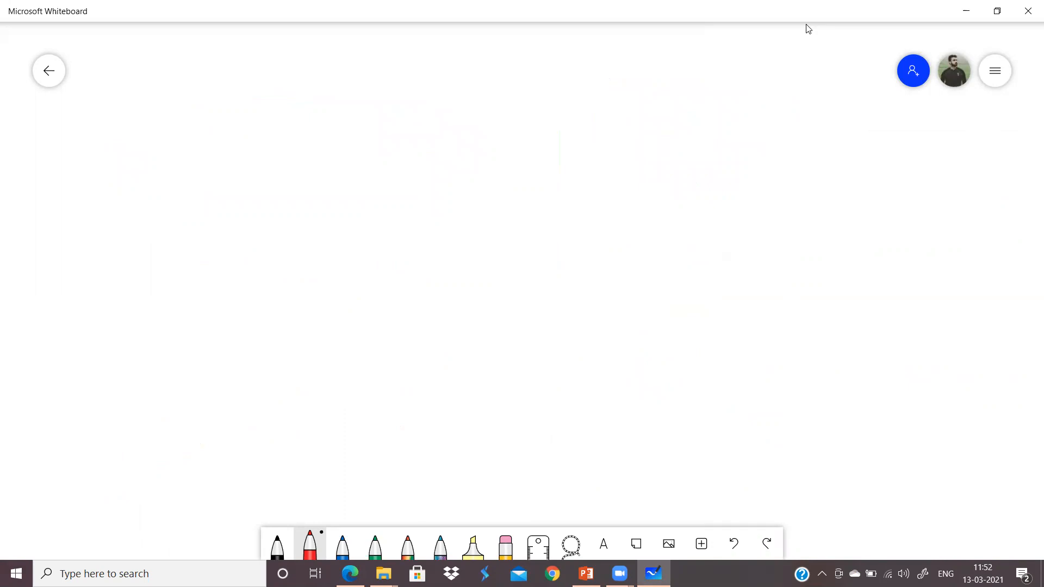
mouse_move(171, 116)
mouse_down()
mouse_move(235, 114)
mouse_move(209, 150)
mouse_up()
mouse_move(286, 96)
mouse_down()
mouse_move(258, 142)
mouse_move(326, 90)
mouse_move(348, 125)
mouse_up()
mouse_move(363, 99)
mouse_down()
mouse_move(351, 126)
mouse_move(372, 130)
mouse_up()
drag(399, 106, 384, 131)
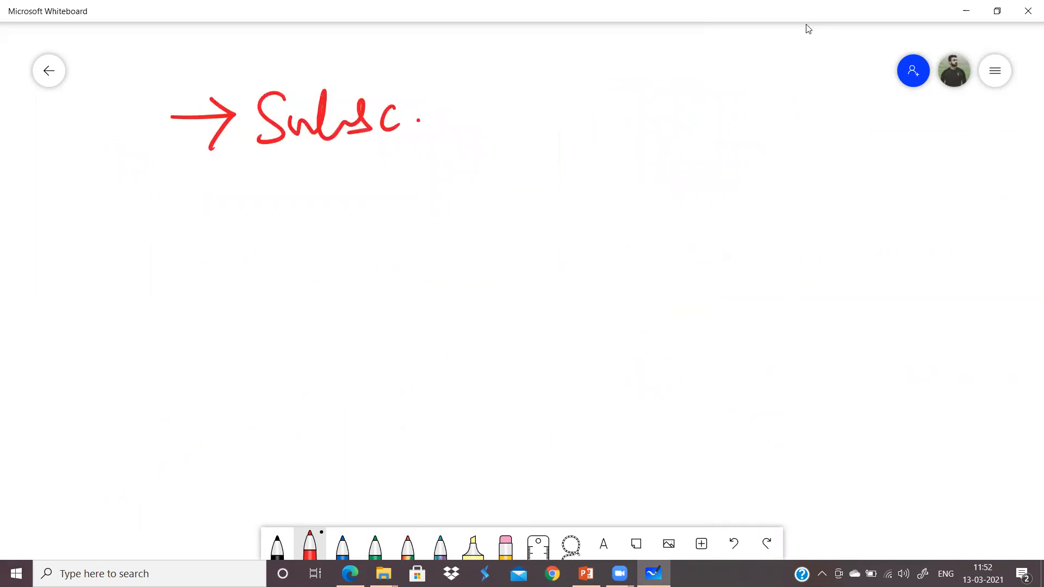
mouse_move(177, 196)
mouse_down()
mouse_move(231, 193)
mouse_move(206, 220)
mouse_up()
drag(256, 182, 254, 220)
drag(255, 160, 292, 218)
mouse_move(315, 165)
mouse_down()
mouse_move(314, 220)
mouse_move(331, 226)
mouse_up()
click(357, 213)
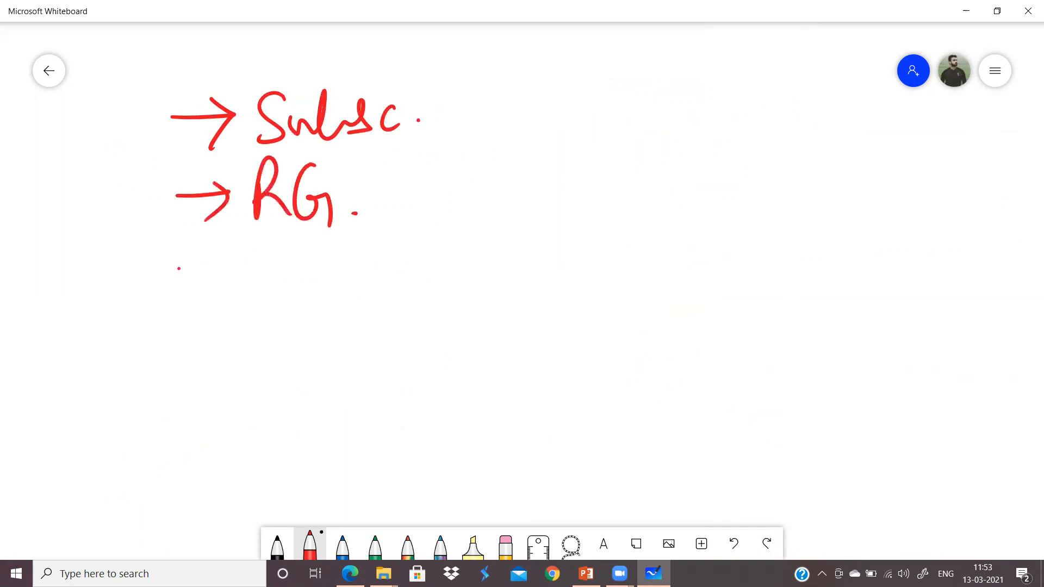
Step: Write a third arrowed note, 'Resource', below RG
drag(178, 268, 234, 254)
drag(211, 245, 211, 290)
mouse_move(271, 245)
mouse_down()
mouse_move(270, 286)
mouse_move(297, 290)
mouse_move(337, 248)
mouse_move(331, 280)
mouse_up()
drag(356, 252, 430, 251)
mouse_move(460, 240)
mouse_down()
mouse_move(447, 251)
mouse_move(462, 269)
mouse_up()
drag(466, 262, 492, 261)
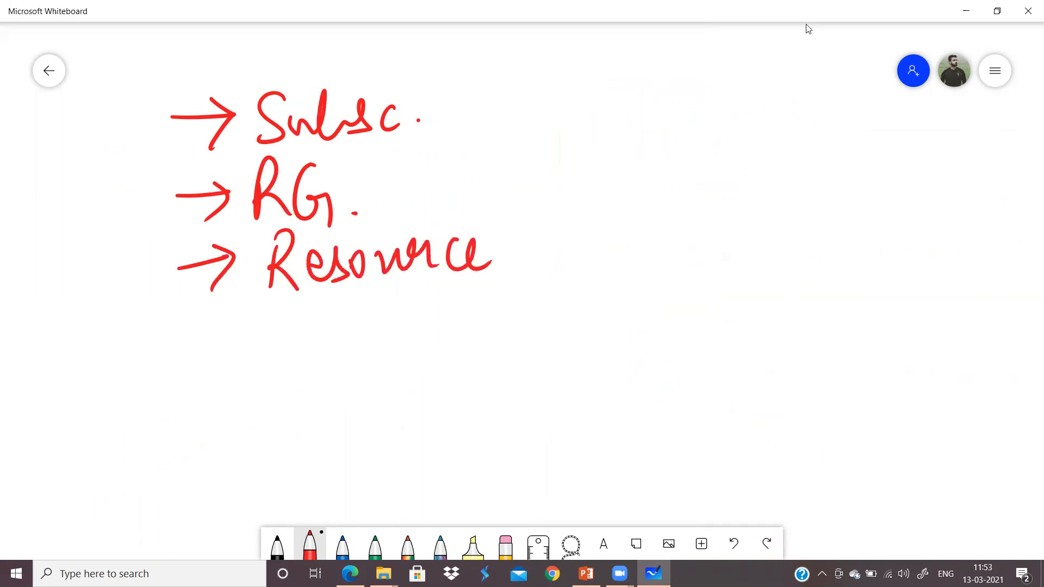
Step: Circle Subsc., link Subsc. to RG to Resource with arrows, and enclose everything in curly braces
mouse_move(443, 78)
mouse_down()
mouse_move(154, 89)
mouse_move(149, 146)
mouse_move(483, 128)
mouse_move(463, 69)
mouse_move(435, 69)
mouse_up()
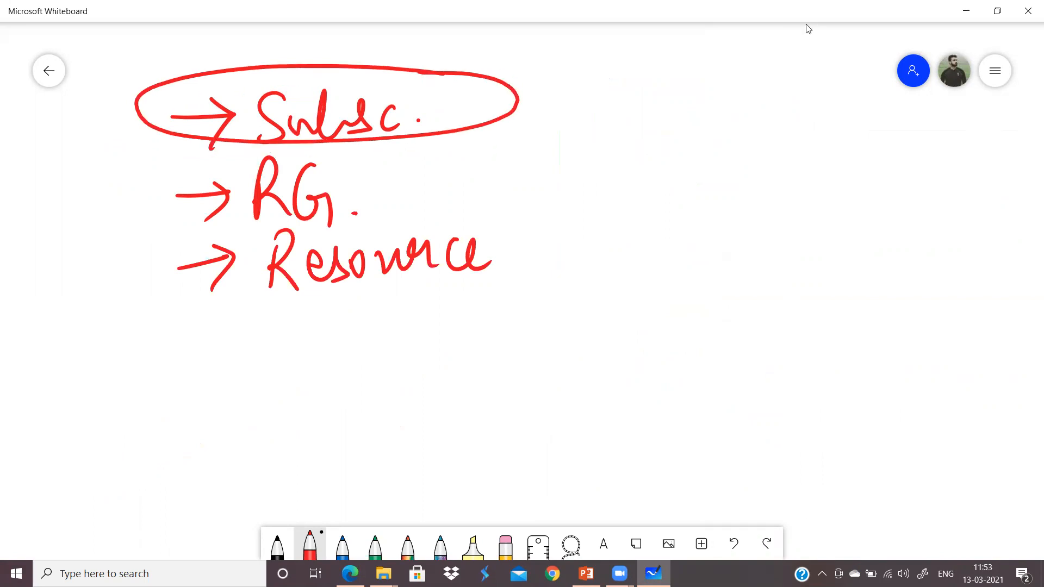
mouse_move(393, 139)
mouse_down()
mouse_move(343, 192)
mouse_move(363, 200)
mouse_up()
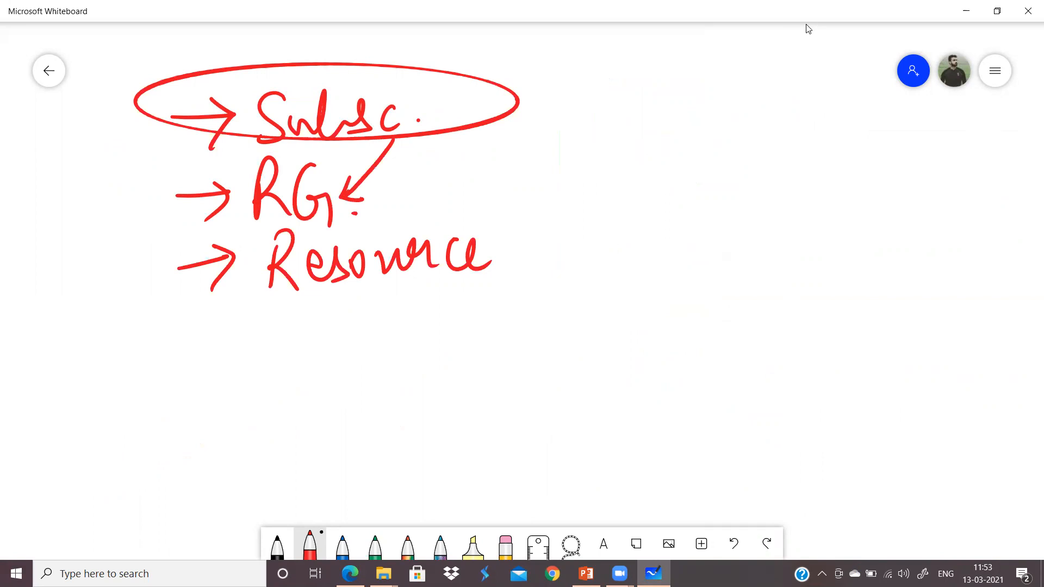
drag(317, 218, 318, 248)
drag(319, 247, 332, 228)
mouse_move(554, 62)
mouse_down()
mouse_move(579, 204)
mouse_move(549, 285)
mouse_up()
mouse_move(119, 45)
mouse_down()
mouse_move(112, 195)
mouse_move(158, 329)
mouse_up()
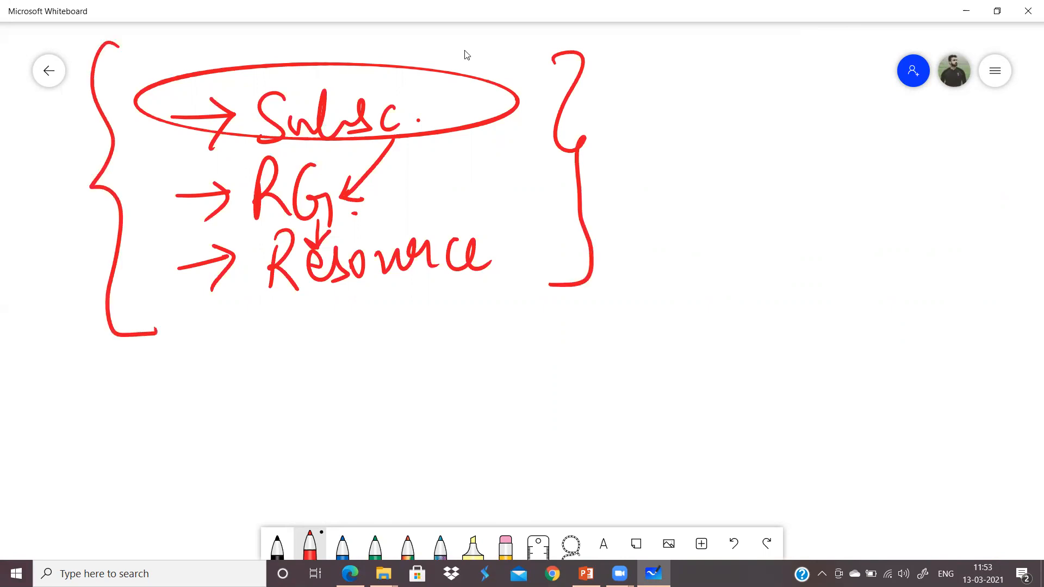
Step: Close Whiteboard and create the new resource group rg01 for the VM
click(1027, 11)
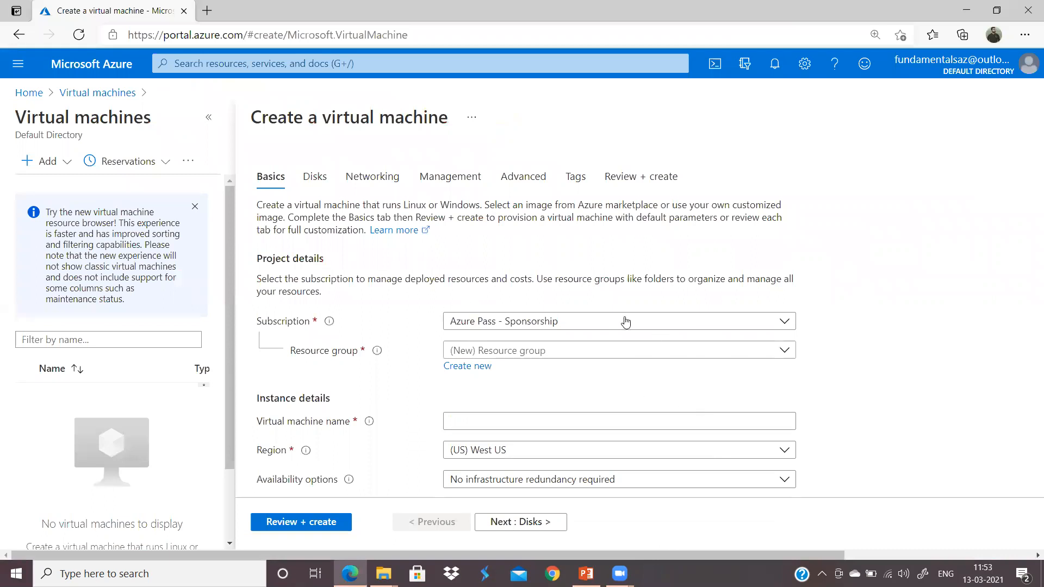
scroll(794, 321, down, 1)
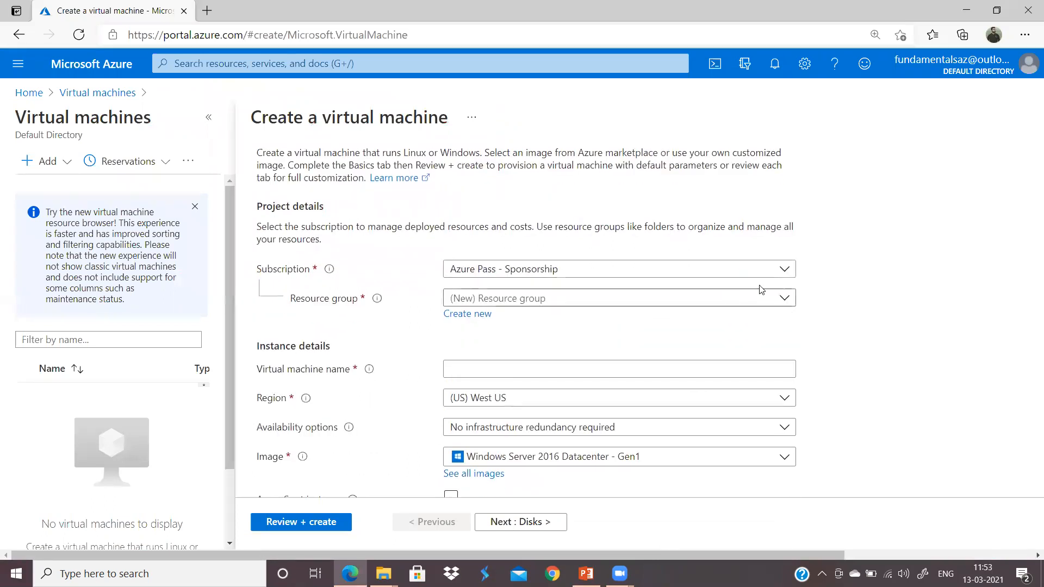
click(446, 314)
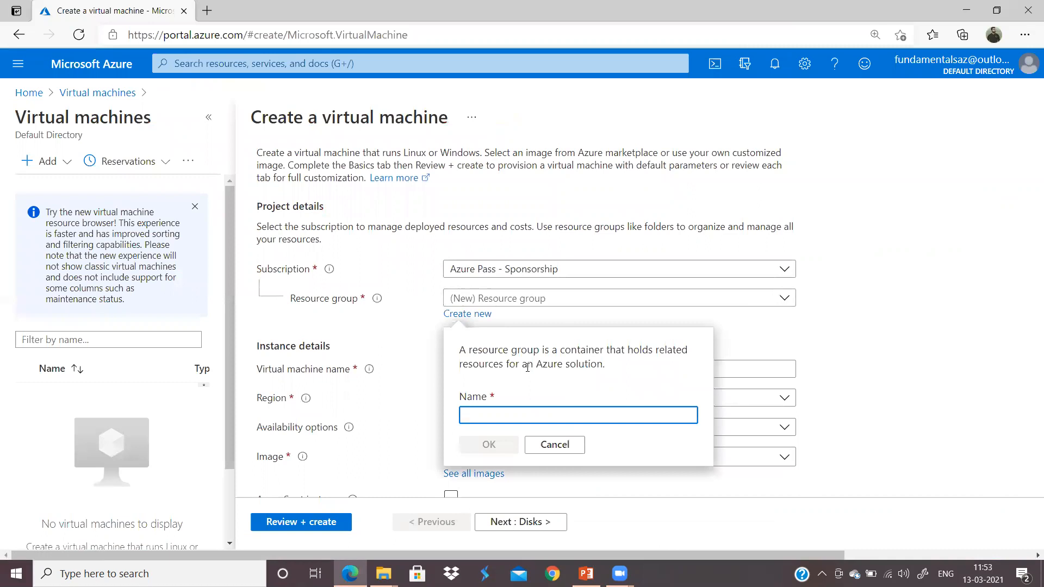
text(rg01)
click(504, 451)
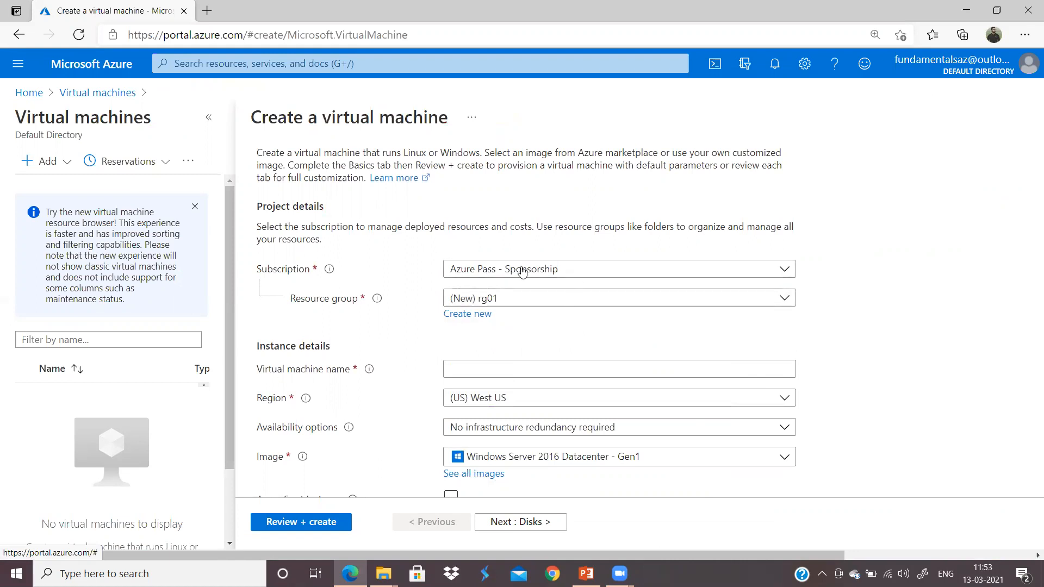
Step: Name the virtual machine azurevm
click(547, 369)
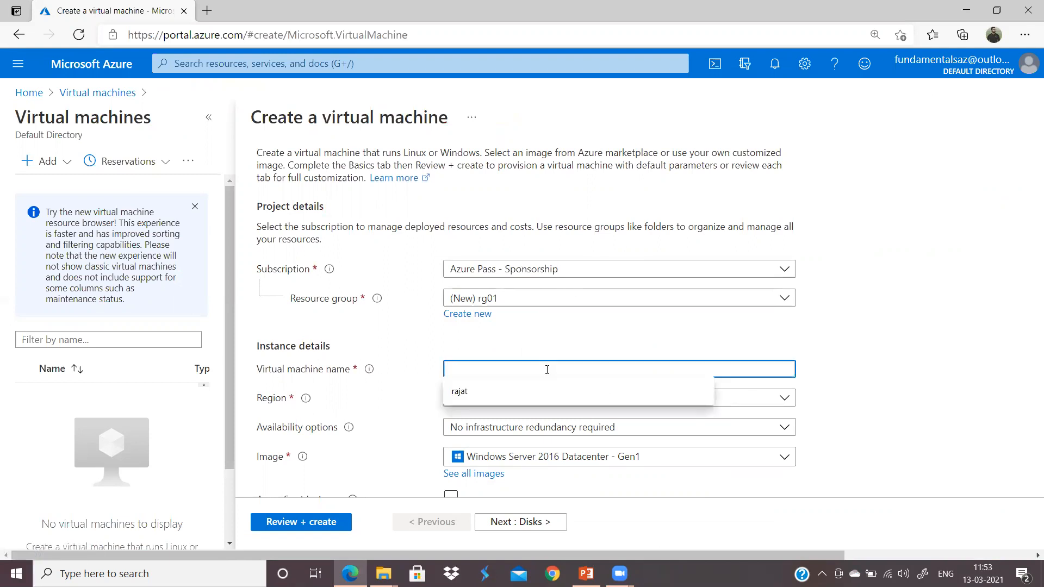
text(vm01)
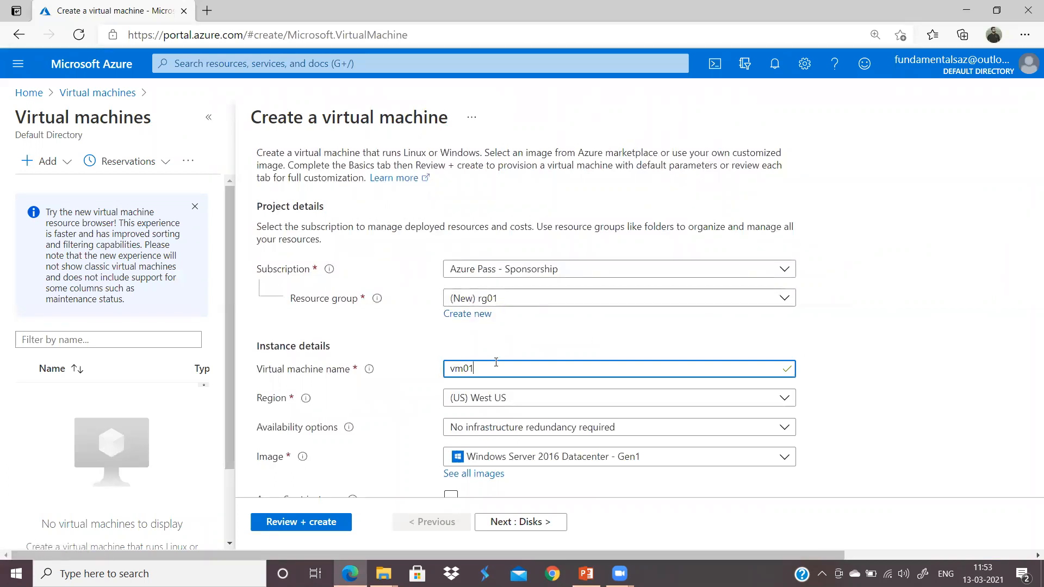
text(azurevm)
Step: Set the VM region to (US) Central US
scroll(820, 412, down, 2)
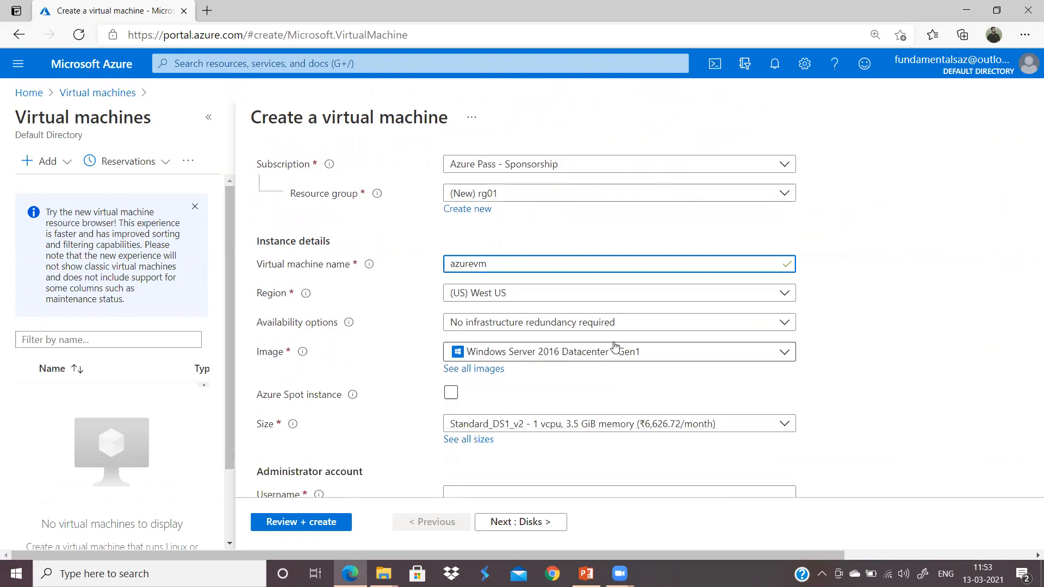
click(674, 298)
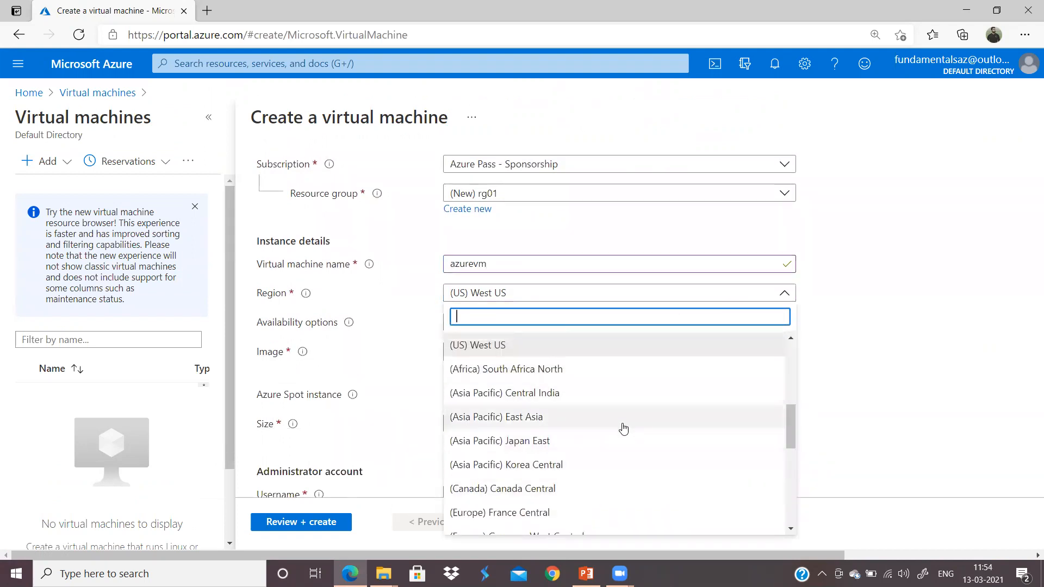
scroll(589, 415, down, 1)
scroll(589, 414, up, 3)
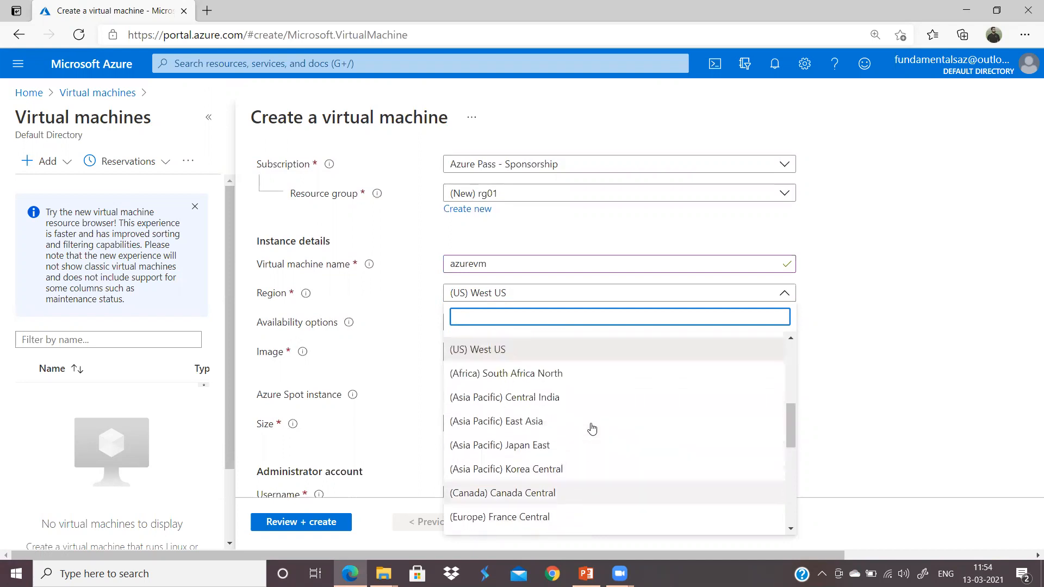
click(523, 429)
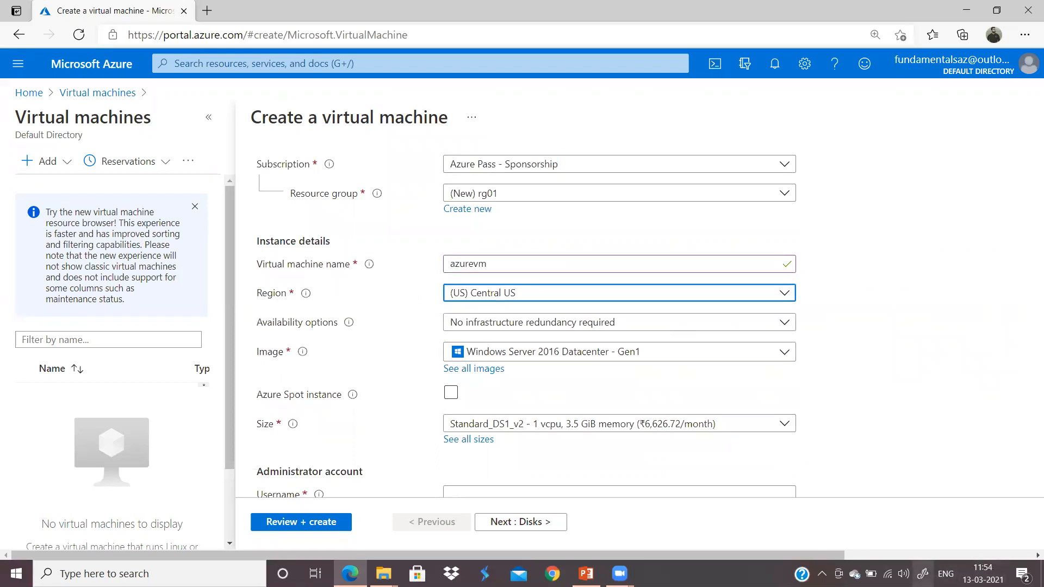
click(924, 573)
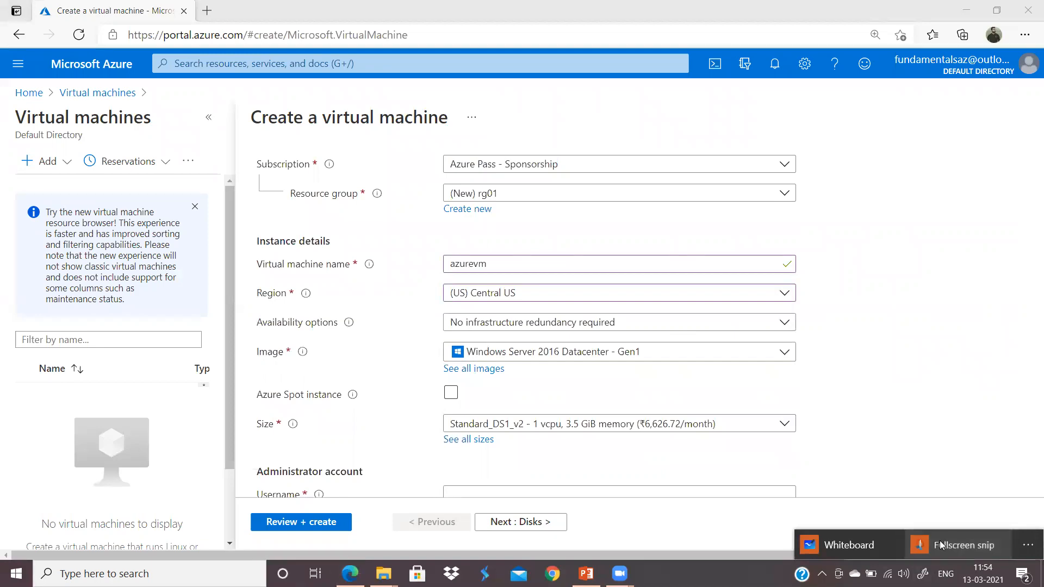
Step: Capture the screen and circle the title, Region and Central US, arrowing to a circled 'RSV'
click(941, 545)
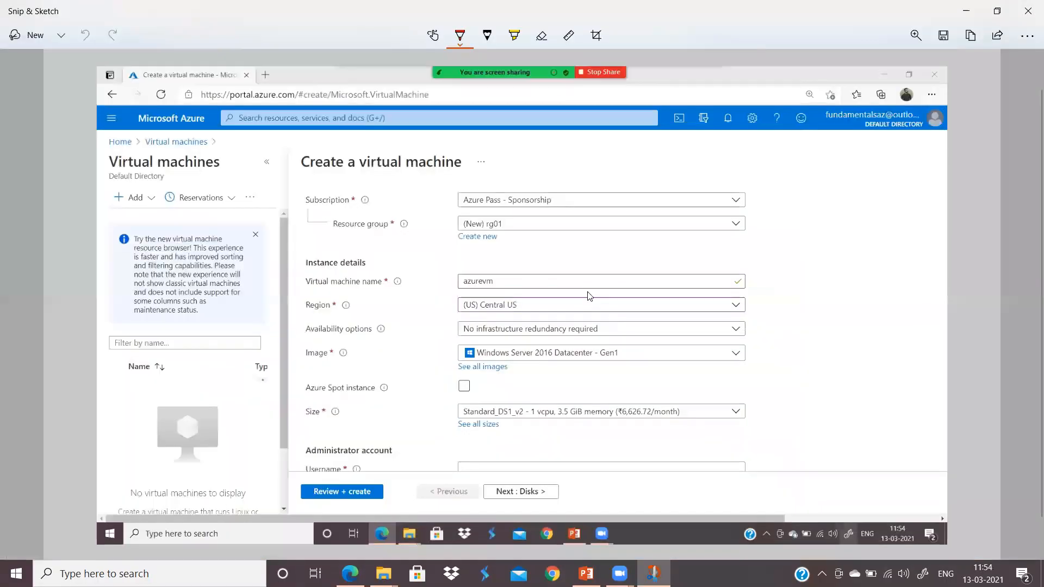
scroll(618, 325, up, 3)
scroll(618, 326, up, 1)
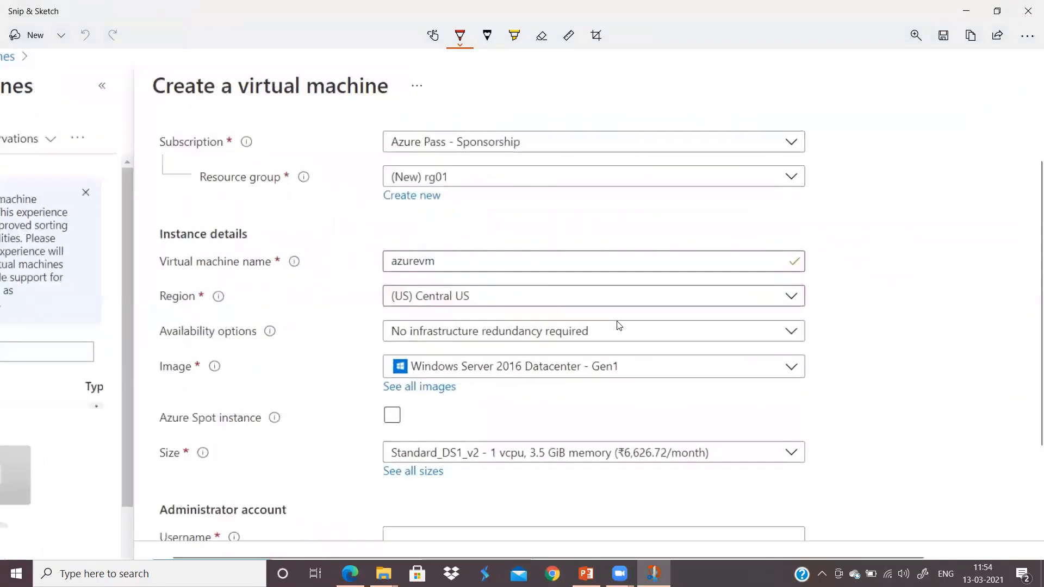
mouse_move(221, 55)
mouse_down()
mouse_move(161, 69)
mouse_move(210, 111)
mouse_move(411, 99)
mouse_move(218, 55)
mouse_up()
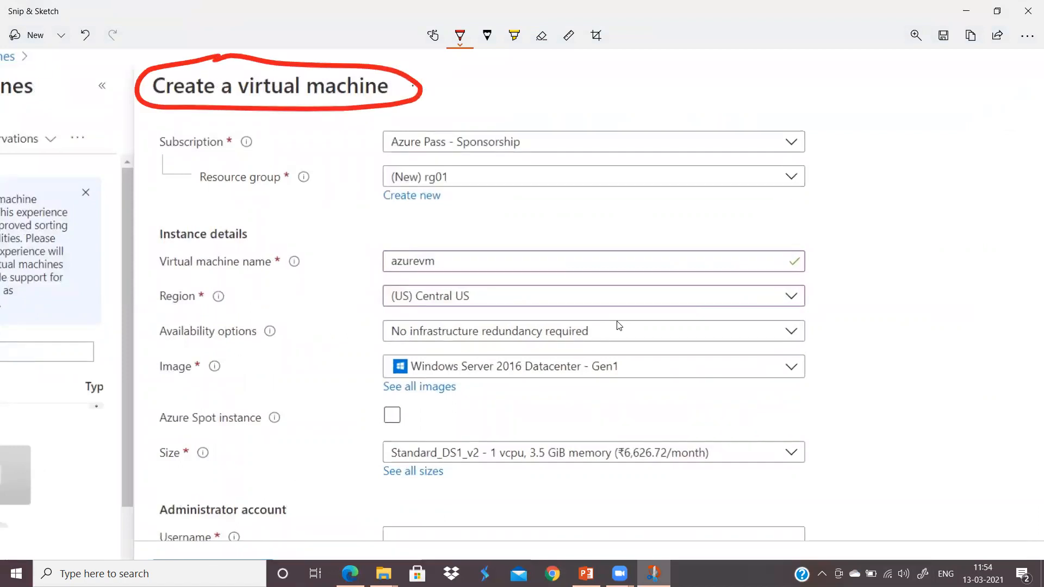
mouse_move(207, 274)
mouse_down()
mouse_move(176, 279)
mouse_move(239, 295)
mouse_move(166, 281)
mouse_up()
mouse_move(384, 280)
mouse_down()
mouse_move(442, 276)
mouse_move(461, 315)
mouse_move(403, 280)
mouse_up()
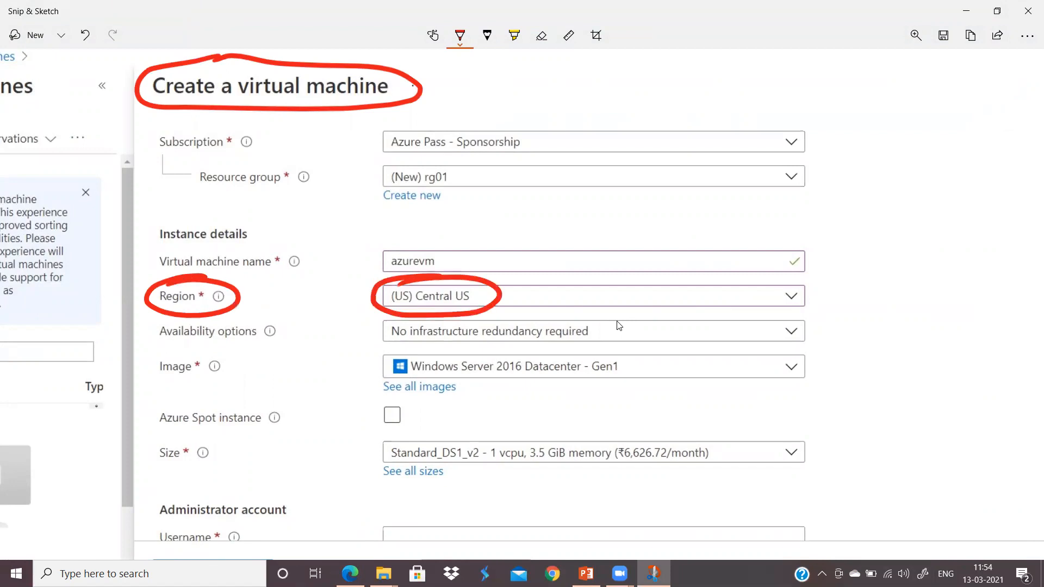
mouse_move(723, 295)
mouse_down()
mouse_move(837, 283)
mouse_move(816, 314)
mouse_up()
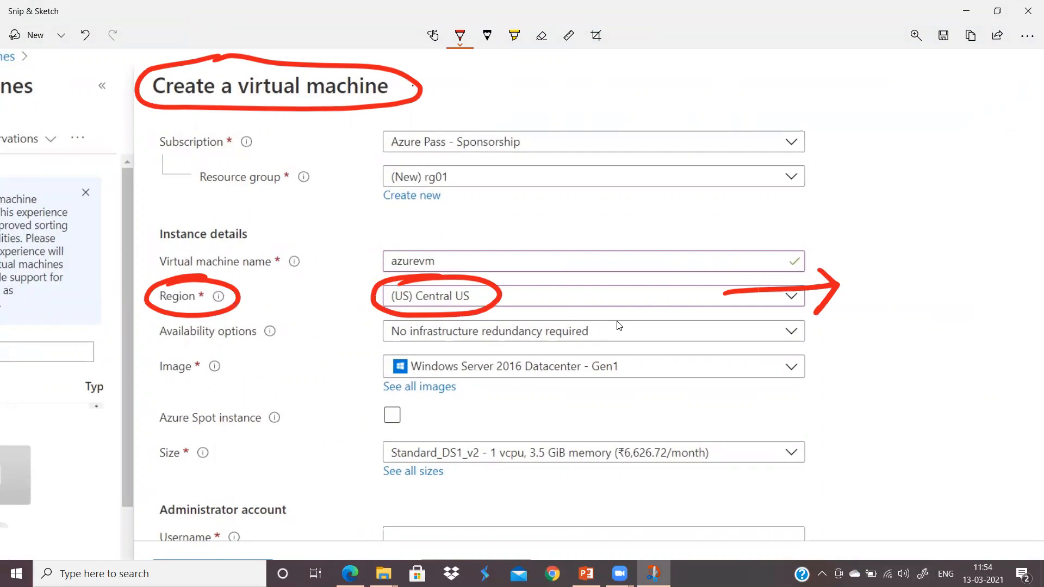
mouse_move(866, 275)
mouse_down()
mouse_move(862, 323)
mouse_move(894, 321)
mouse_up()
mouse_move(924, 269)
mouse_down()
mouse_move(897, 312)
mouse_move(954, 272)
mouse_move(862, 246)
mouse_move(894, 337)
mouse_move(976, 255)
mouse_move(927, 246)
mouse_up()
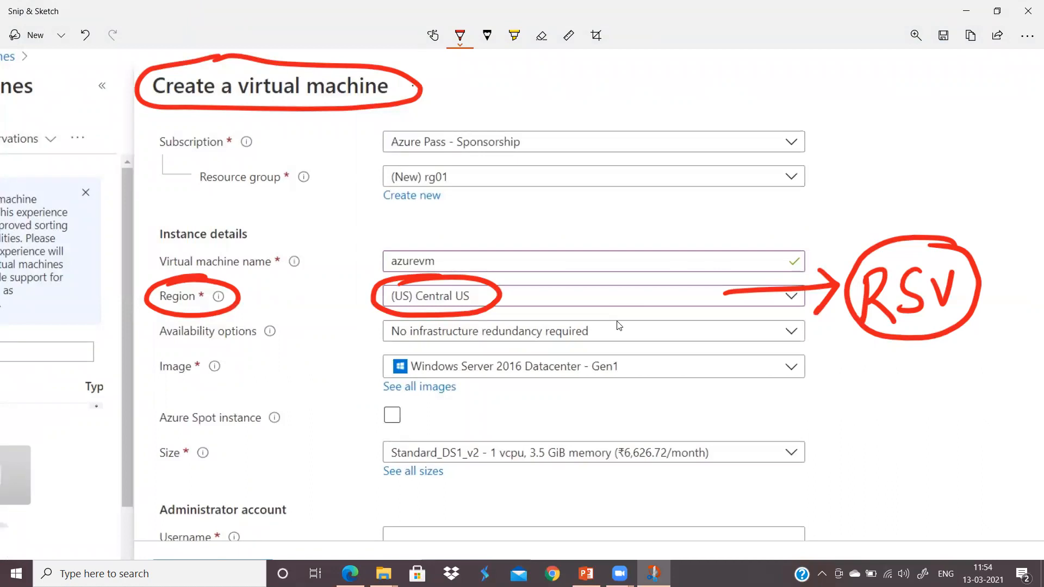
Step: Mark an X beside the circled form title and close Snip & Sketch
mouse_move(471, 72)
mouse_down()
mouse_move(443, 117)
mouse_move(481, 115)
mouse_up()
drag(498, 97, 504, 92)
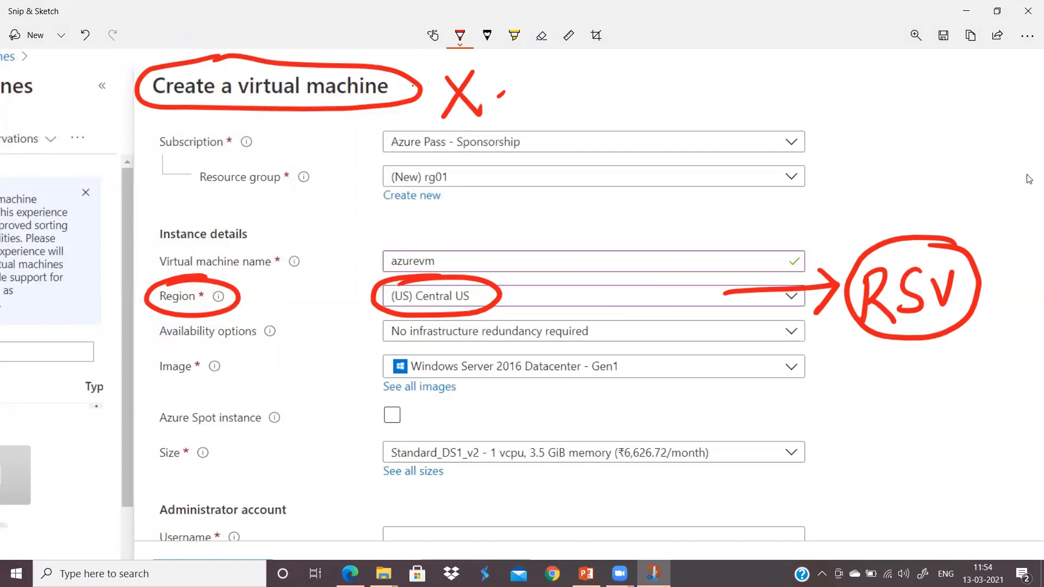
click(1027, 7)
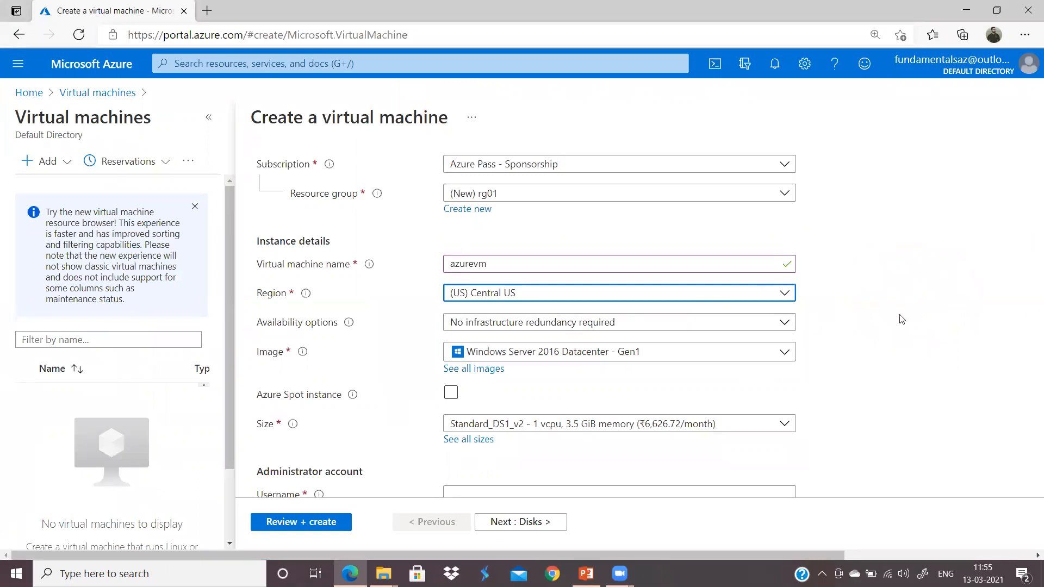
Step: Keep the VM size at Standard_DS1_v2
scroll(887, 287, down, 3)
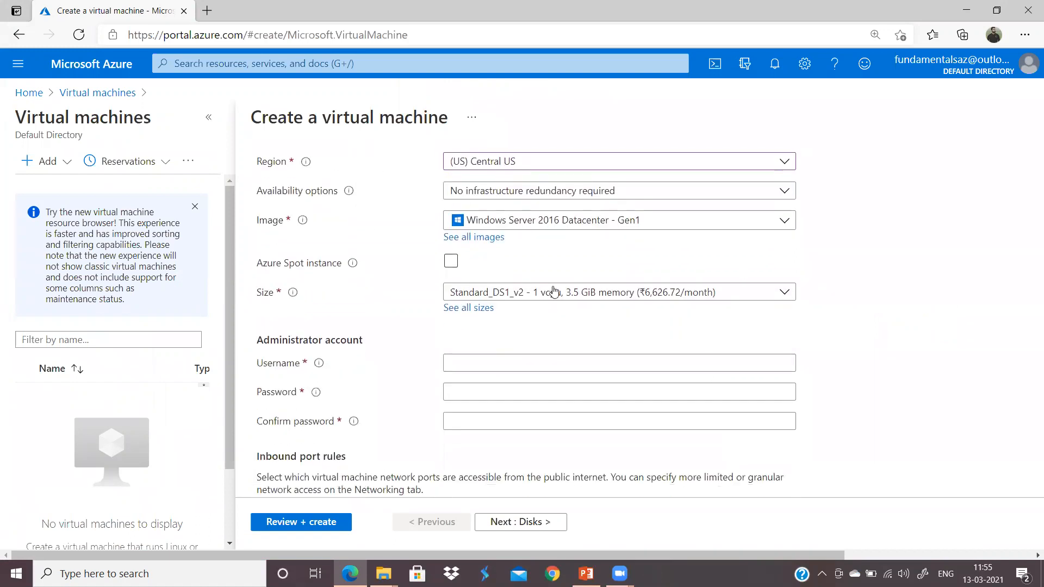
click(571, 292)
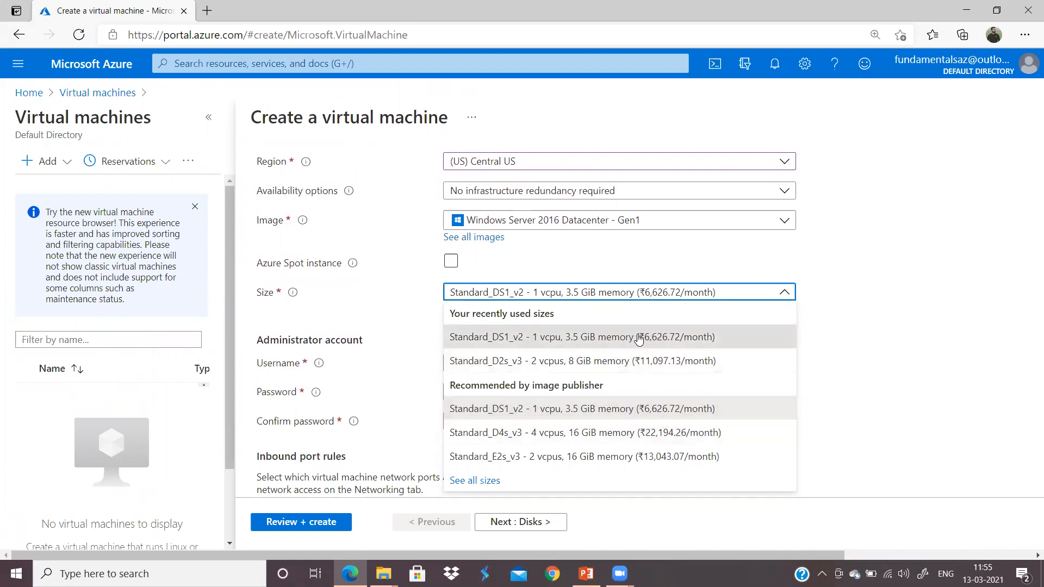
click(665, 344)
Step: Set the administrator username to user01 after 'admin' is rejected as a reserved word
click(557, 368)
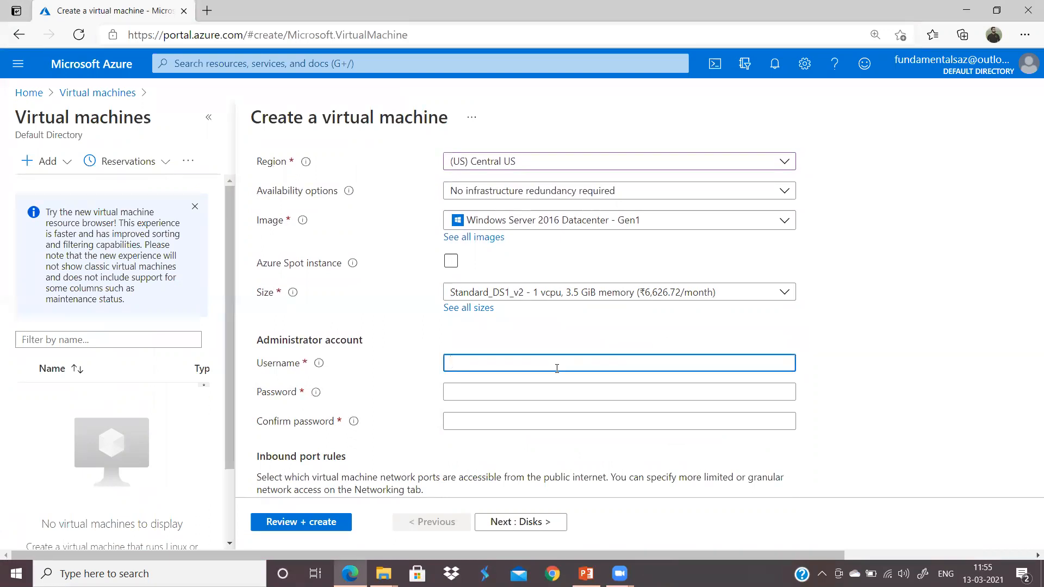
text(user01)
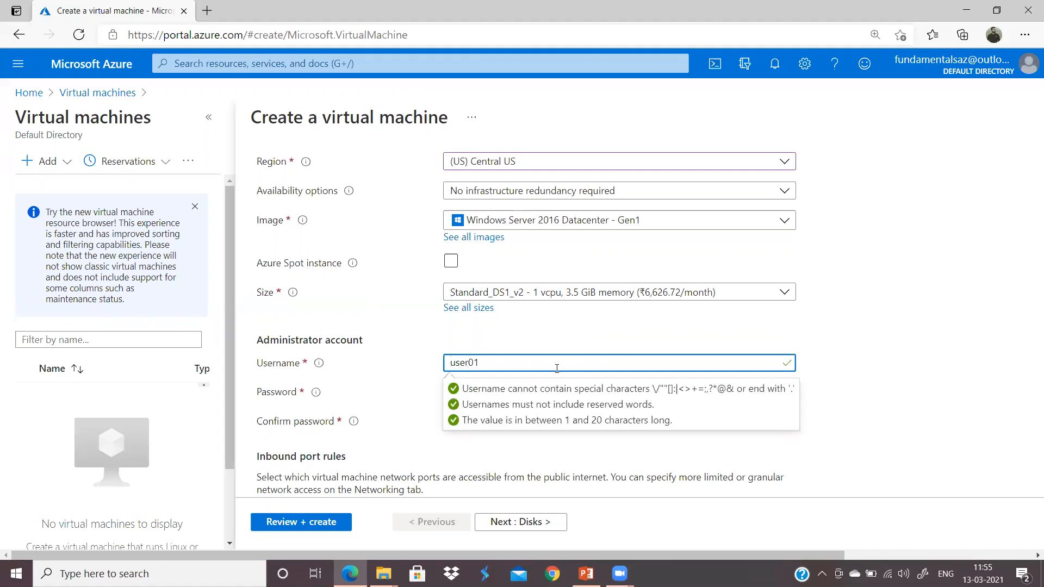
key(BackSpace)
key(BackSpace)
key(BackSpace)
key(BackSpace)
key(BackSpace)
text(admin)
click(558, 351)
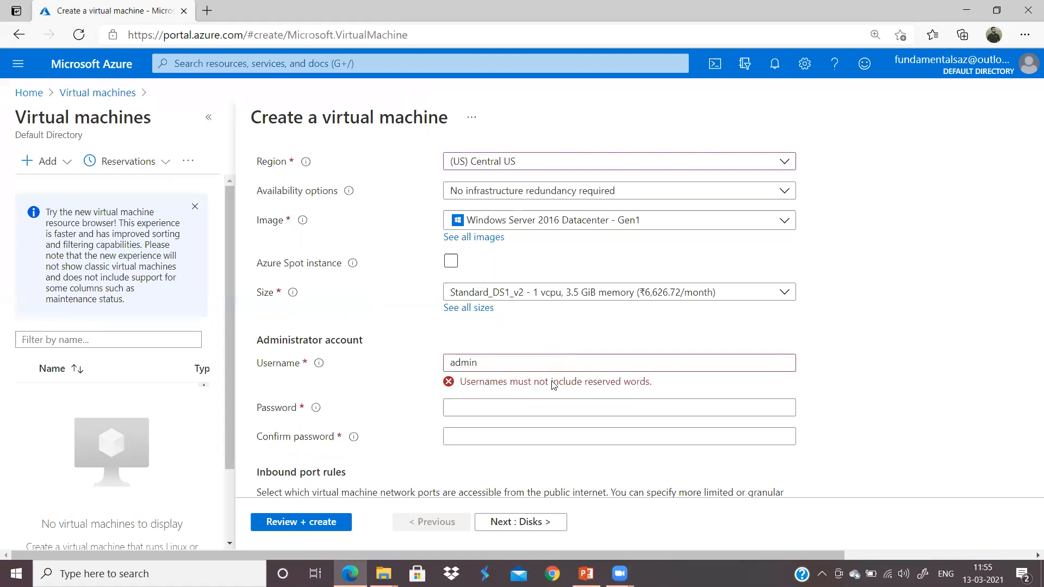
click(545, 368)
key(BackSpace)
key(BackSpace)
key(BackSpace)
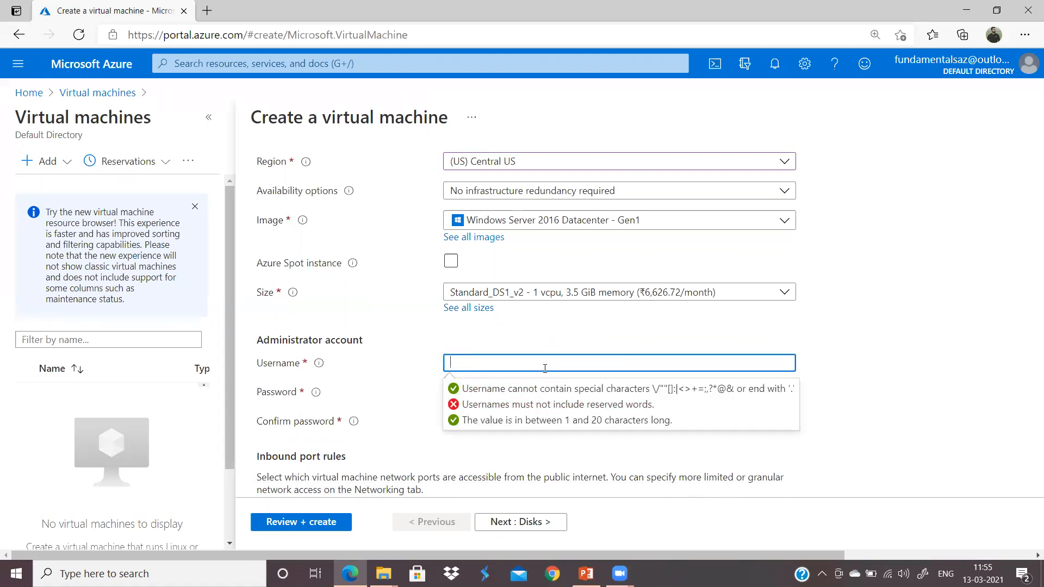
text(john)
key(BackSpace)
key(BackSpace)
key(BackSpace)
text(user01)
Step: Enter the administrator password and type its confirmation
click(514, 388)
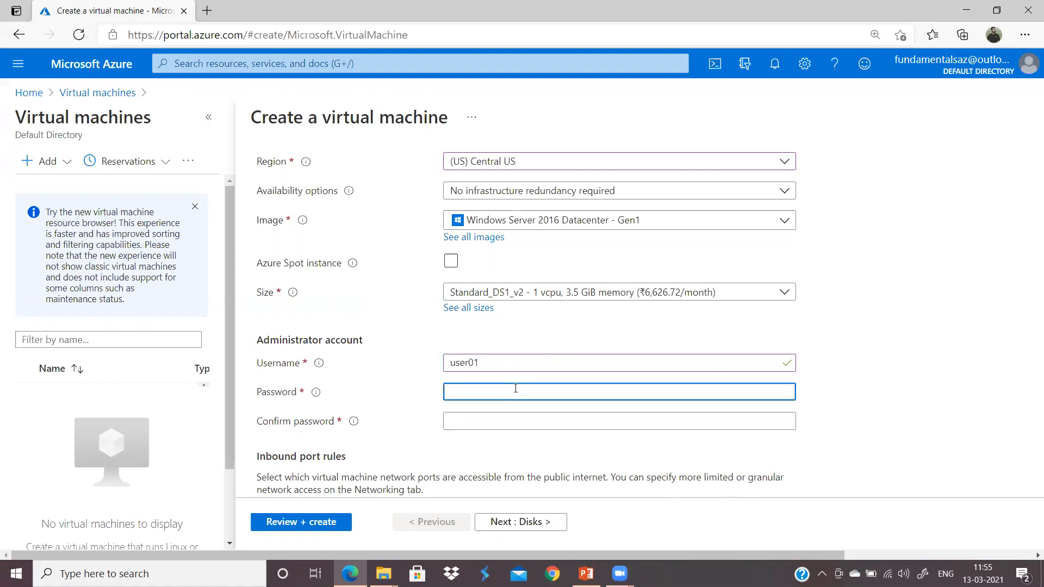
text(•••••••••••)
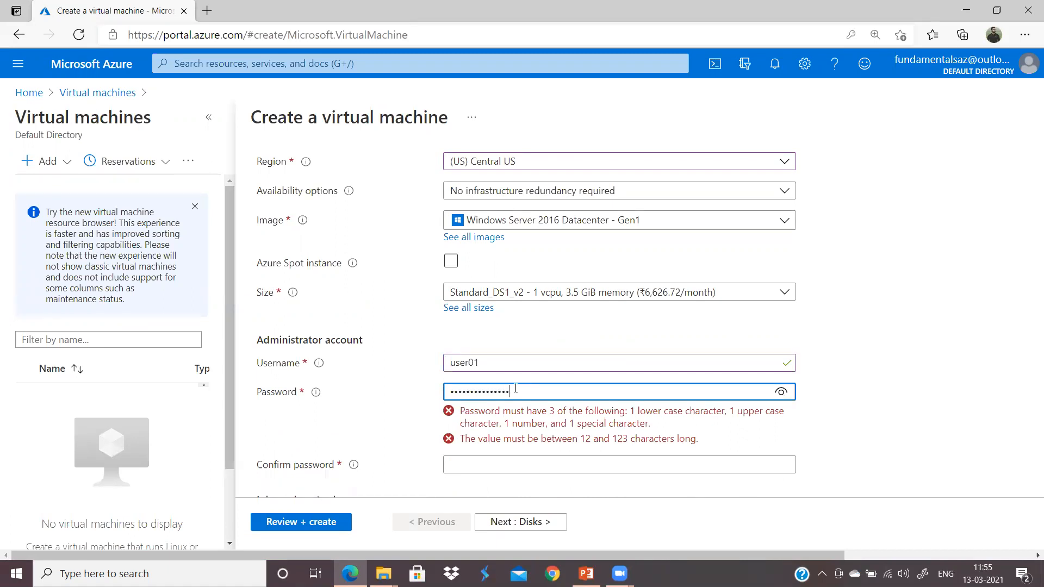
click(531, 421)
text(•••••••••)
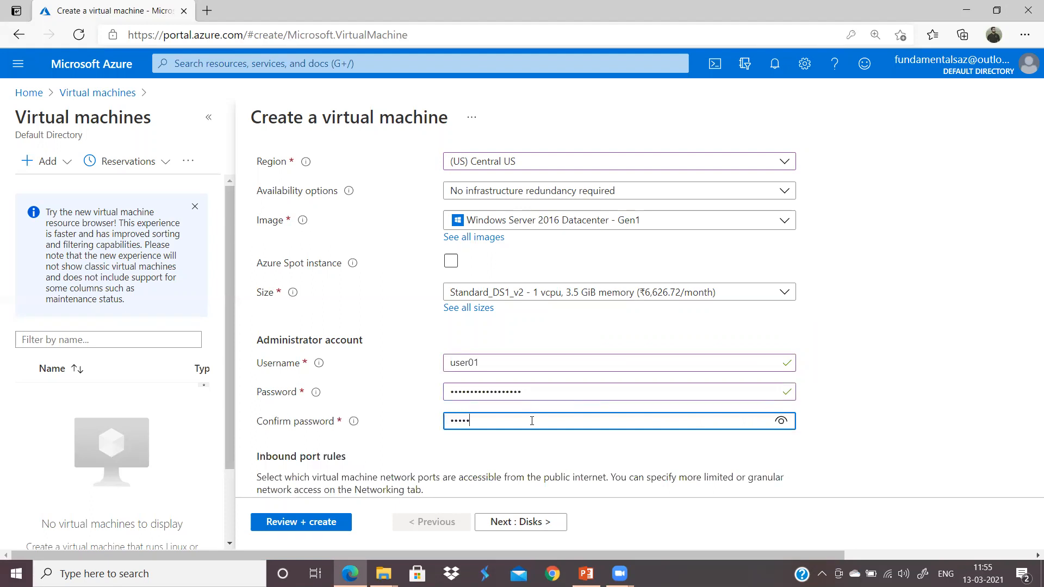
text(•••••••••)
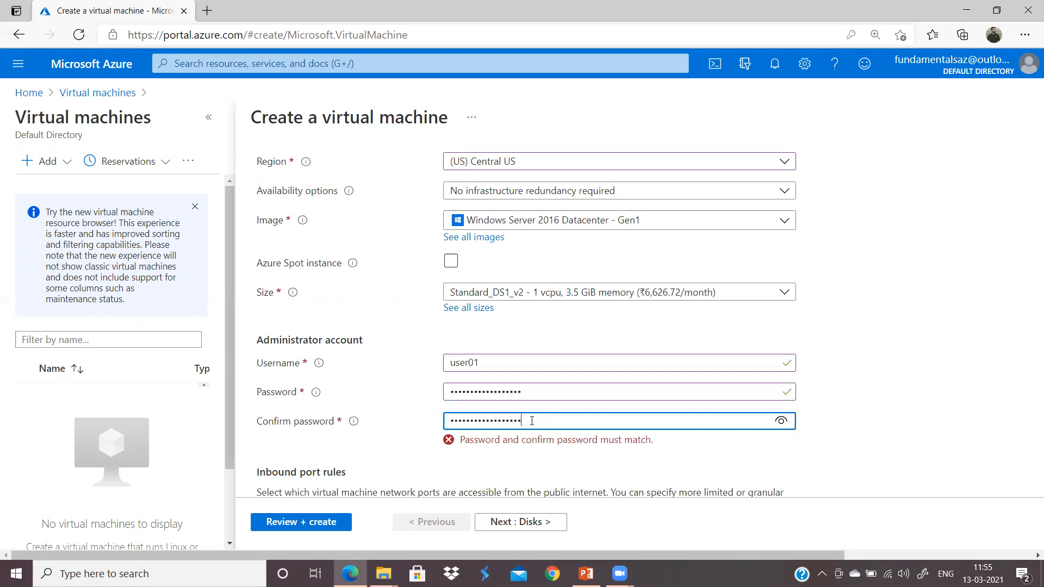
key(BackSpace)
key(BackSpace)
key(BackSpace)
key(BackSpace)
key(BackSpace)
key(BackSpace)
key(BackSpace)
key(BackSpace)
key(BackSpace)
key(BackSpace)
text(•••••••••••••••••)
Step: Retype the password so it matches the confirmation and both pass validation
click(809, 417)
click(605, 397)
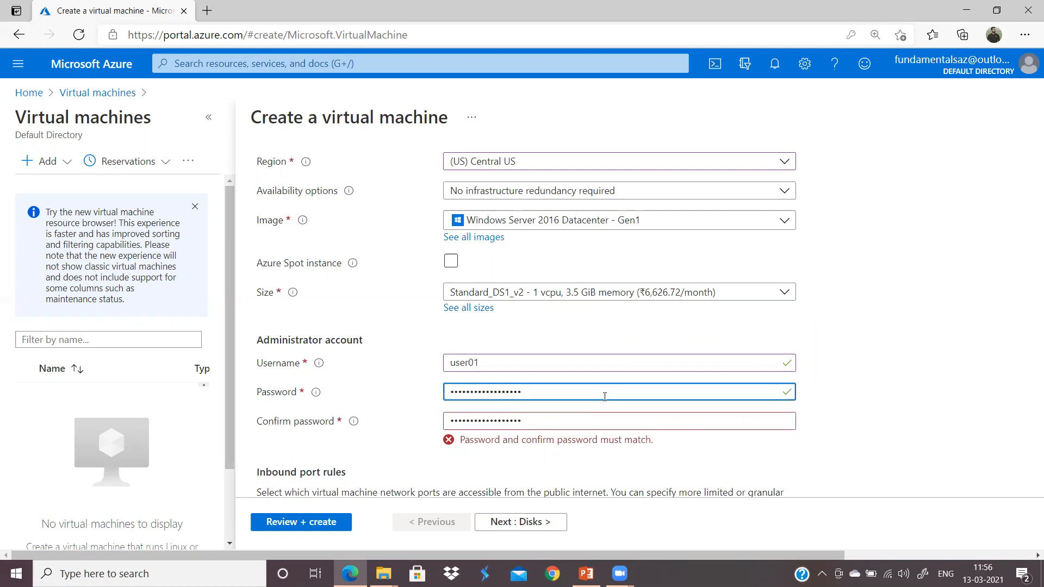
key(BackSpace)
key(BackSpace)
key(BackSpace)
key(BackSpace)
key(BackSpace)
key(BackSpace)
key(BackSpace)
key(BackSpace)
key(BackSpace)
key(BackSpace)
key(BackSpace)
key(BackSpace)
key(BackSpace)
key(BackSpace)
key(BackSpace)
key(BackSpace)
text(••••••••••)
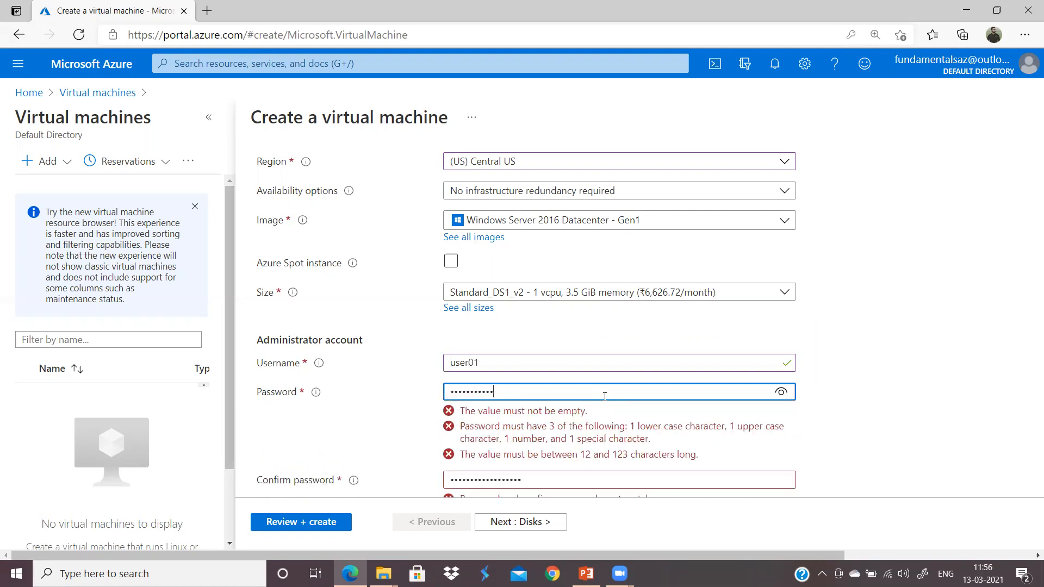
text(••••••••)
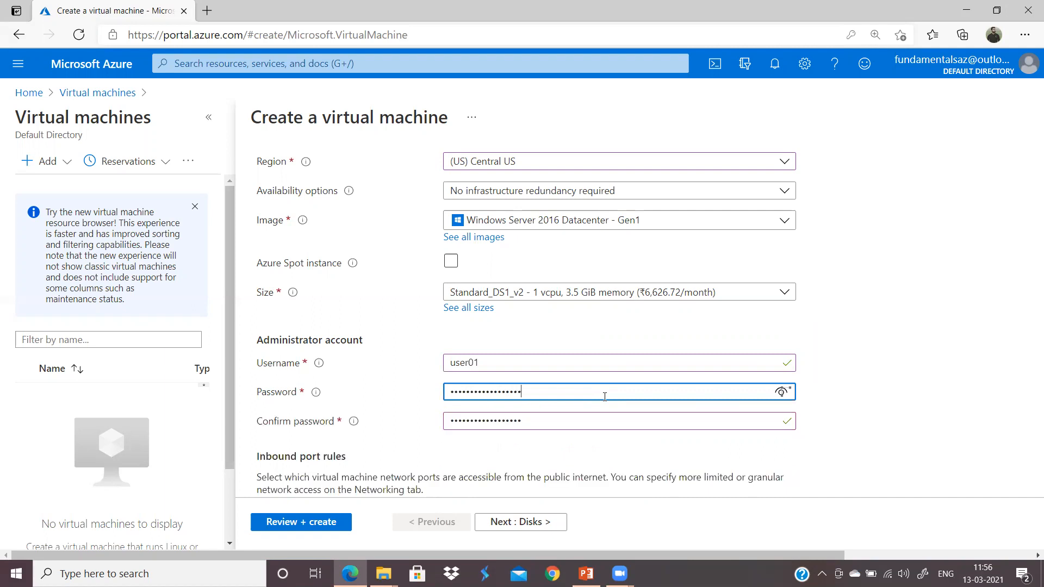
click(562, 420)
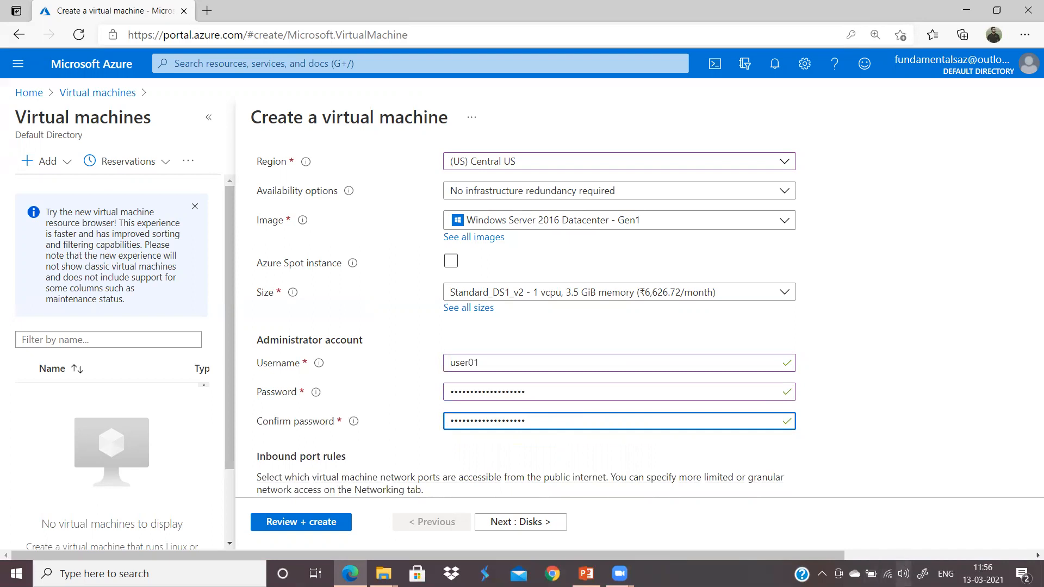
Step: Launch Whiteboard and handwrite the word part of the example password
click(923, 574)
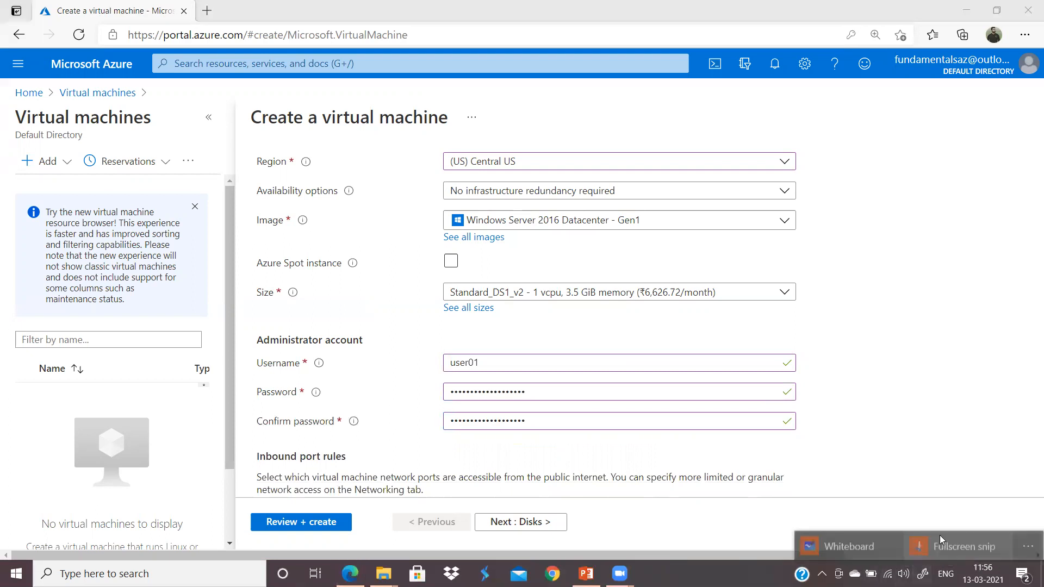
click(859, 543)
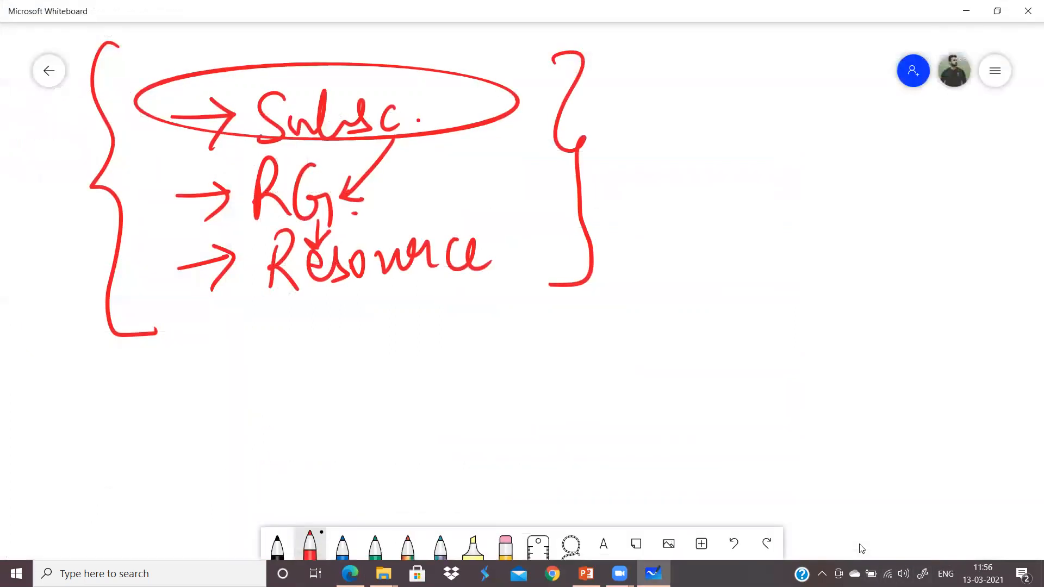
drag(612, 188, 613, 259)
mouse_move(610, 184)
mouse_down()
mouse_move(614, 230)
mouse_move(659, 231)
mouse_move(680, 248)
mouse_up()
mouse_move(688, 215)
mouse_down()
mouse_move(701, 244)
mouse_move(764, 239)
mouse_up()
mouse_move(758, 201)
mouse_down()
mouse_move(797, 234)
mouse_move(815, 183)
mouse_move(840, 196)
mouse_move(822, 233)
mouse_up()
Step: Add the symbol and digits to the example password and box it
mouse_move(863, 189)
mouse_down()
mouse_move(859, 225)
mouse_move(906, 214)
mouse_up()
mouse_move(908, 188)
mouse_down()
mouse_move(919, 198)
mouse_move(903, 216)
mouse_up()
mouse_move(925, 201)
mouse_down()
mouse_move(950, 197)
mouse_move(940, 217)
mouse_up()
drag(959, 197, 949, 216)
drag(974, 177, 960, 215)
mouse_move(983, 175)
mouse_down()
mouse_move(975, 219)
mouse_move(1000, 219)
mouse_up()
mouse_move(1017, 185)
mouse_down()
mouse_move(1006, 217)
mouse_move(1019, 238)
mouse_move(989, 240)
mouse_up()
mouse_move(612, 277)
mouse_down()
mouse_move(991, 282)
mouse_move(1042, 188)
mouse_move(823, 133)
mouse_move(588, 196)
mouse_move(637, 292)
mouse_up()
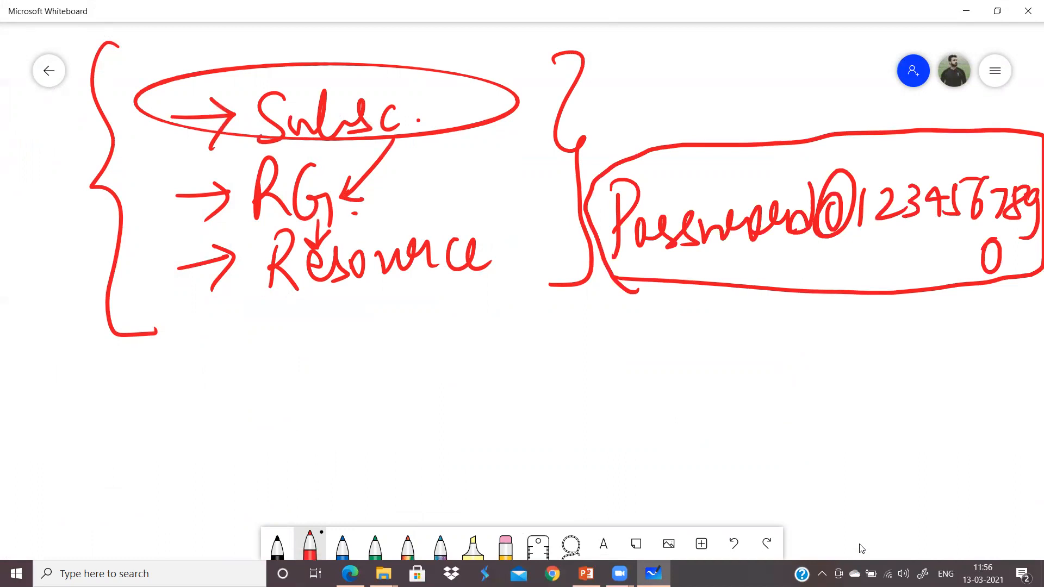
Step: Clear the whiteboard canvas and close Whiteboard
click(995, 70)
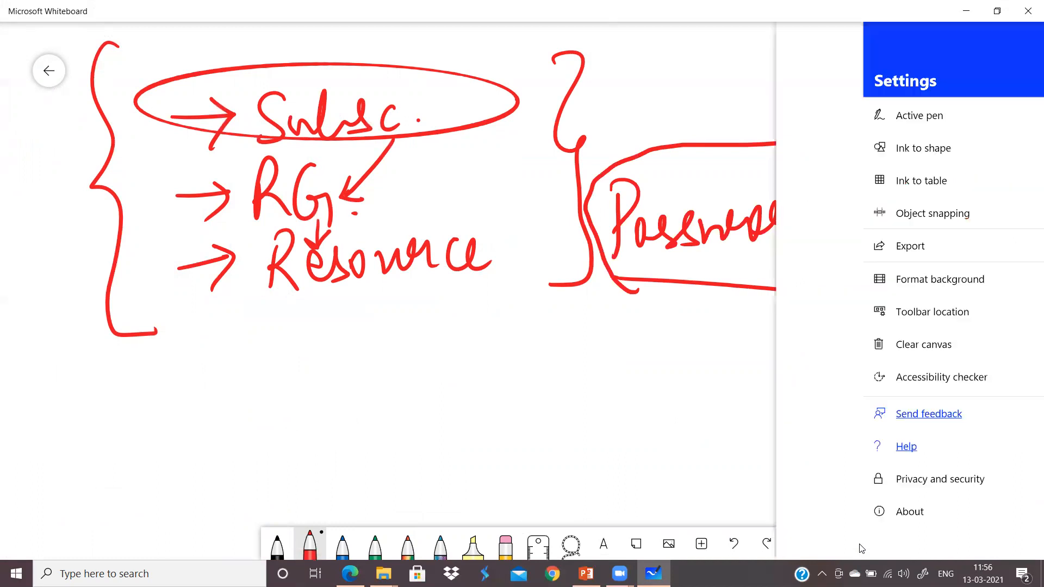
click(778, 344)
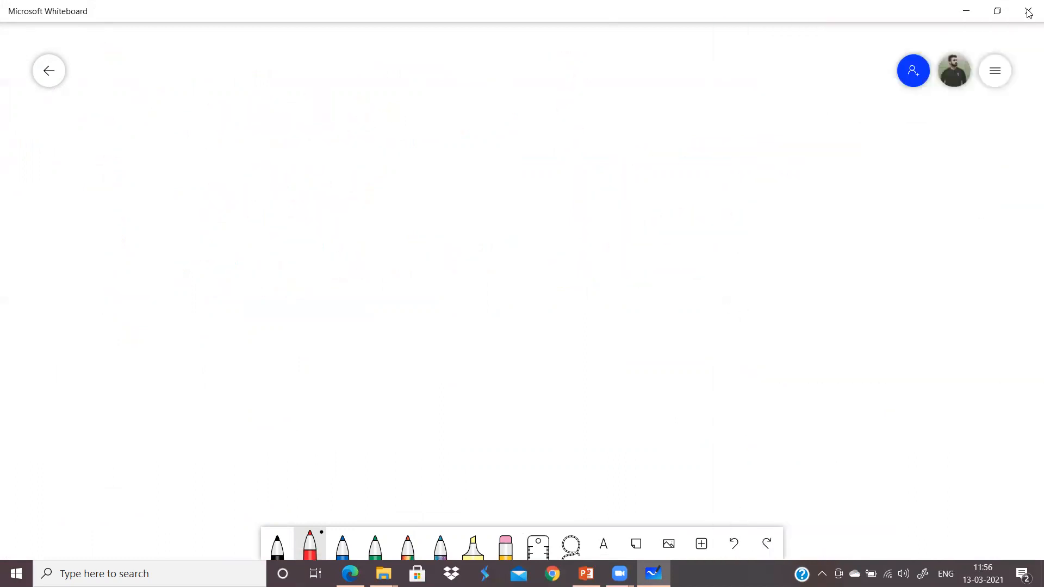
click(1028, 11)
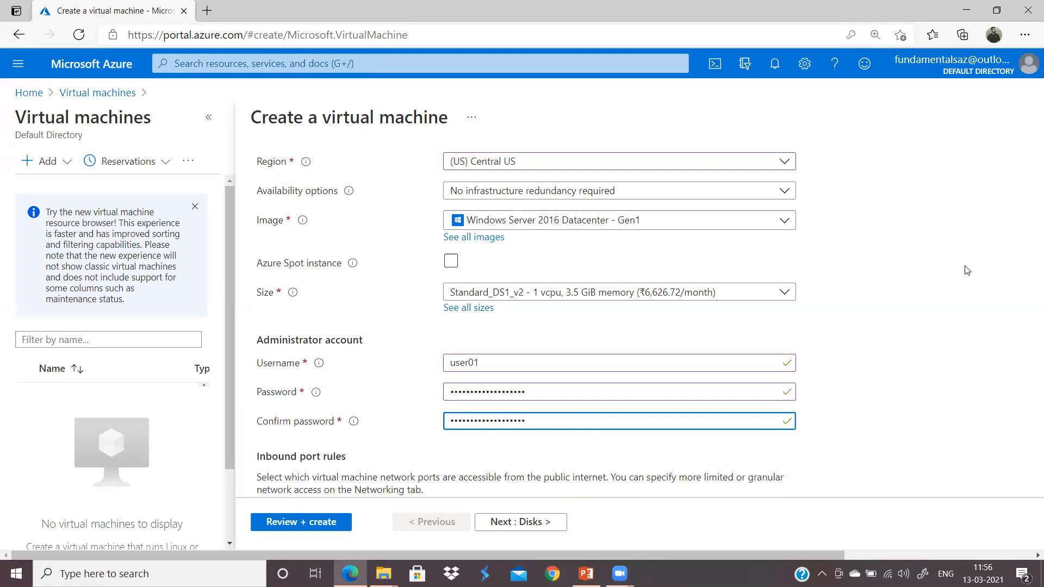
Step: Run Review + create and check that validation passes for azurevm in rg01
drag(1027, 293, 1028, 337)
click(900, 412)
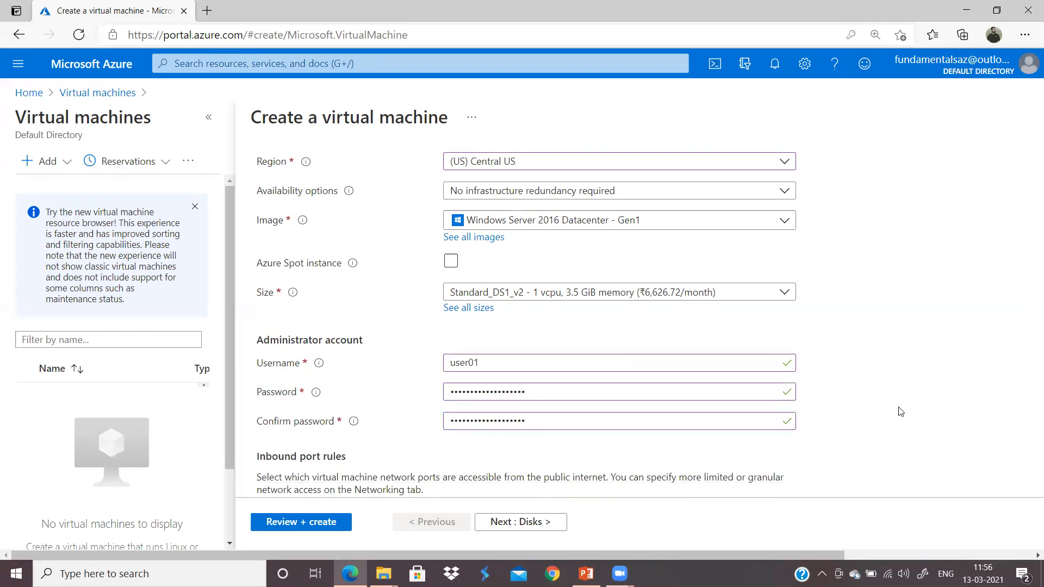
scroll(901, 412, down, 5)
scroll(900, 411, down, 1)
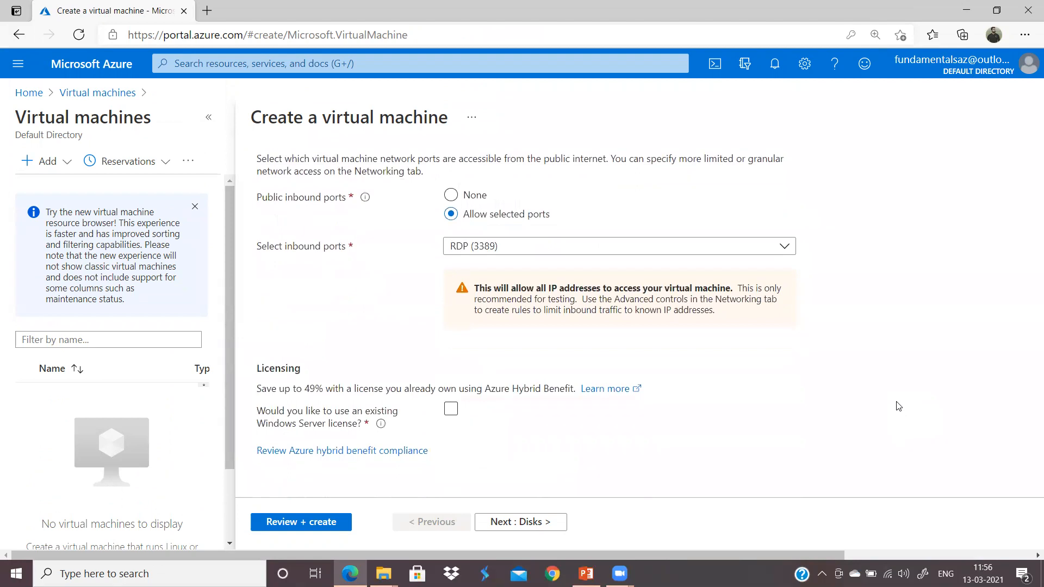
click(328, 523)
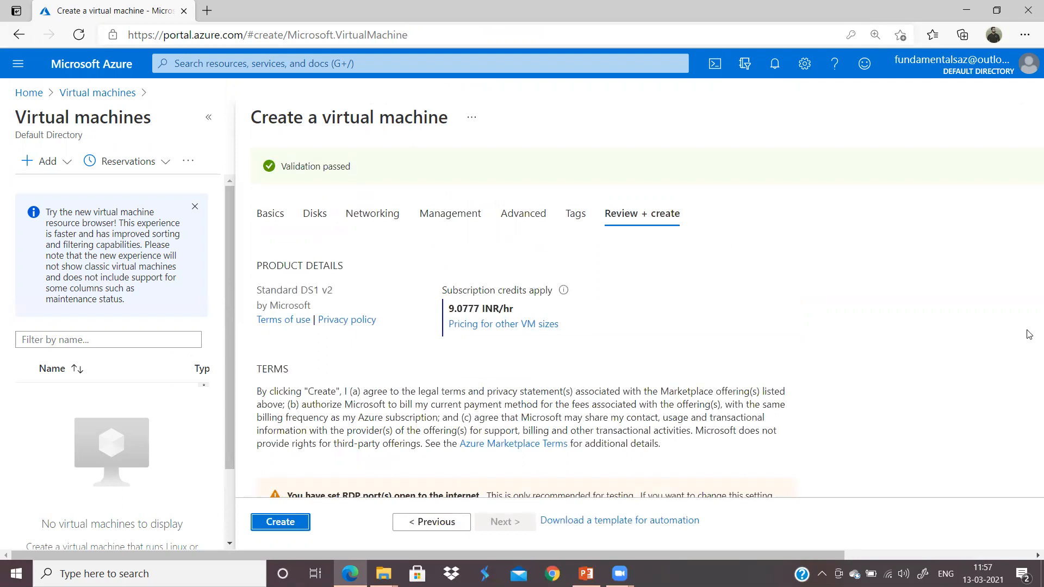
click(862, 368)
scroll(865, 373, down, 6)
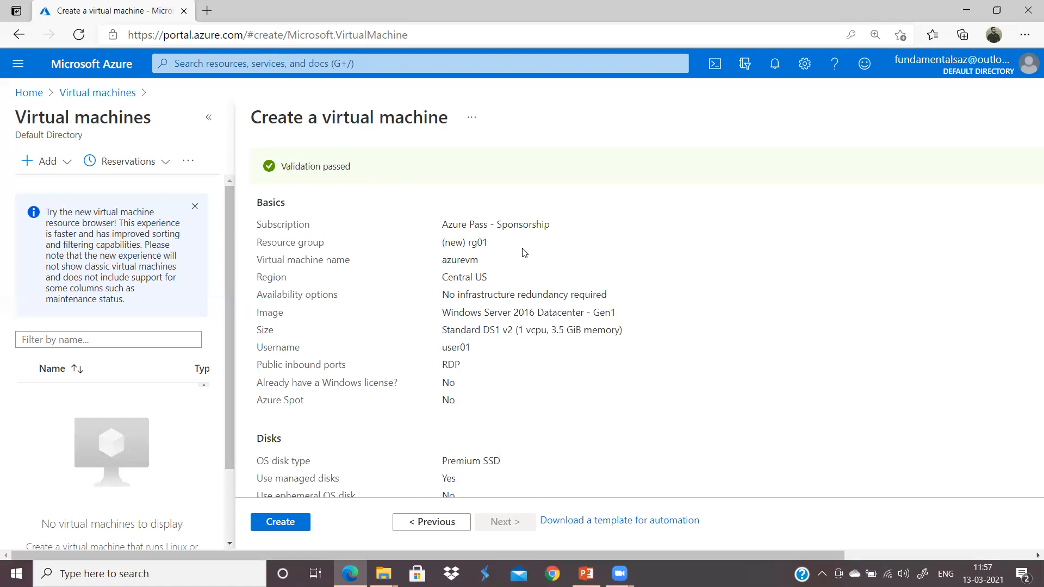
Step: Submit azurevm for creation and return to the portal Home page
click(303, 526)
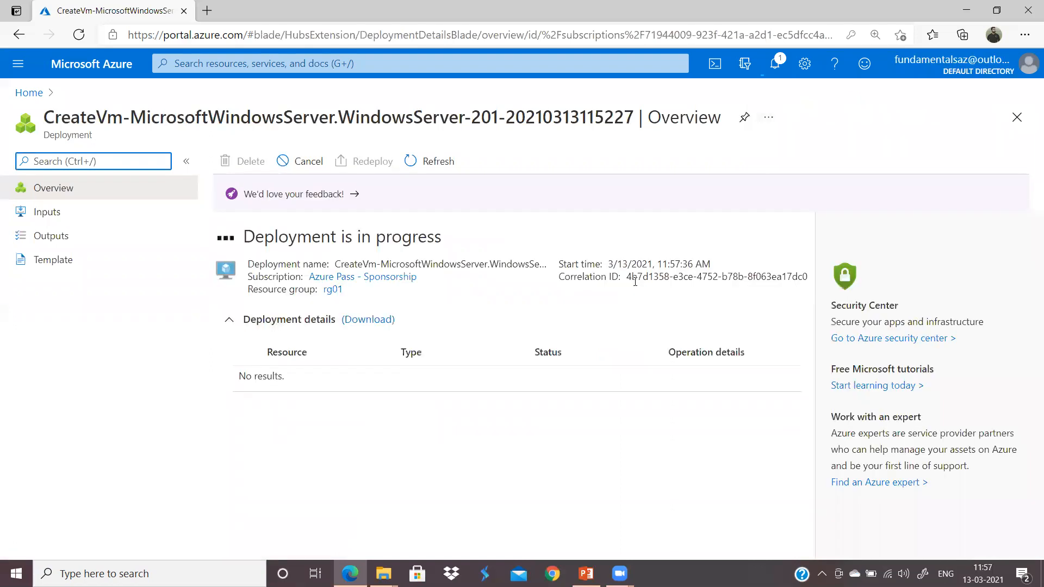
click(27, 93)
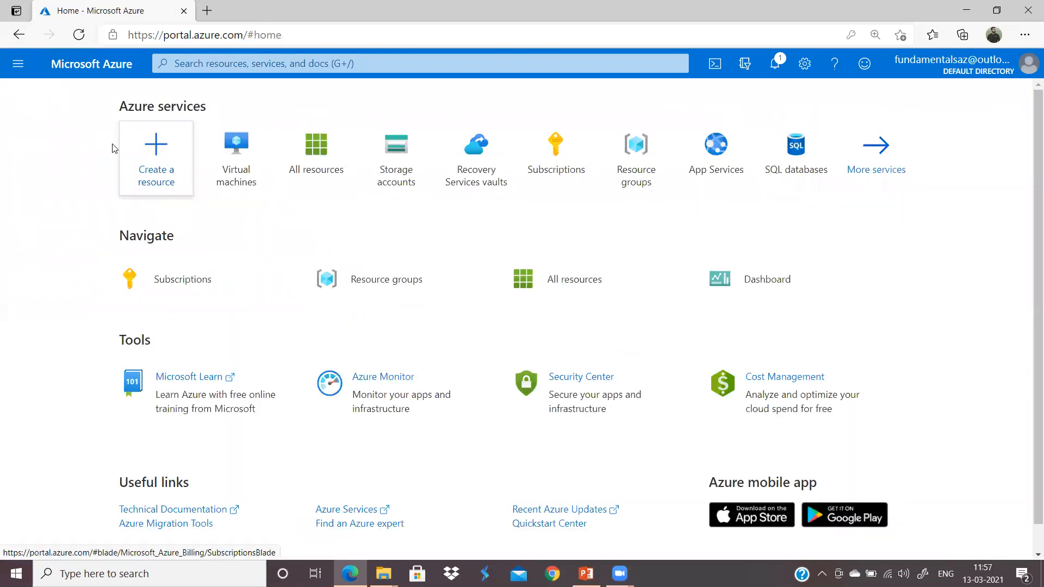
Step: Search 'recovery', open Recovery Services vaults and view the available resource groups
click(254, 65)
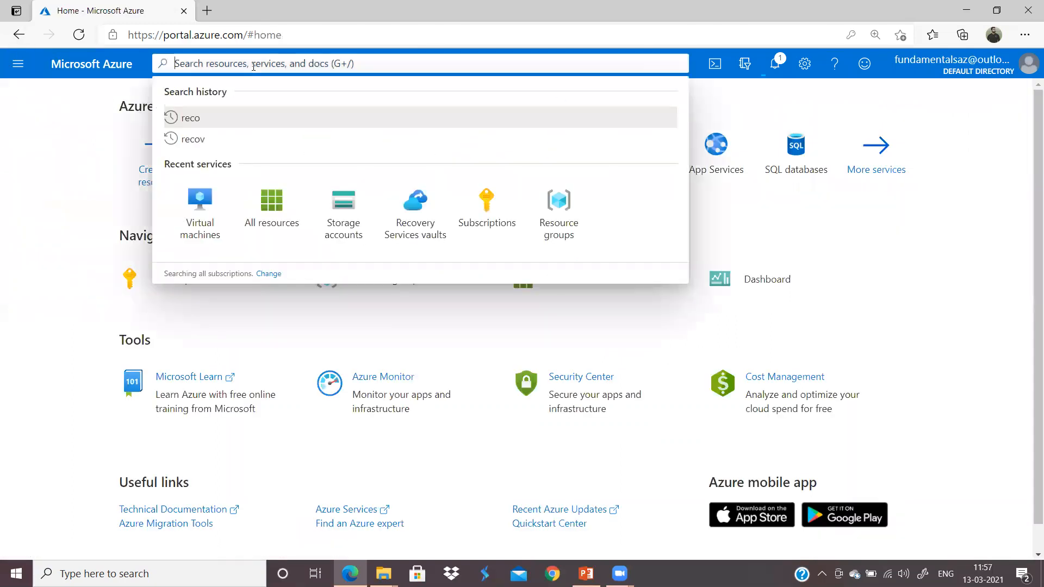
text(recovery)
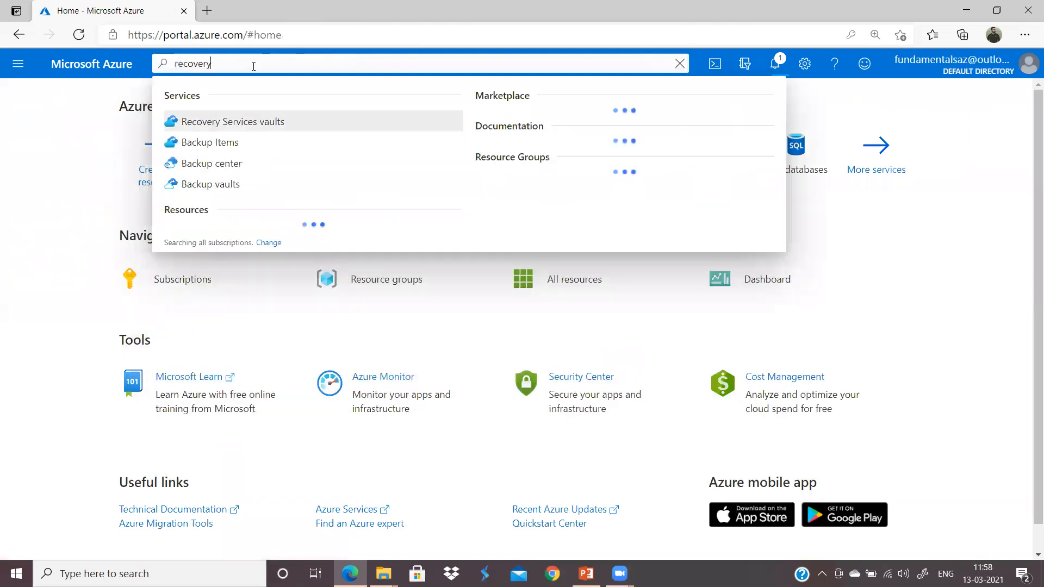
click(268, 124)
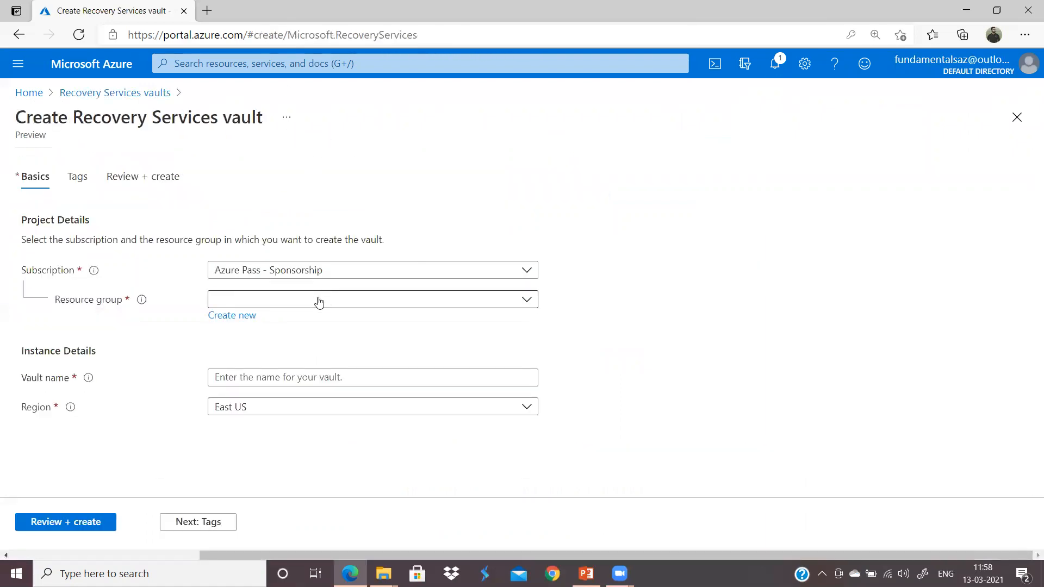
click(319, 302)
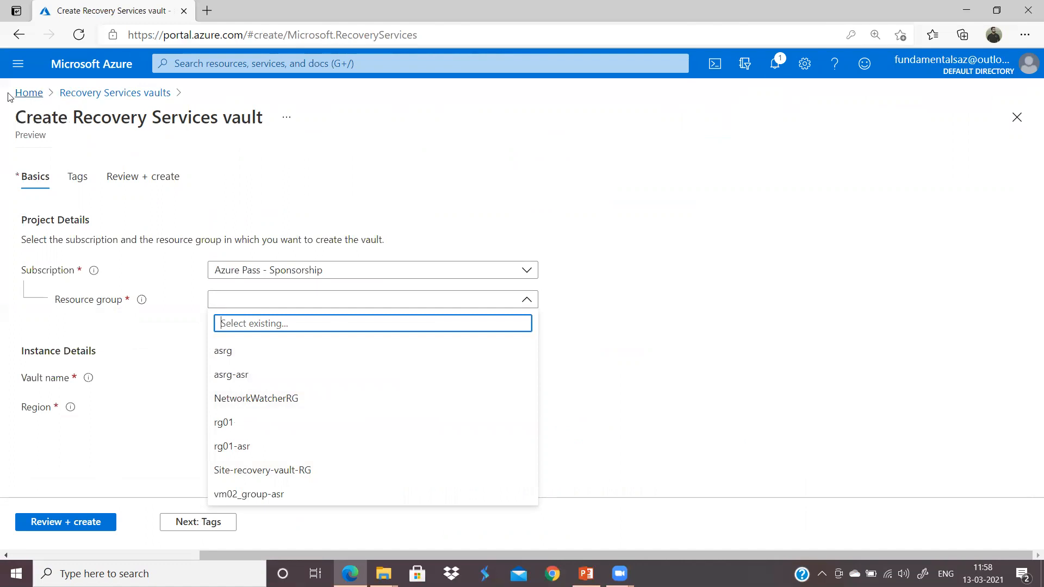
Step: Check the Virtual machines list and the in-progress azurevm deployment details
click(27, 93)
click(315, 149)
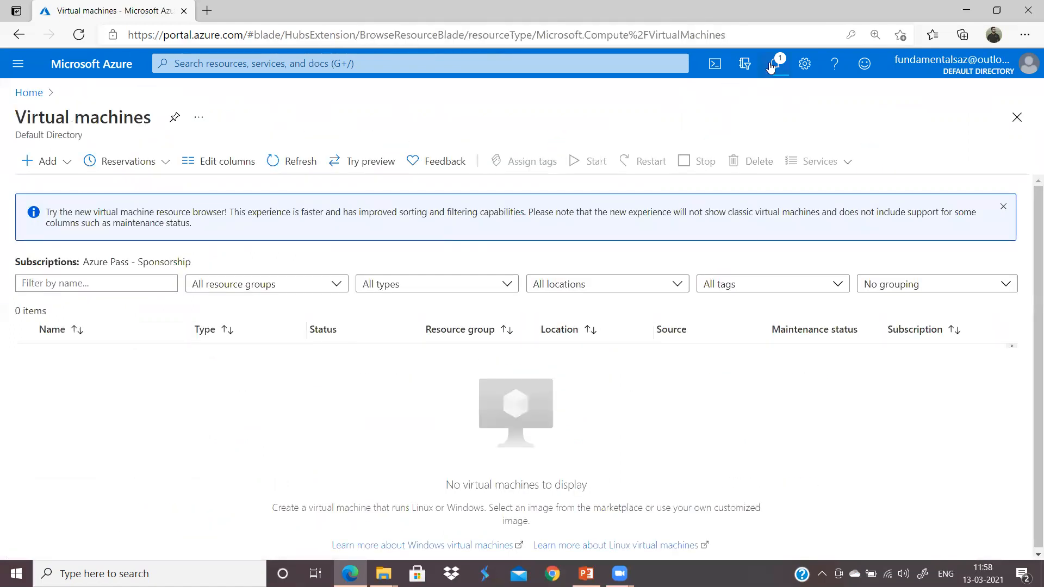
click(771, 66)
click(795, 175)
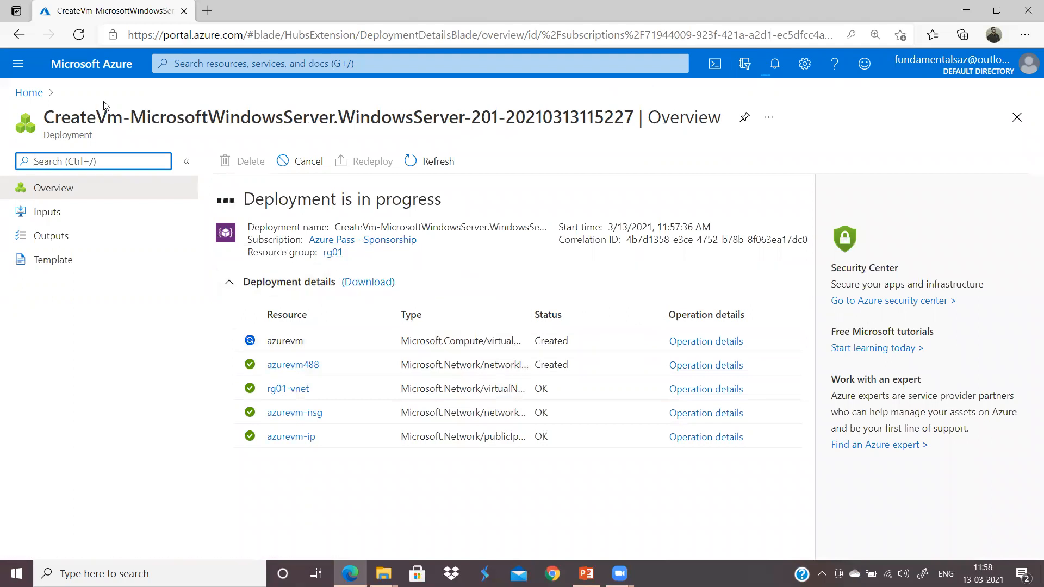
Step: Return to Recovery Services vaults from Home and start creating a new vault
click(28, 92)
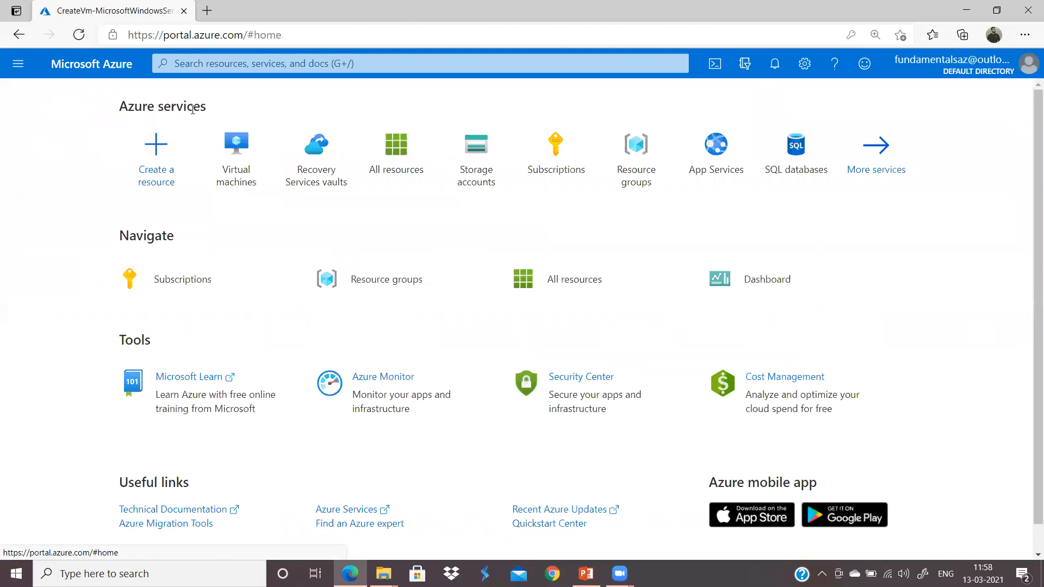
click(339, 168)
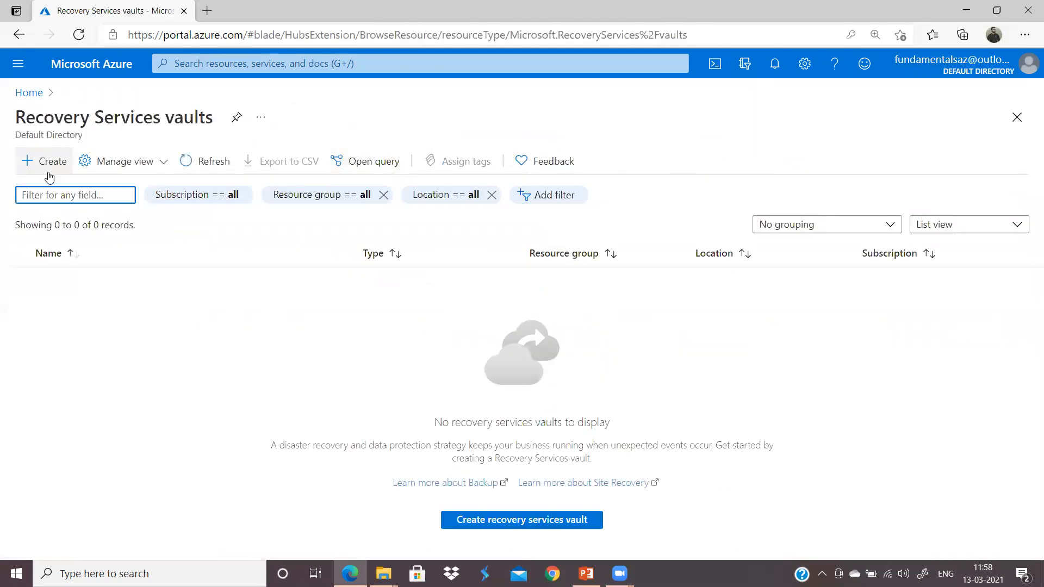
click(47, 172)
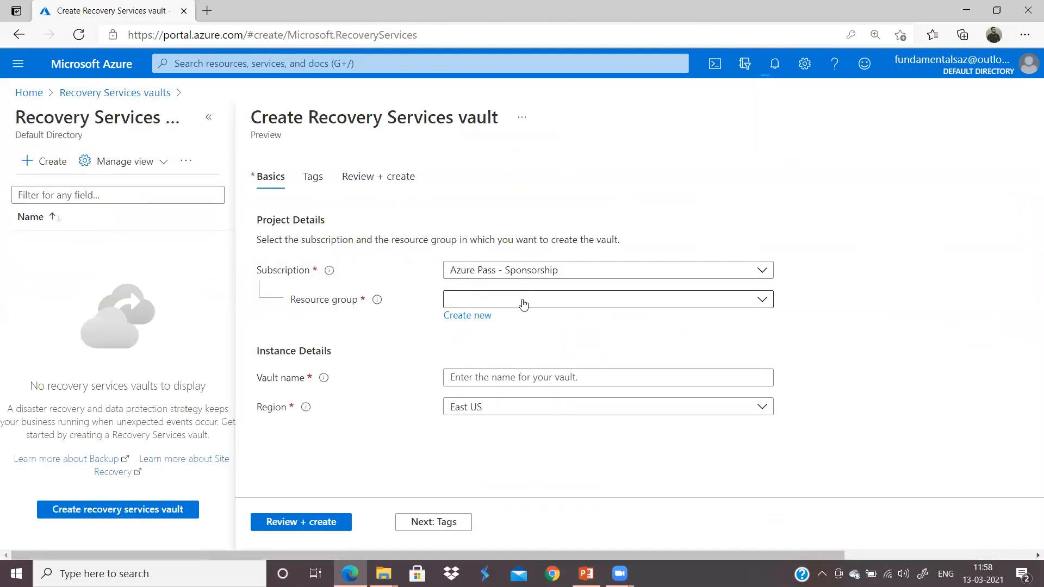
Step: Create vault01 in resource group rg01 in Central US through Review + create
click(524, 299)
click(479, 425)
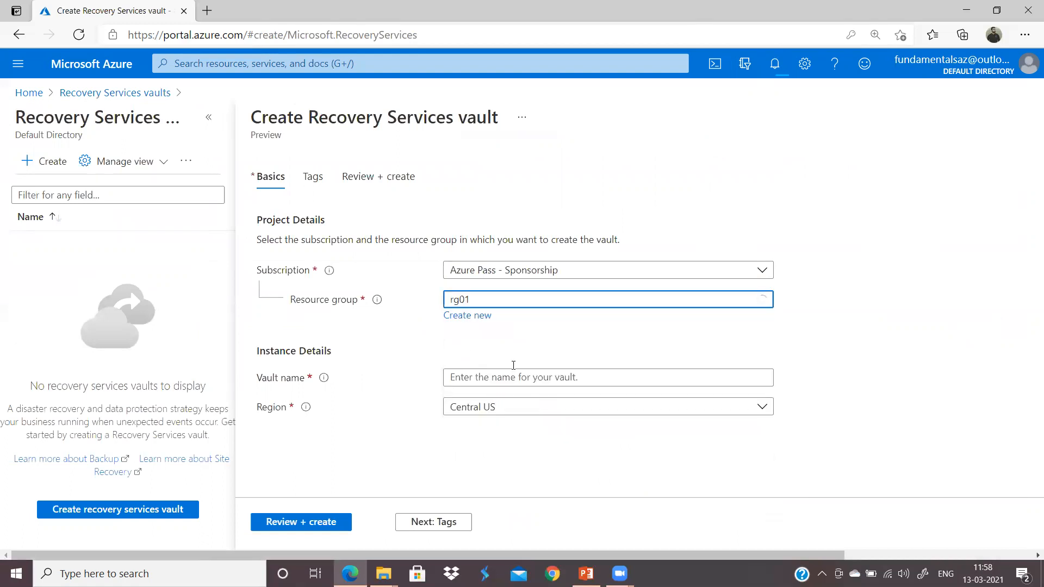
click(519, 377)
text(vault01)
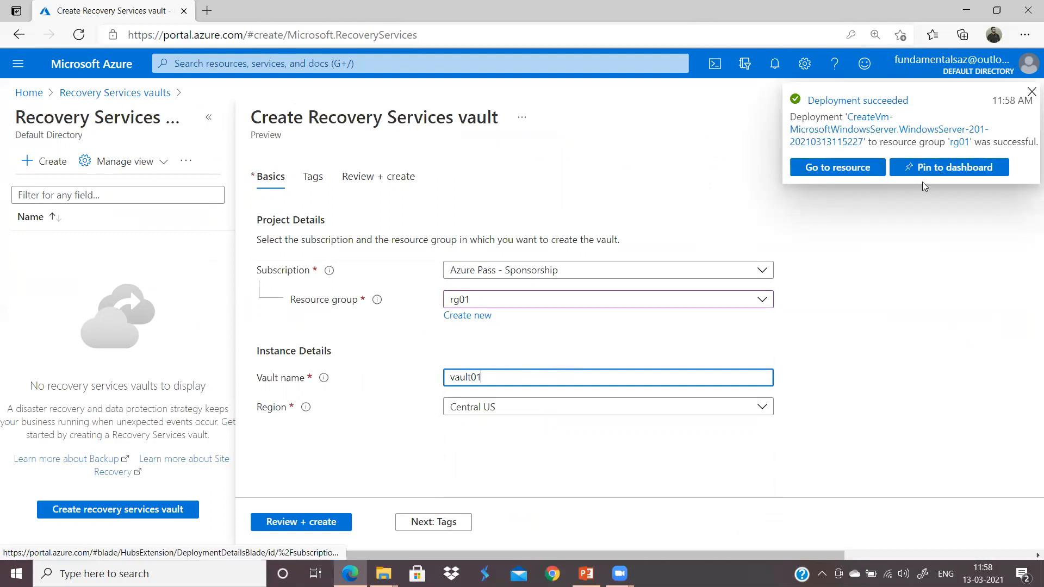
click(488, 416)
click(488, 416)
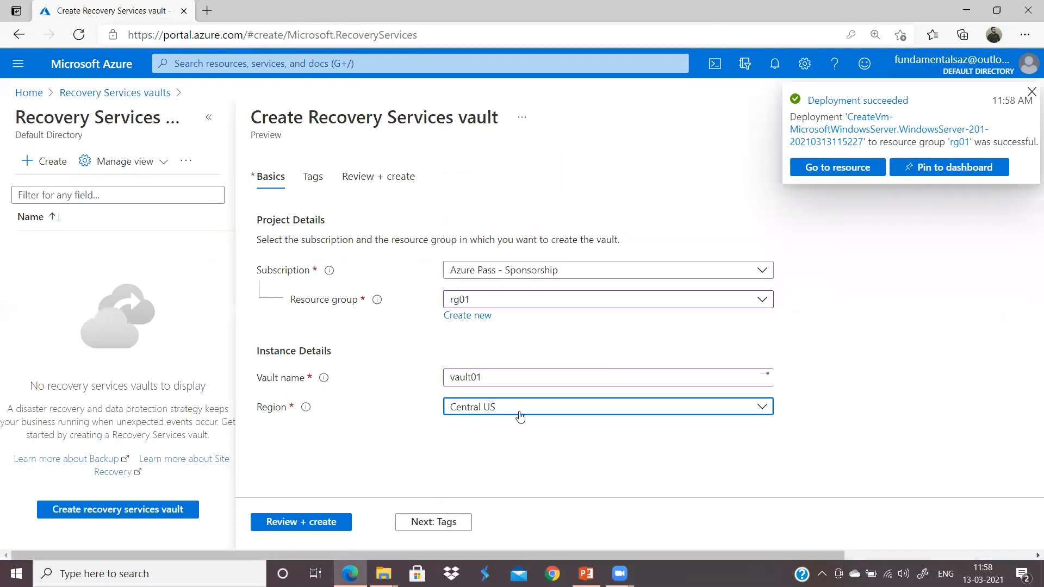
click(313, 524)
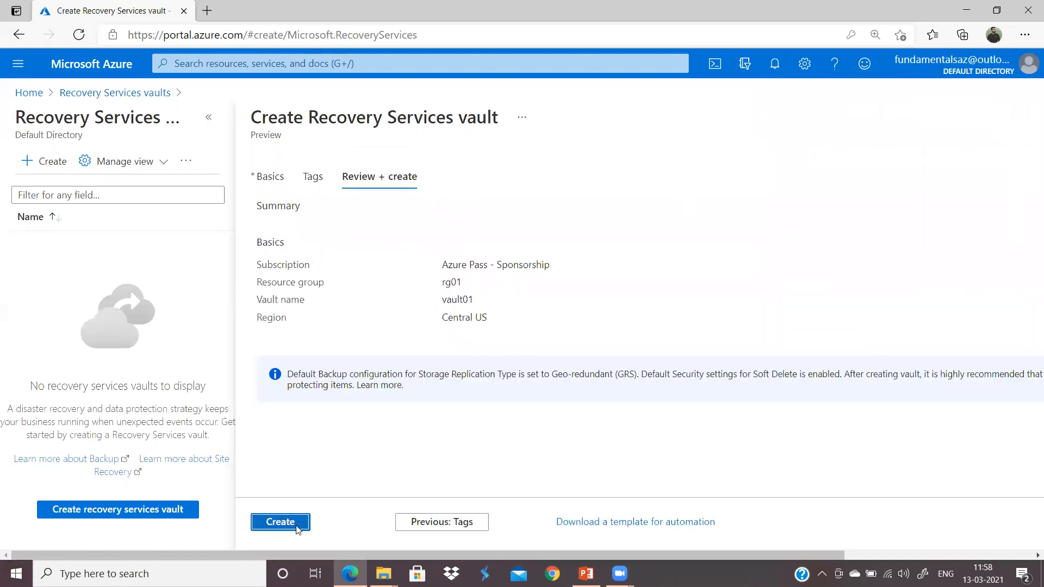
click(280, 522)
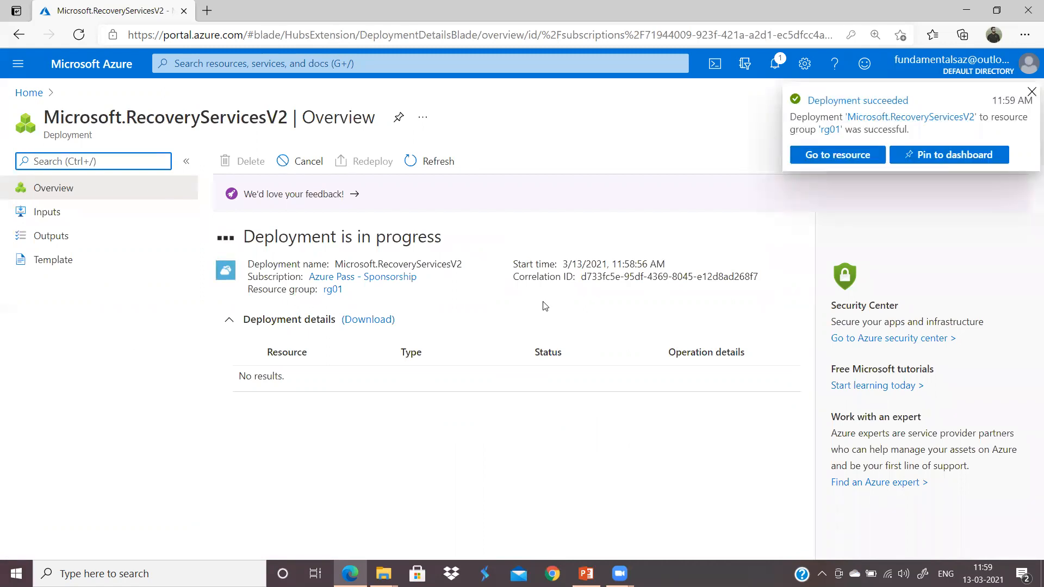
Step: Open the deployed vault01 and its Backup page, then go back to Home
click(294, 373)
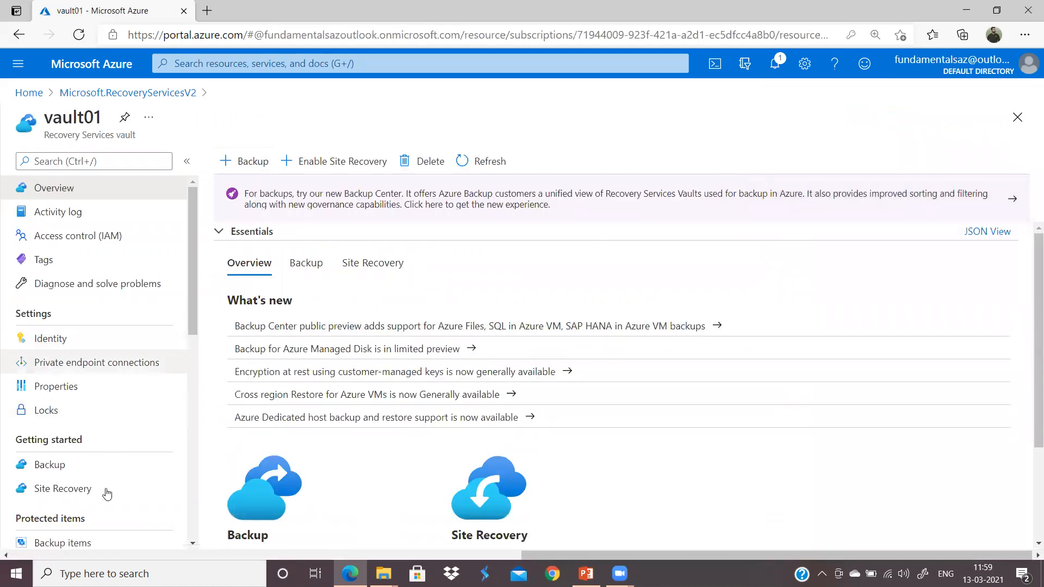
click(51, 465)
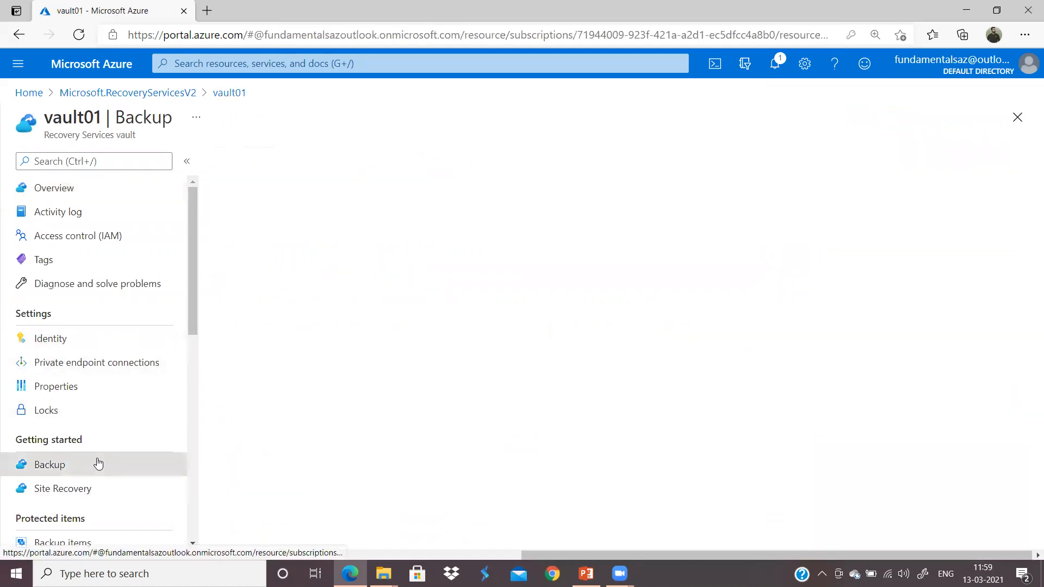
click(128, 94)
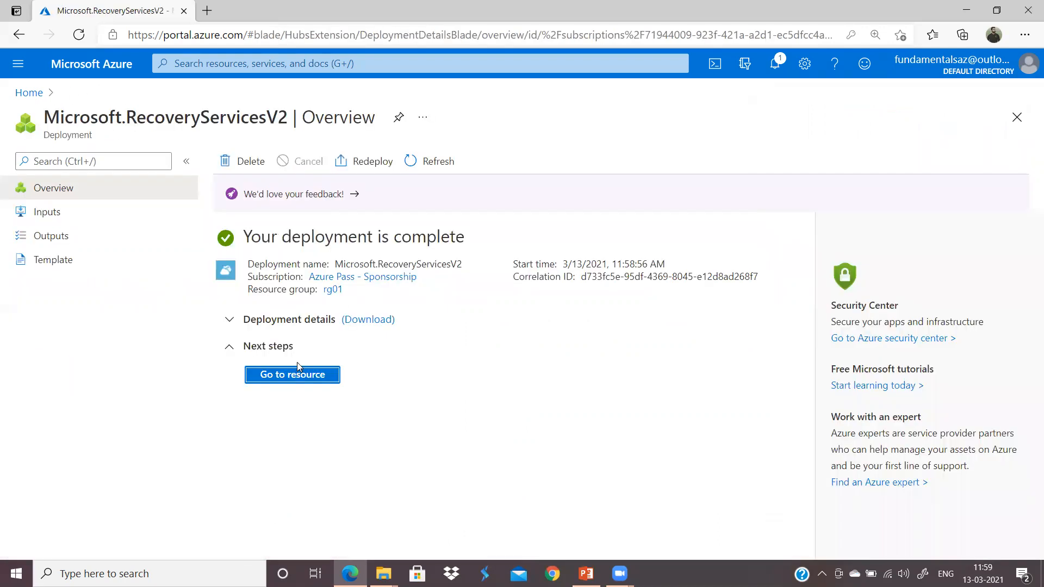
click(29, 93)
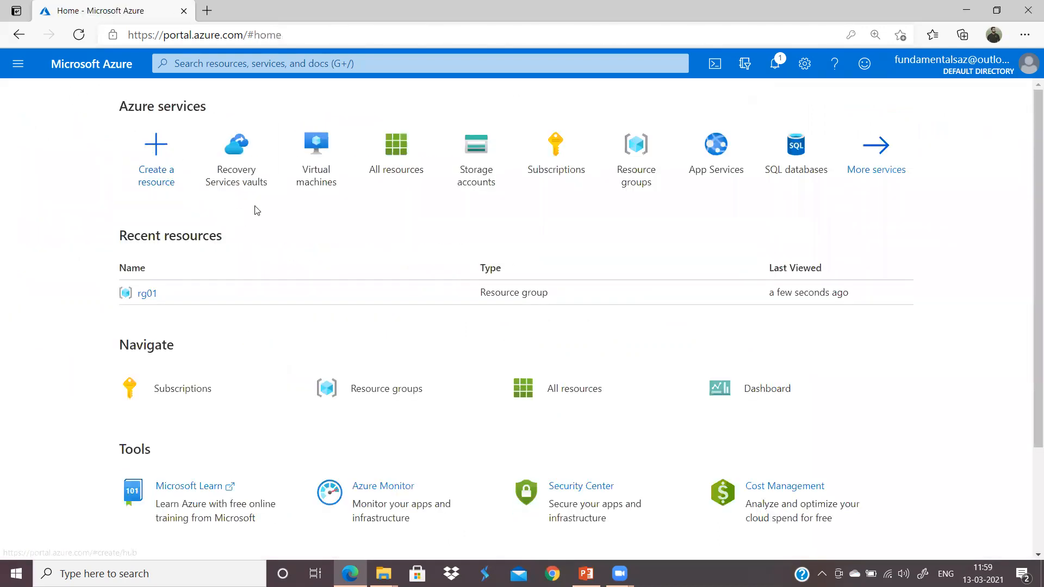
Step: Switch the portal to the dark theme in Settings and close the settings pane
click(804, 64)
click(902, 379)
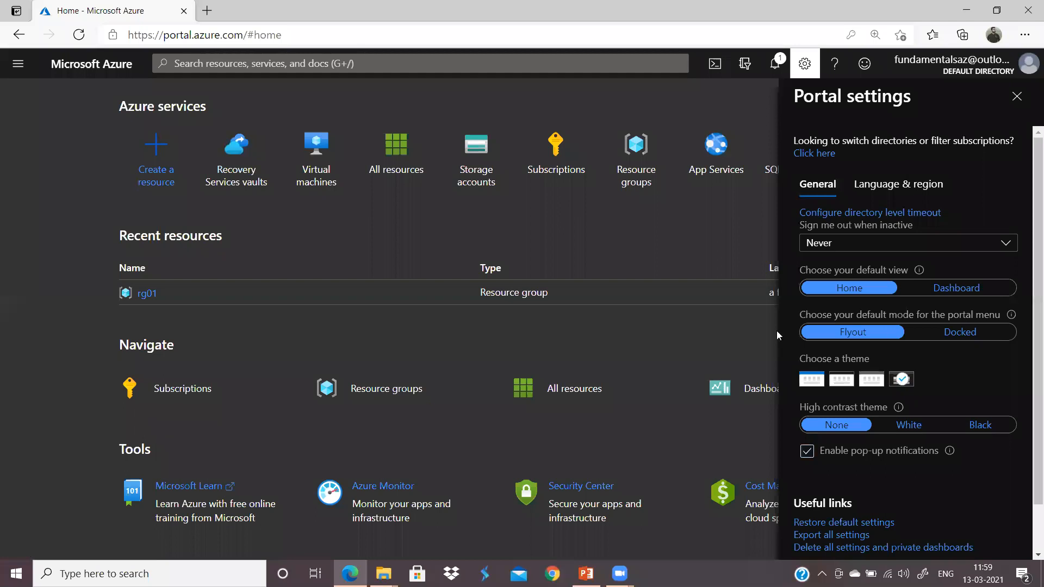
click(805, 65)
click(804, 68)
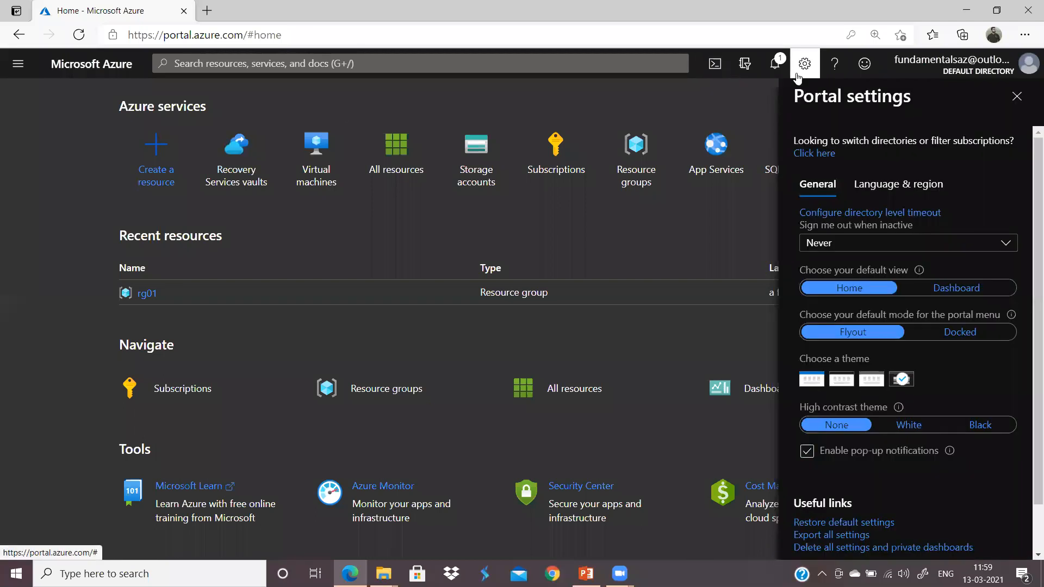
click(844, 387)
click(900, 383)
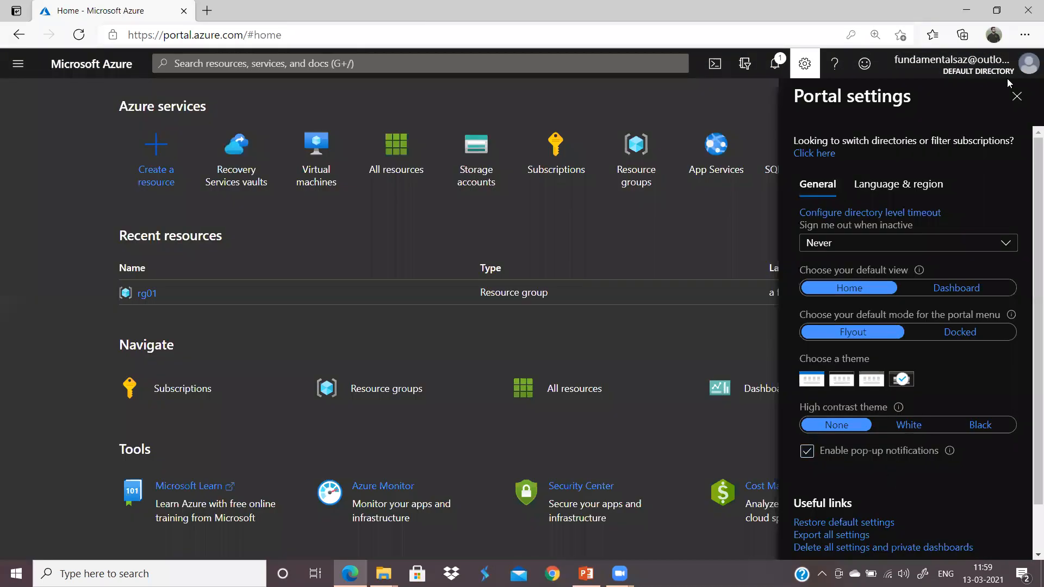
click(1016, 96)
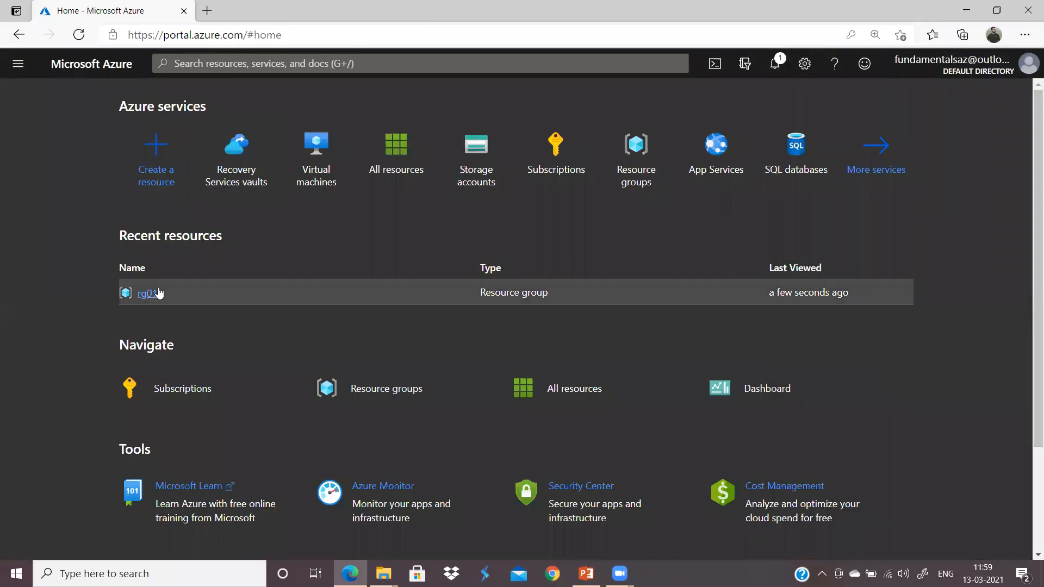
Step: Open vault01 from the Recovery Services vaults list and go to its Backup setup
click(235, 177)
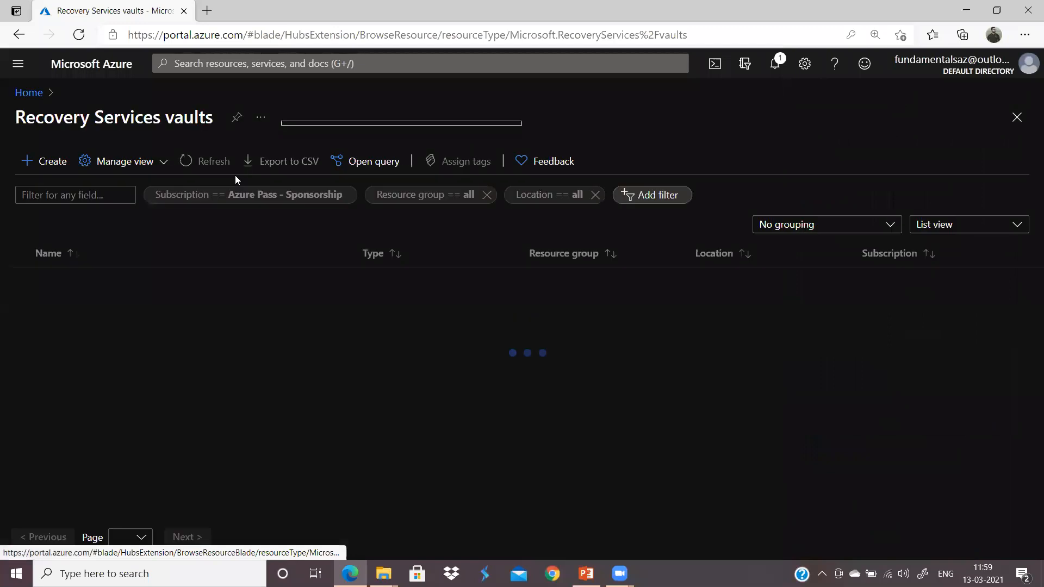
click(75, 279)
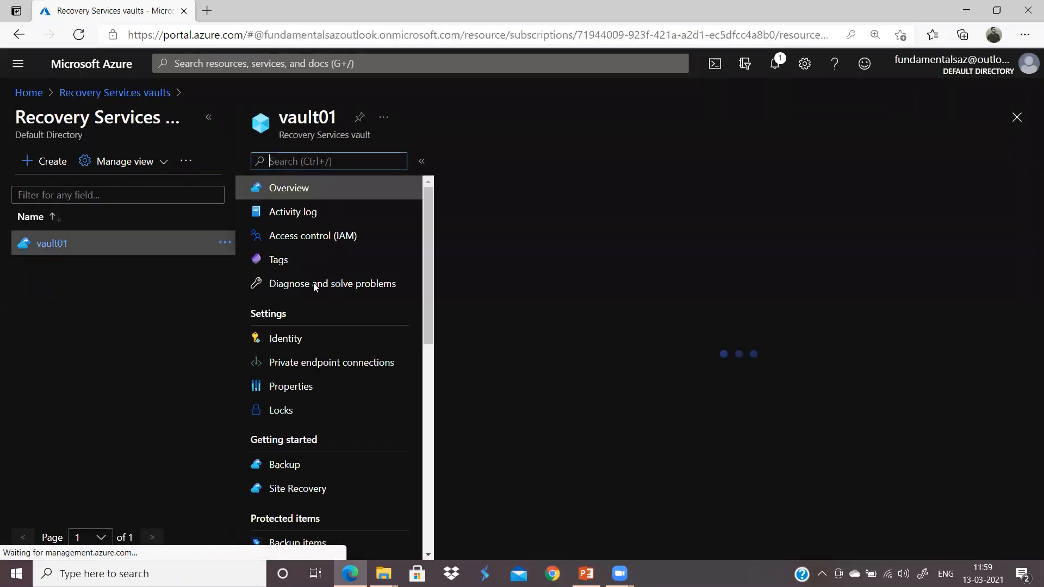
scroll(362, 430, down, 2)
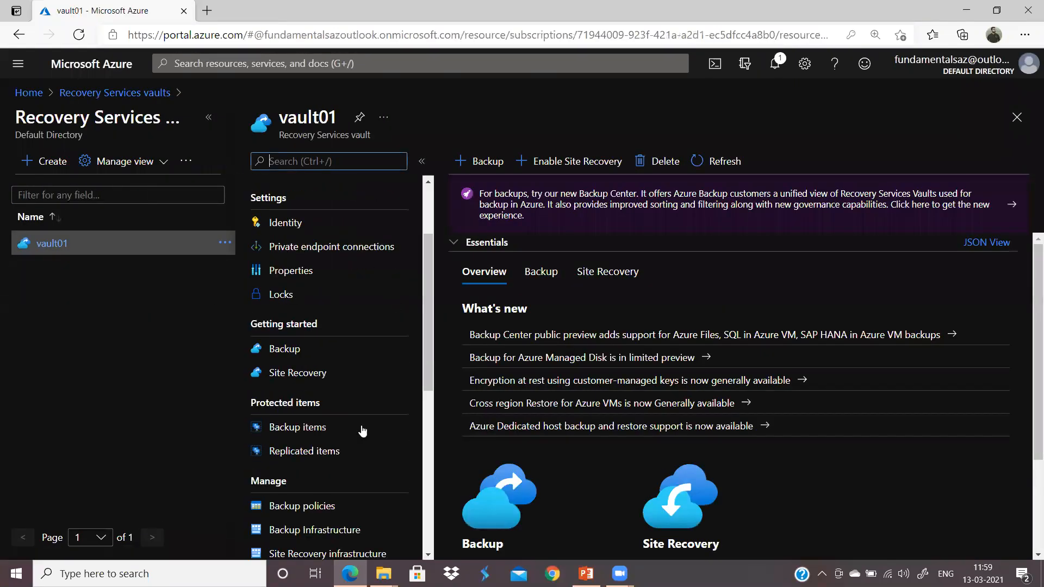
double_click(304, 323)
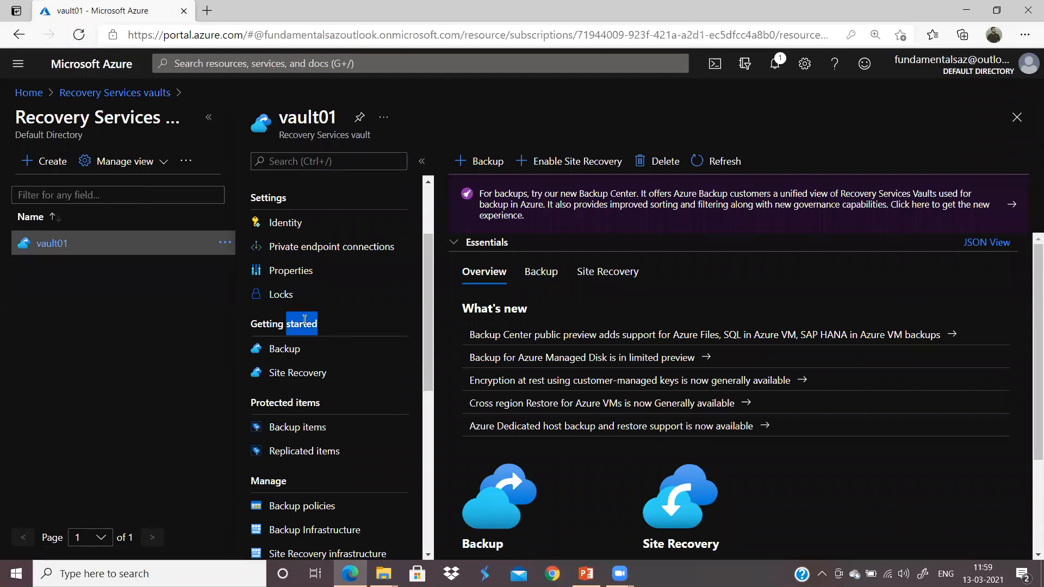
click(304, 321)
click(288, 349)
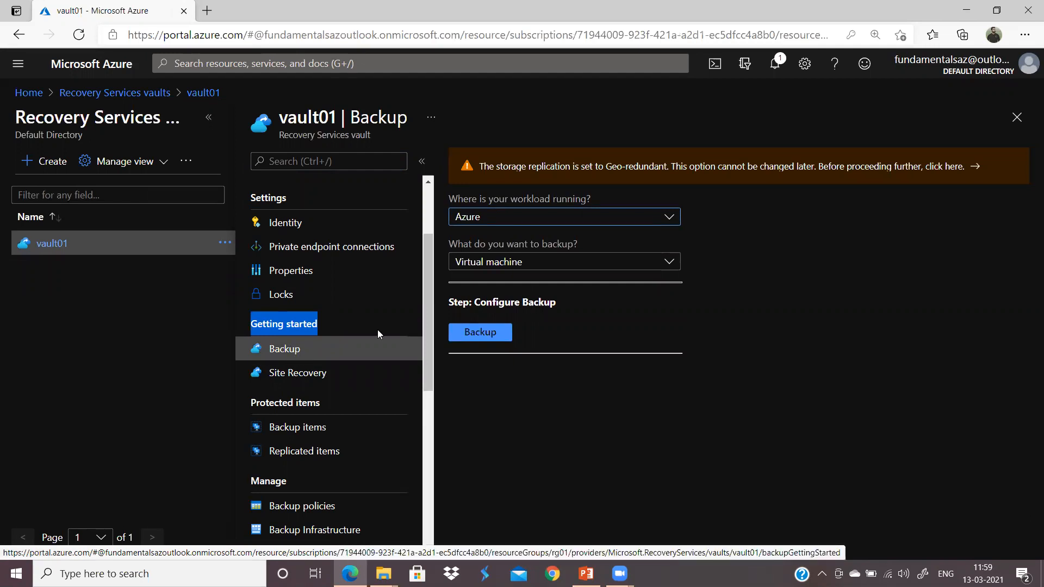
scroll(381, 332, up, 2)
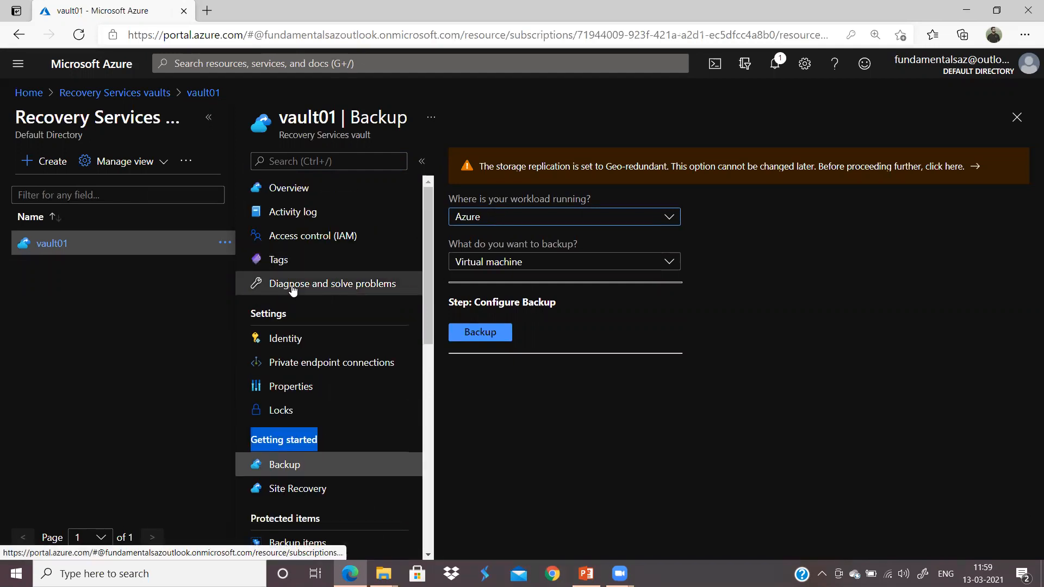
scroll(291, 284, down, 2)
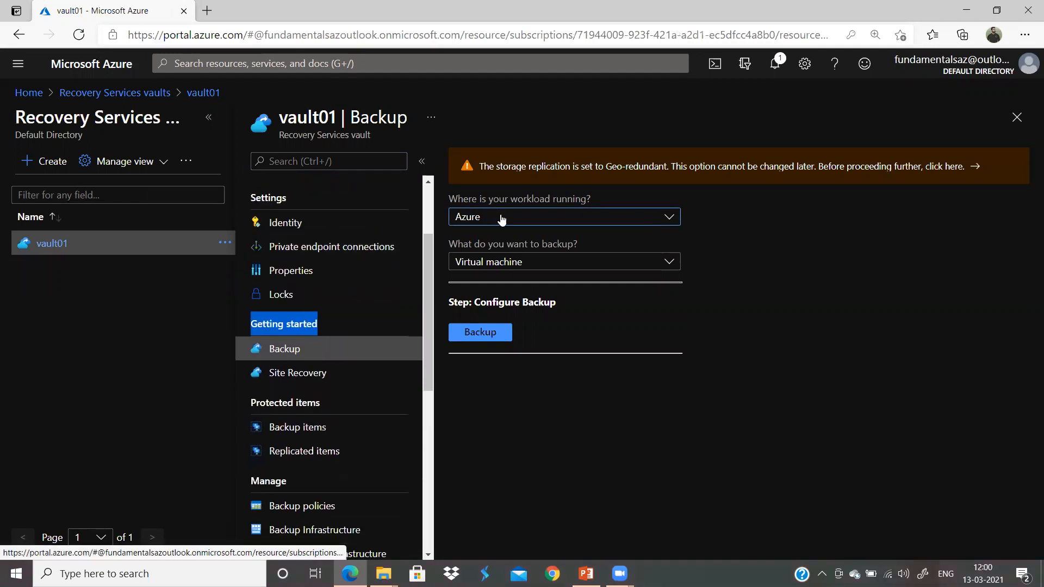
Step: Set the workload location to Azure and the backup item to Virtual machine
click(548, 217)
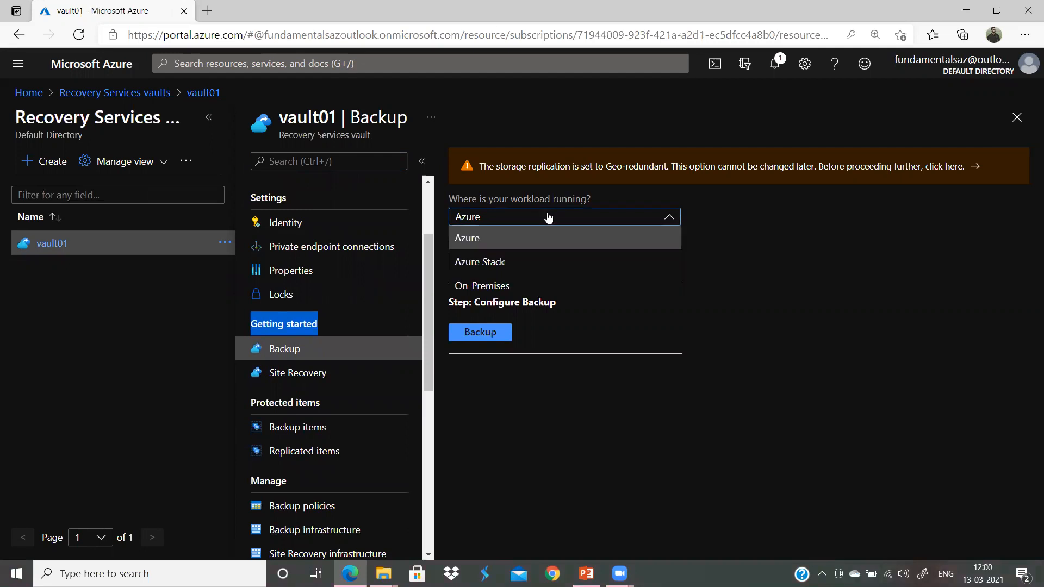
click(518, 239)
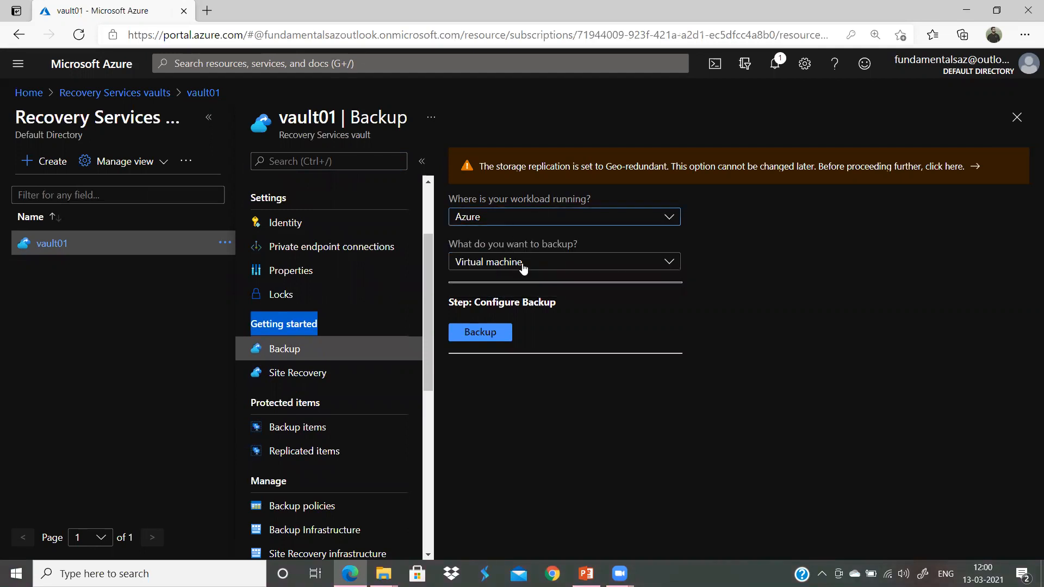
click(523, 266)
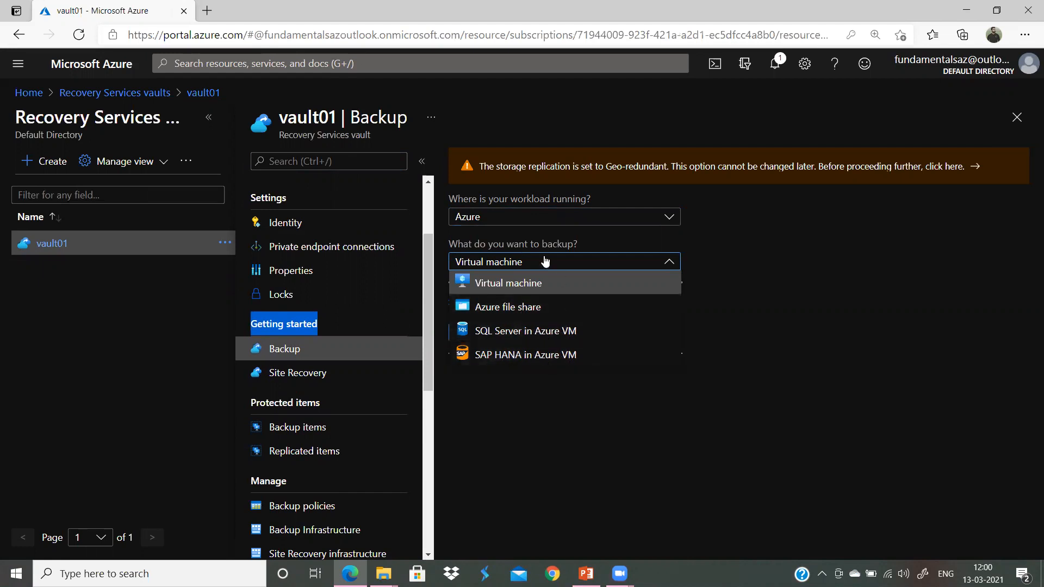
click(523, 285)
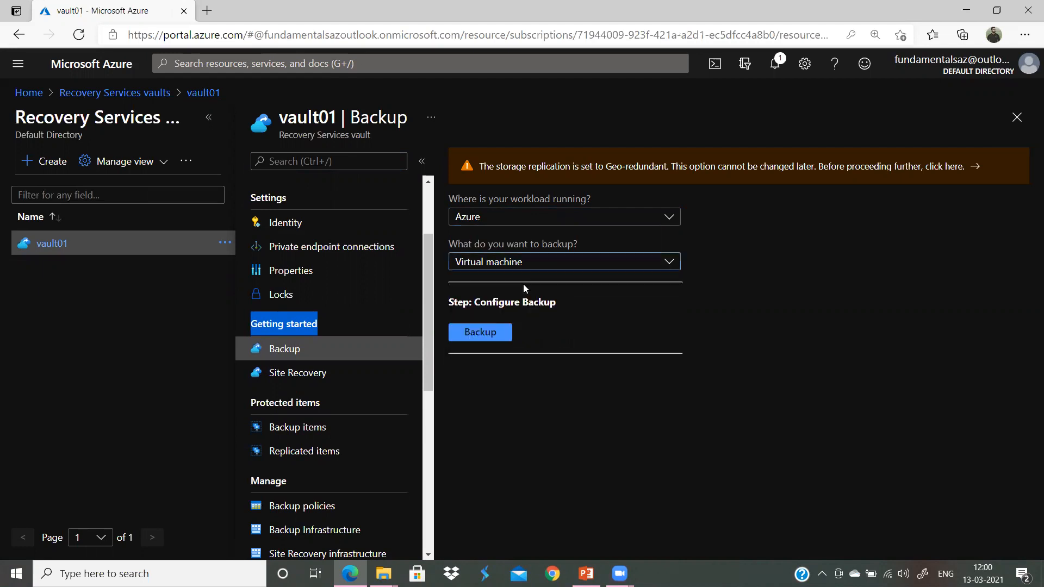
Step: Start the VM backup with DefaultPolicy (daily 4:00 PM UTC) and list VMs to protect
click(473, 332)
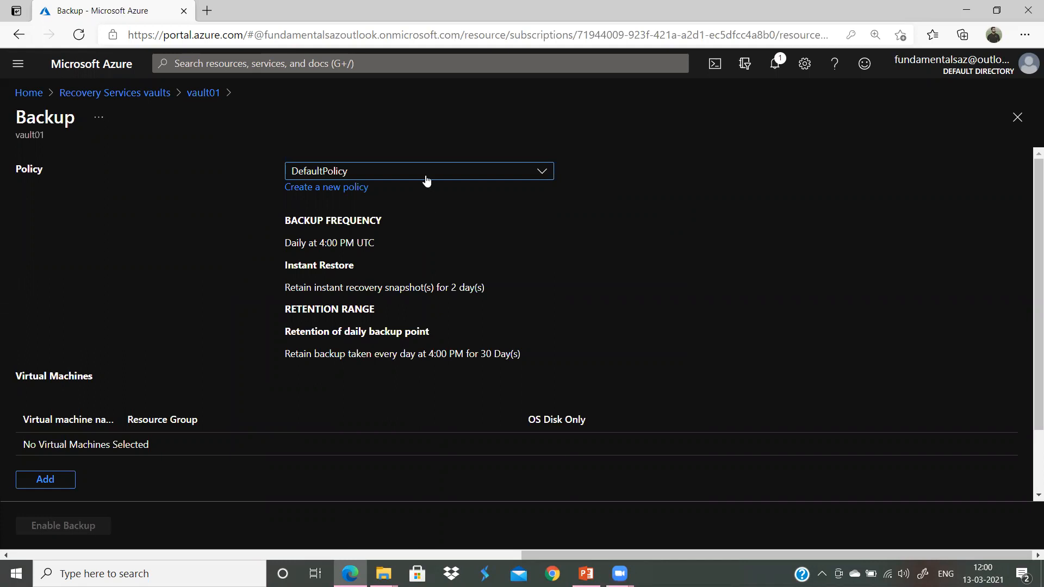
click(393, 174)
click(625, 247)
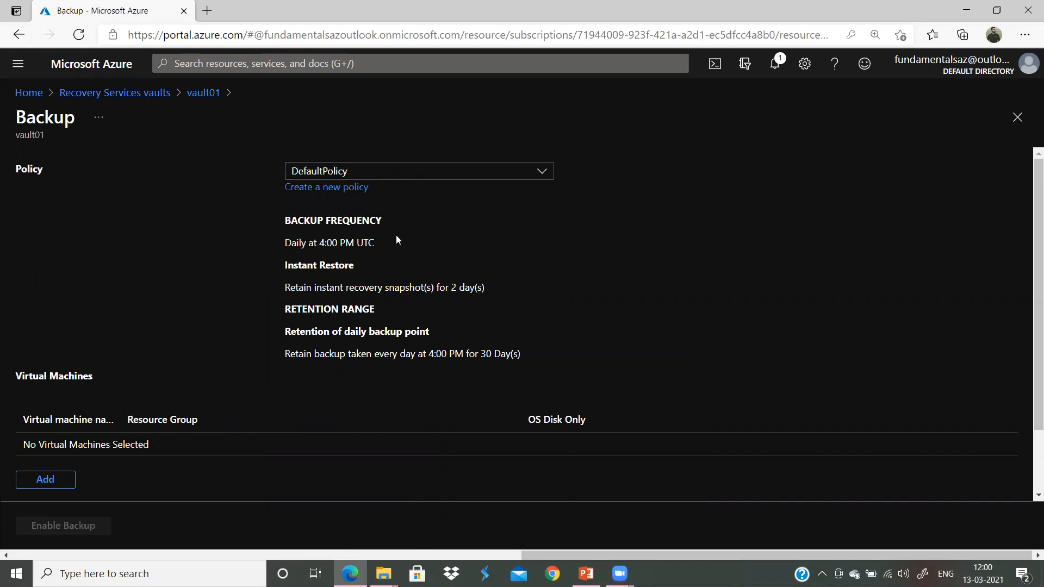
scroll(375, 277, down, 1)
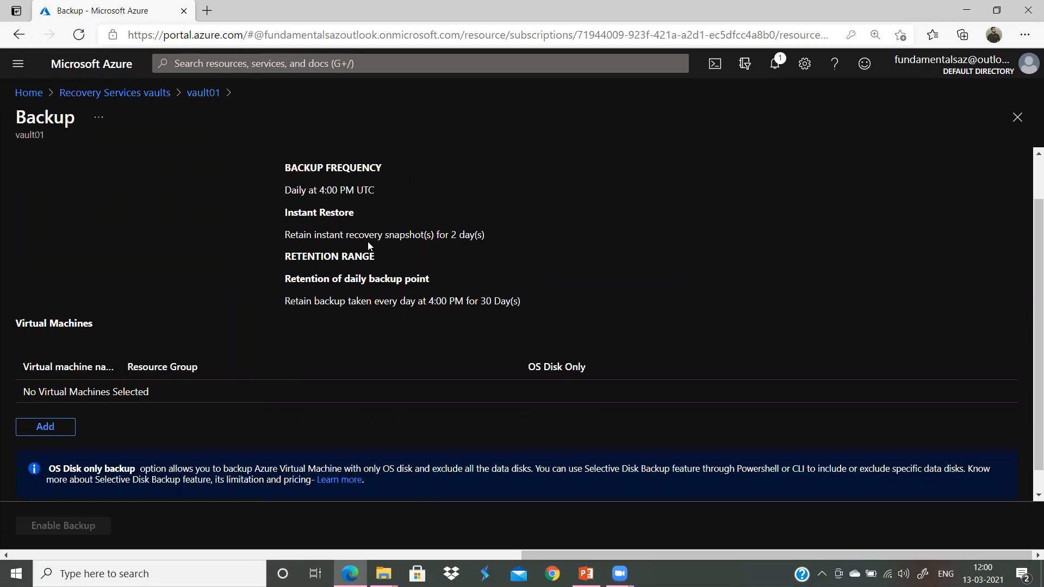
scroll(509, 344, up, 1)
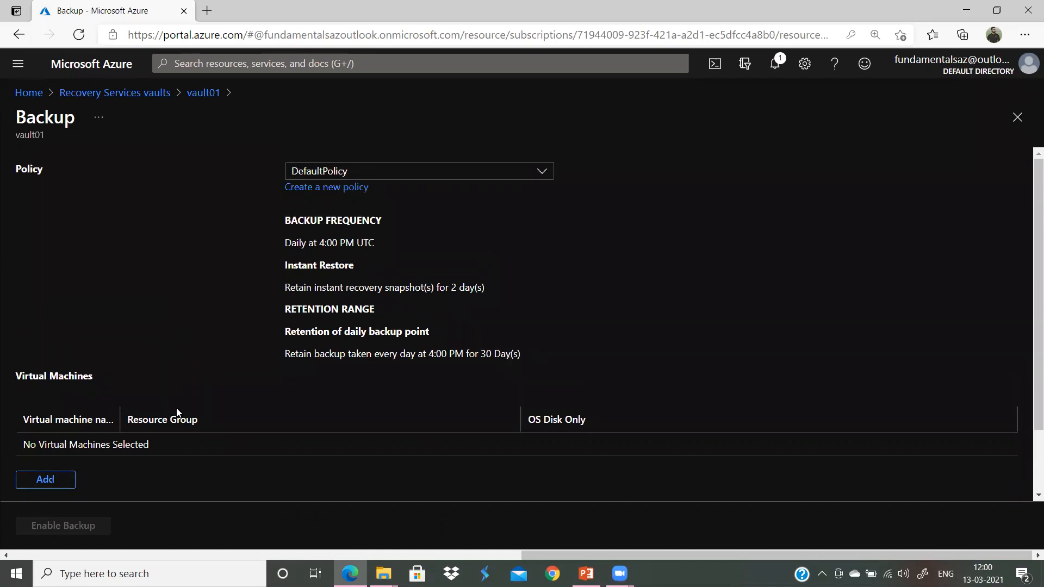
drag(274, 248, 387, 241)
click(324, 284)
click(28, 483)
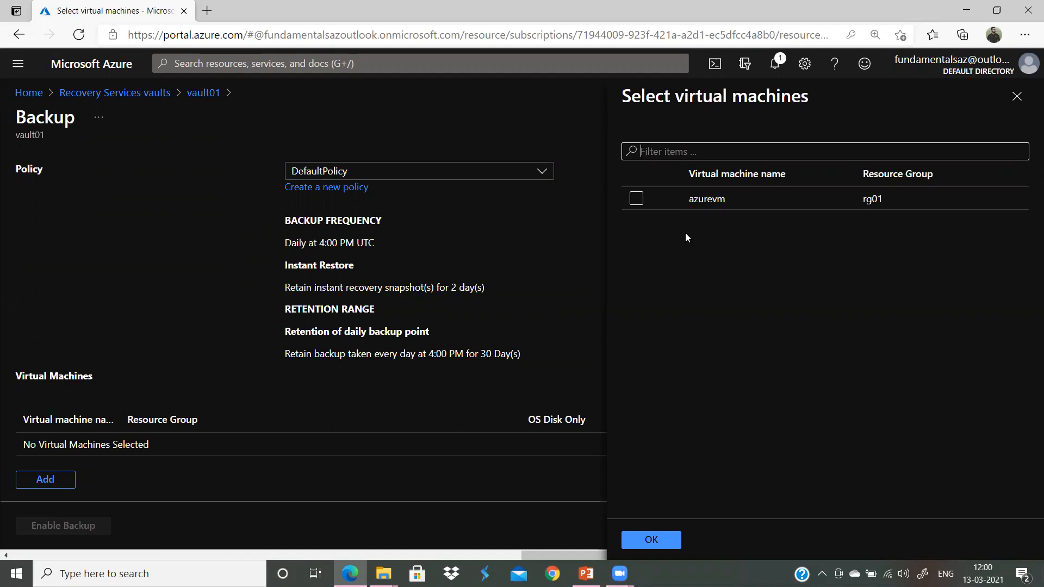
Step: Select azurevm, choose OS Disk Only, and enable its backup
click(637, 199)
click(658, 541)
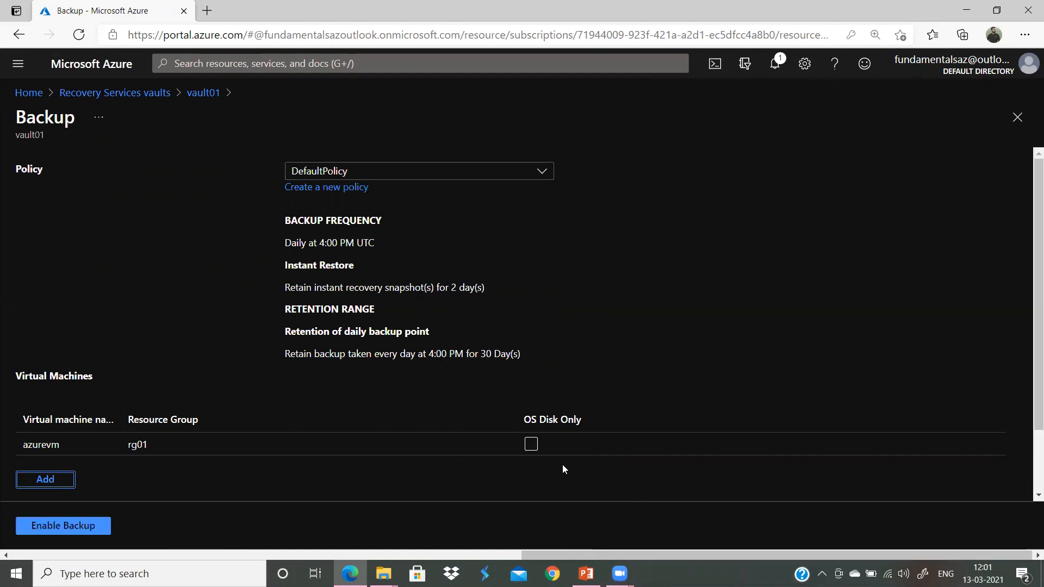
click(533, 445)
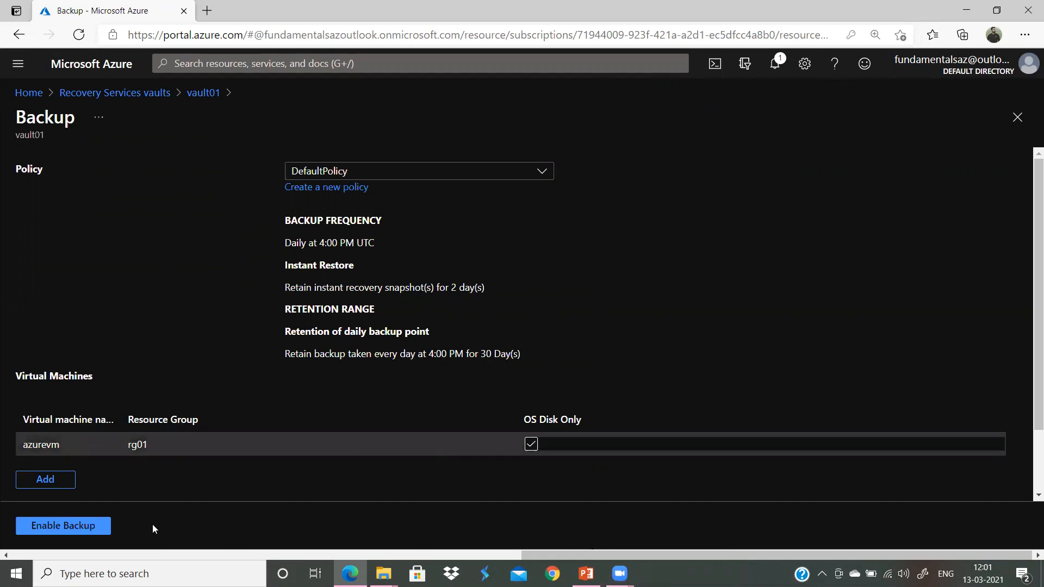
click(63, 526)
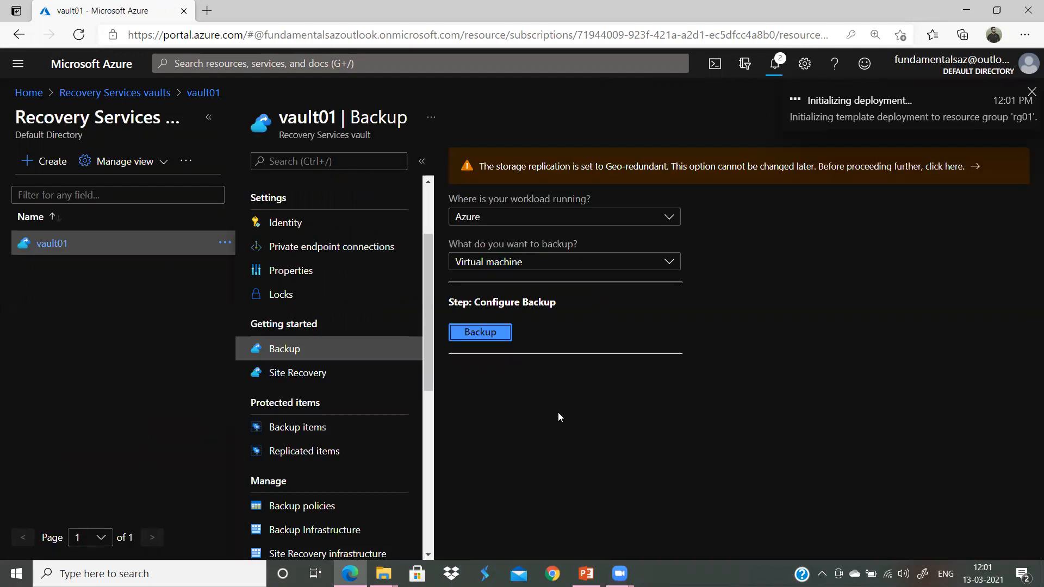
Step: Dismiss two succeeded notices, open the protection deployment, and go to the backup item
click(786, 73)
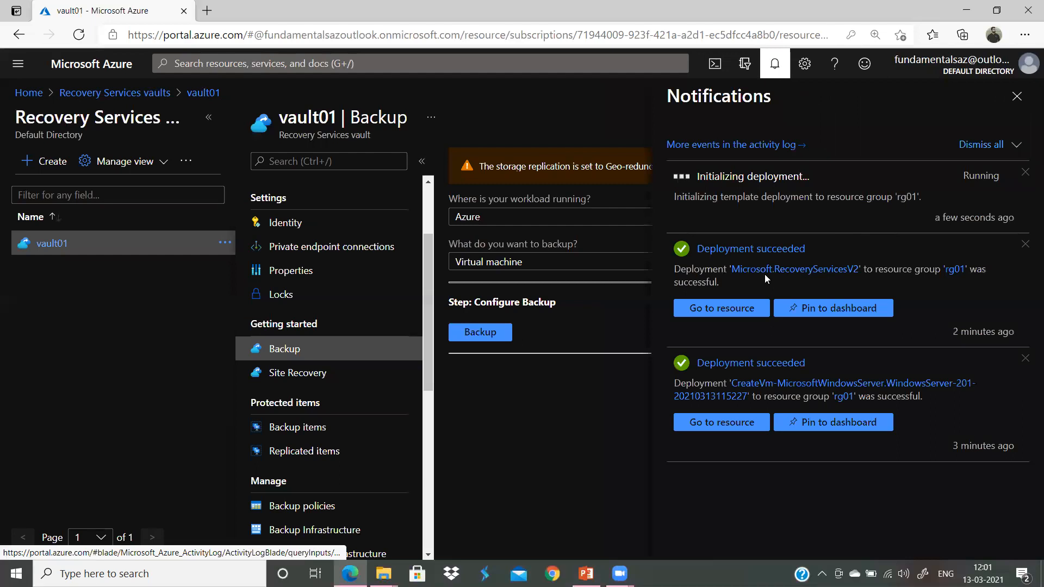
click(1025, 244)
click(1025, 244)
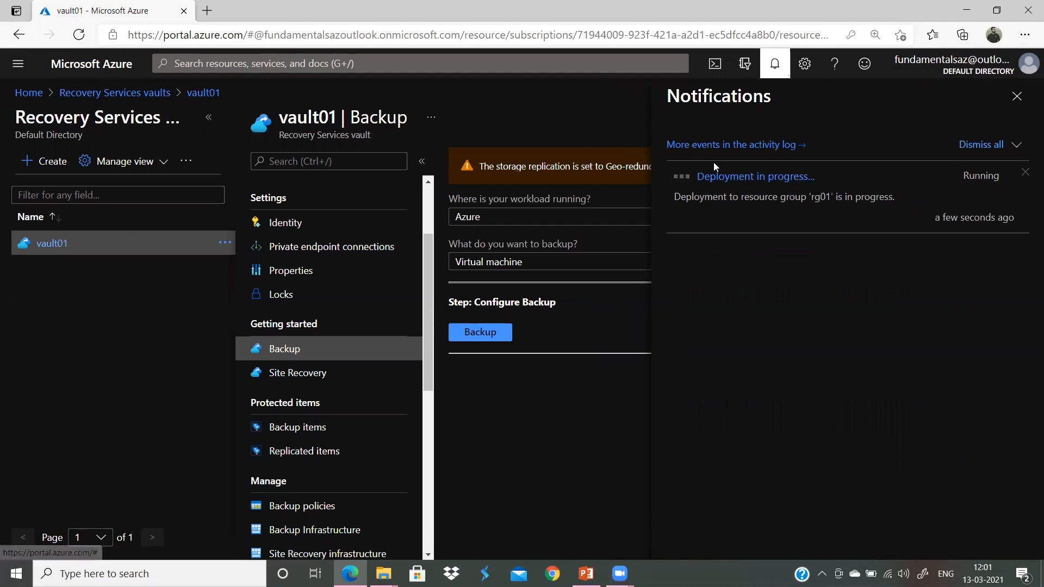
click(723, 175)
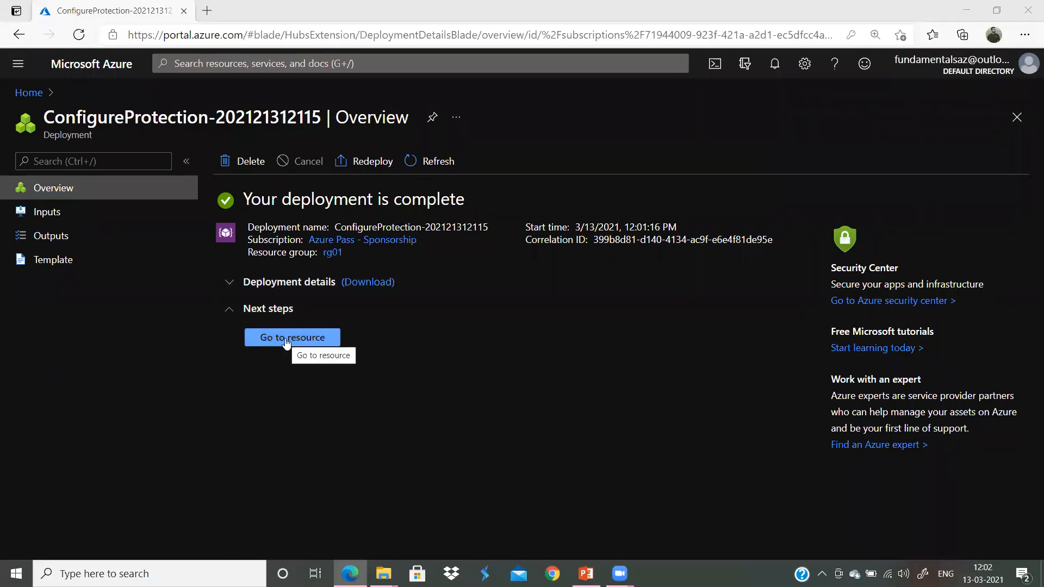
click(287, 340)
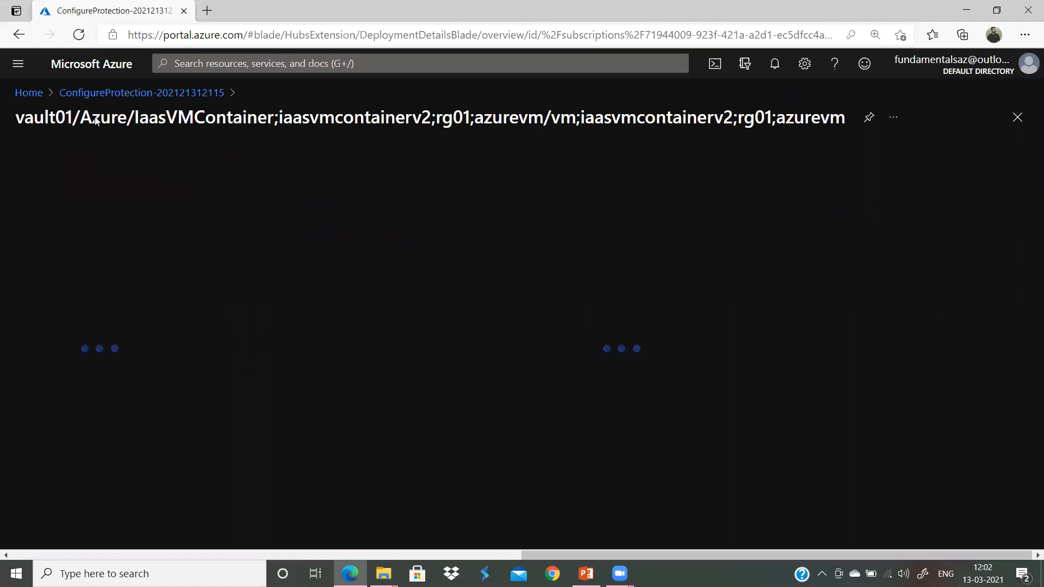
Step: Go from Home to Virtual machines > azurevm and open its Backup status page
click(29, 92)
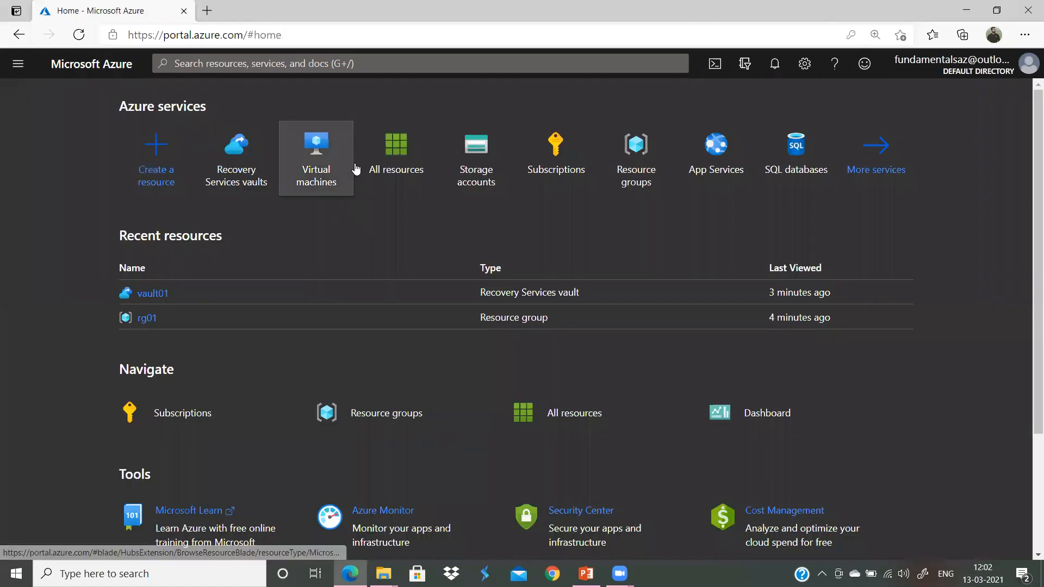
click(331, 141)
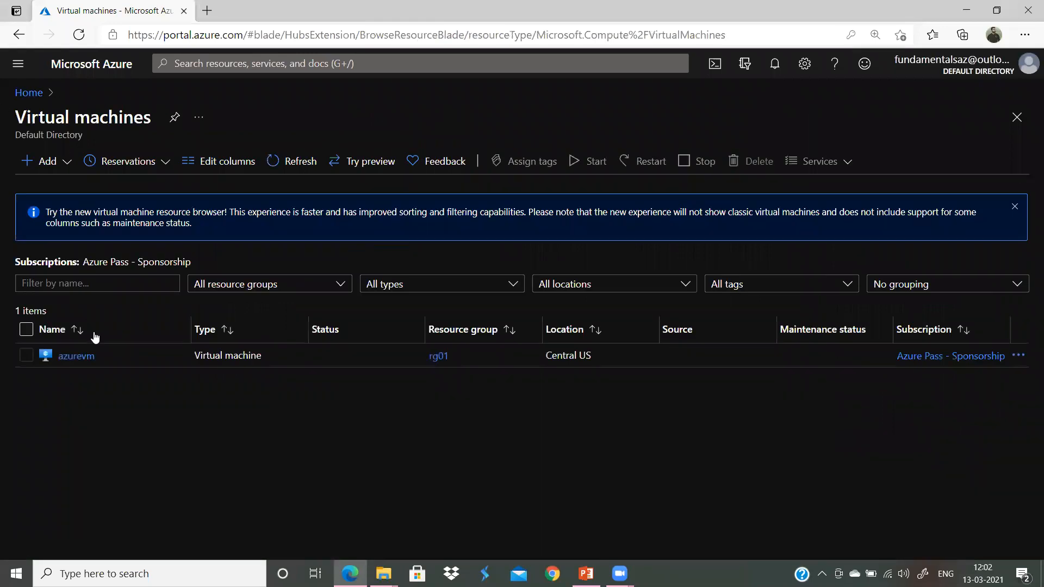
click(77, 356)
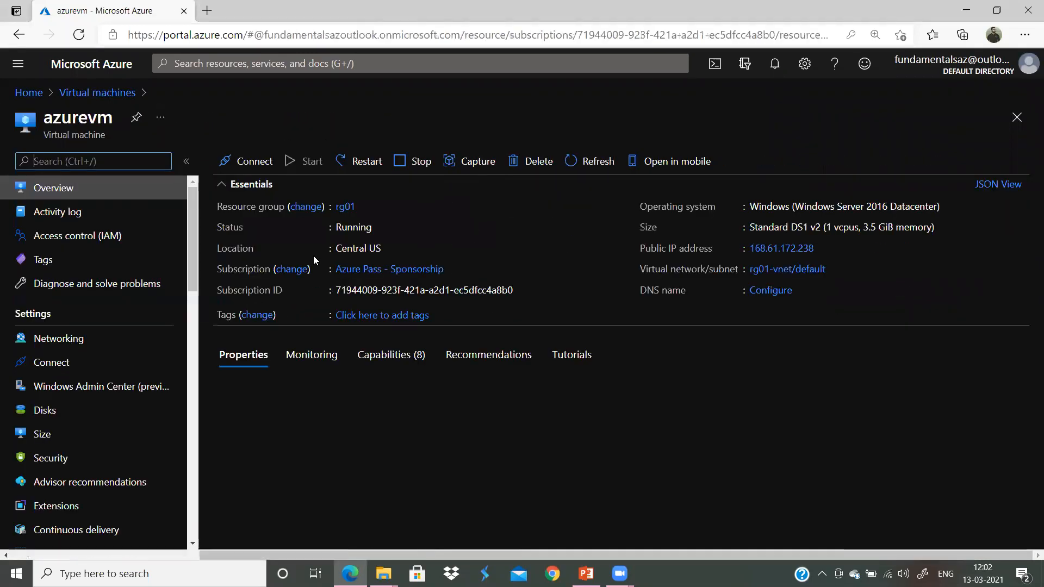
scroll(161, 319, down, 3)
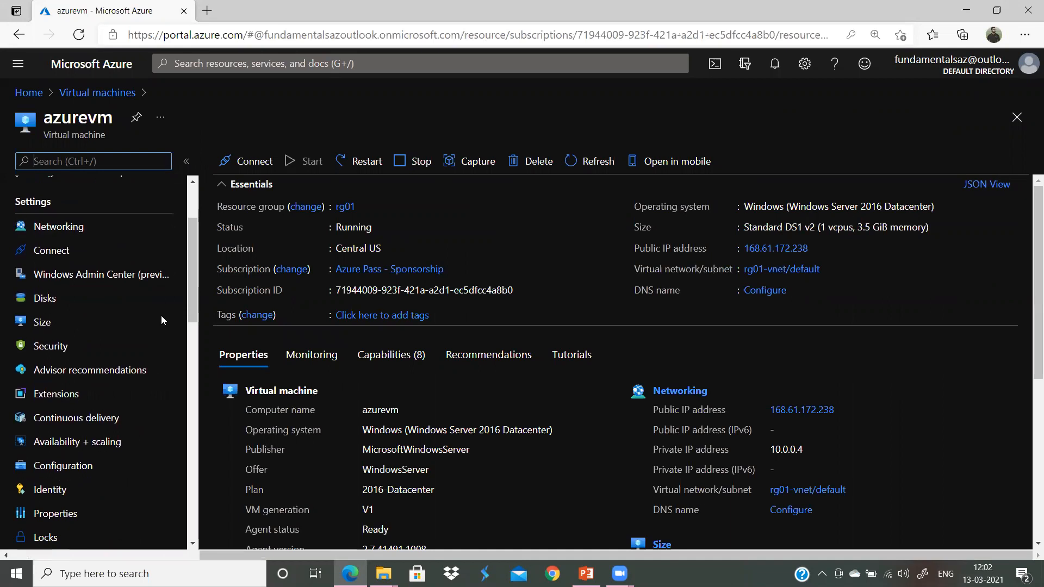
scroll(161, 316, down, 6)
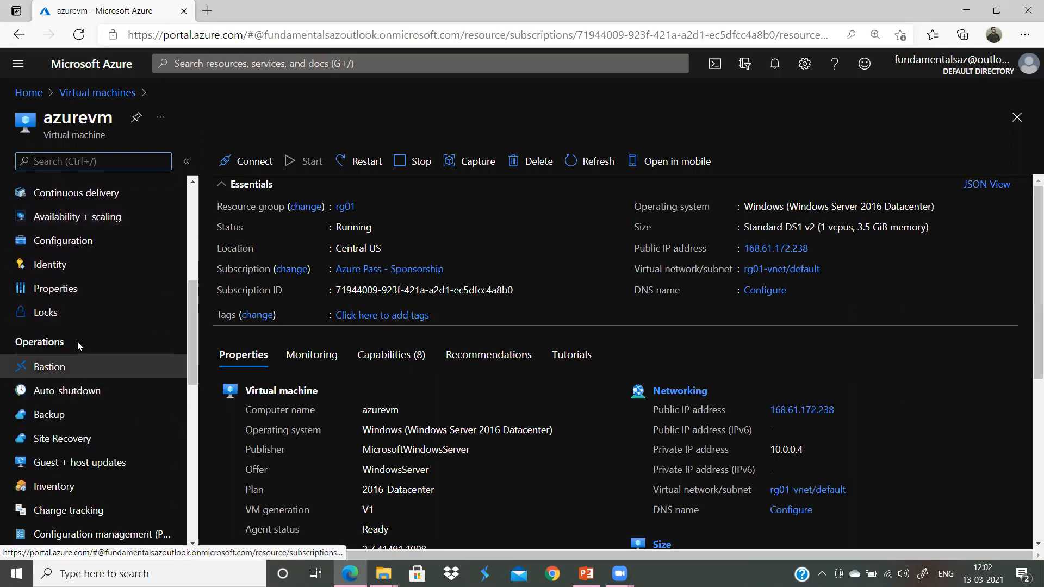
click(54, 419)
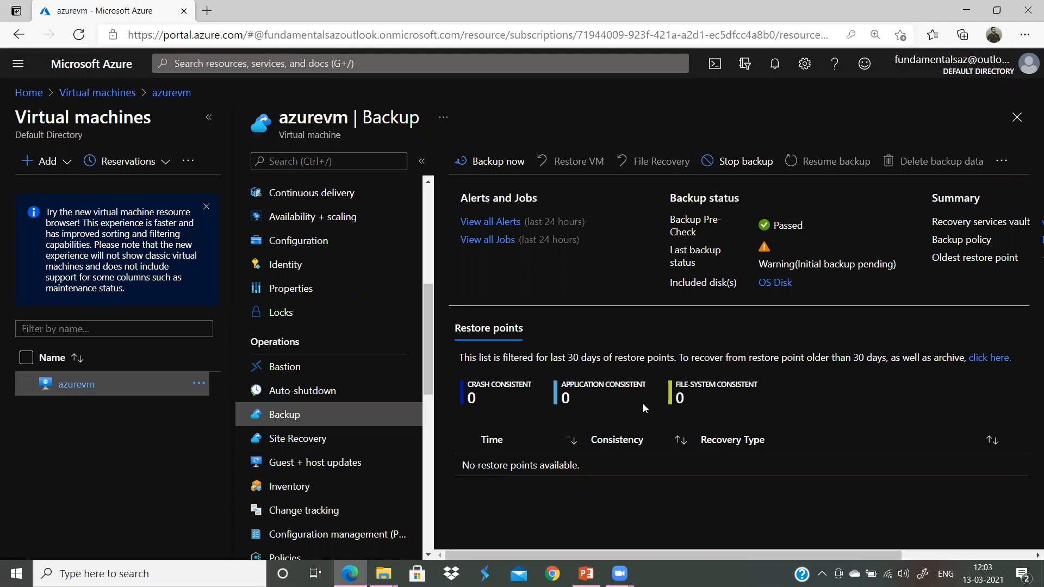
click(499, 240)
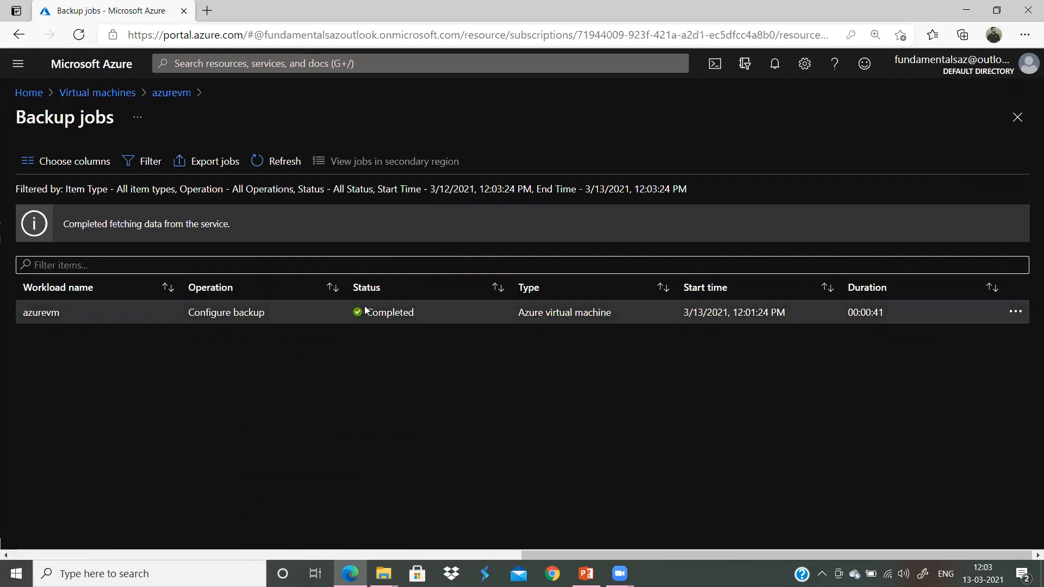
click(279, 161)
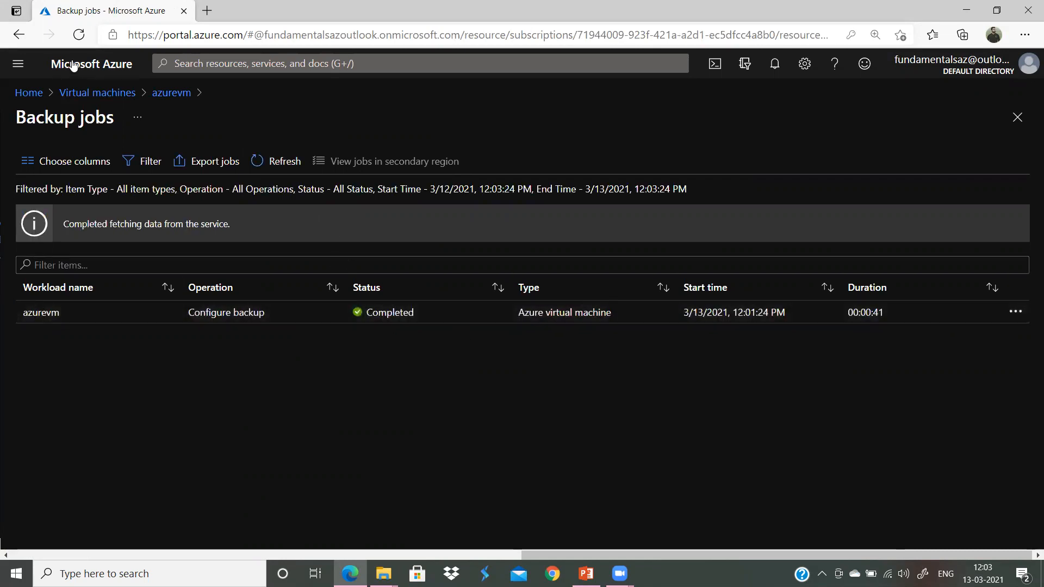
click(173, 93)
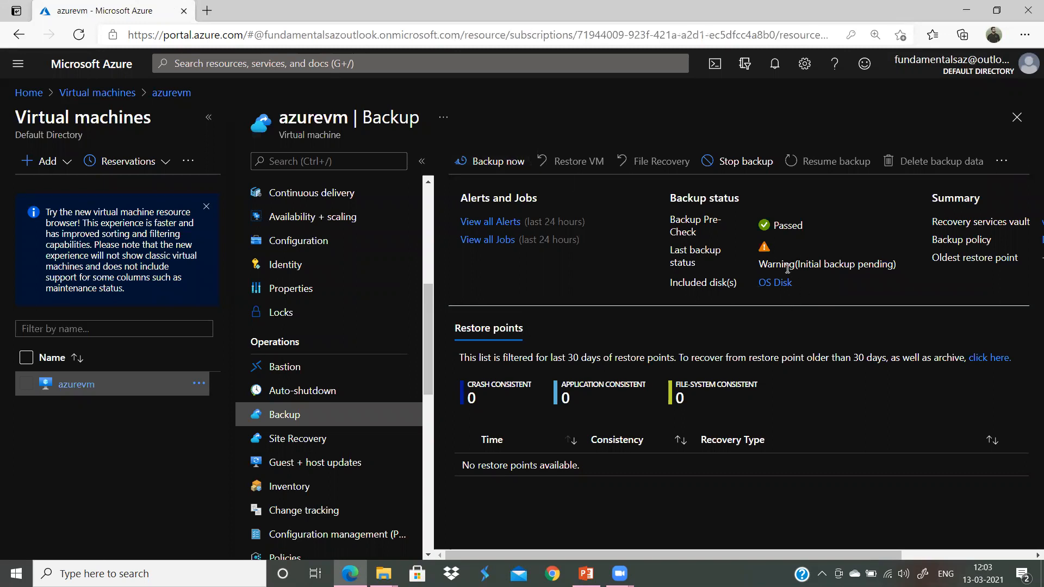
Step: Run Backup now for azurevm, retaining the backup until 04/12/2021
click(464, 161)
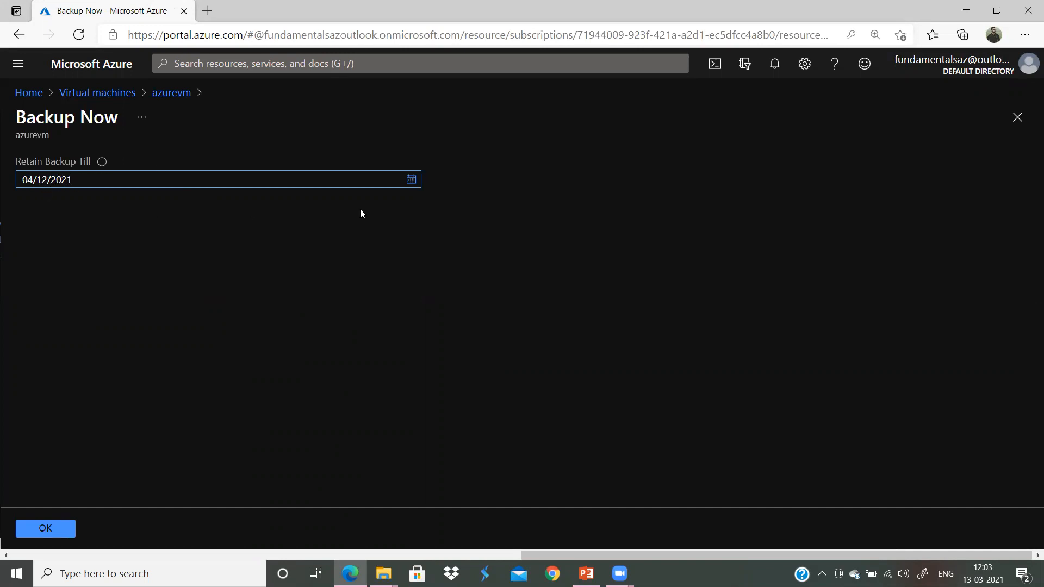
click(59, 529)
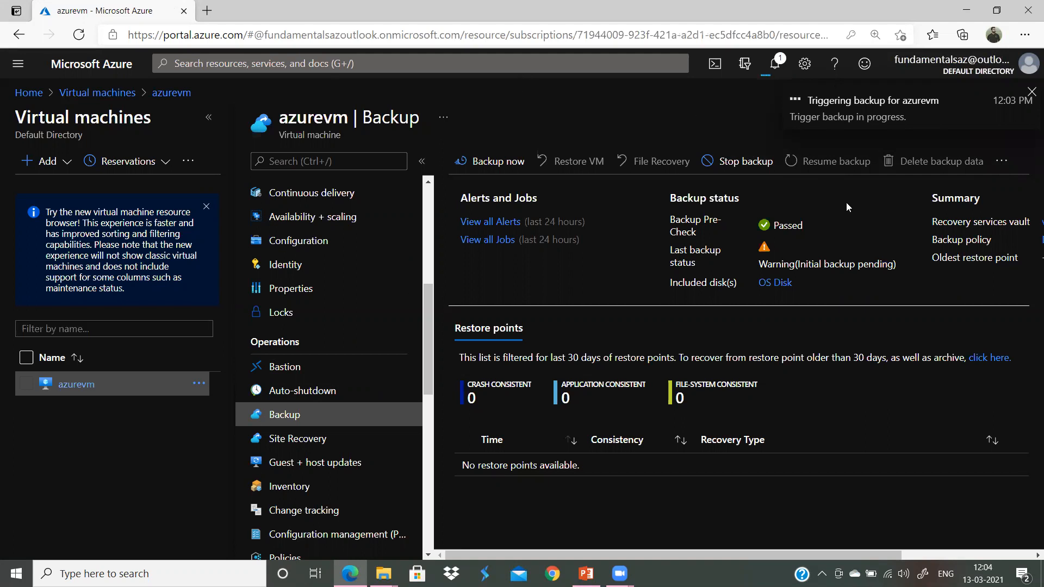
click(785, 67)
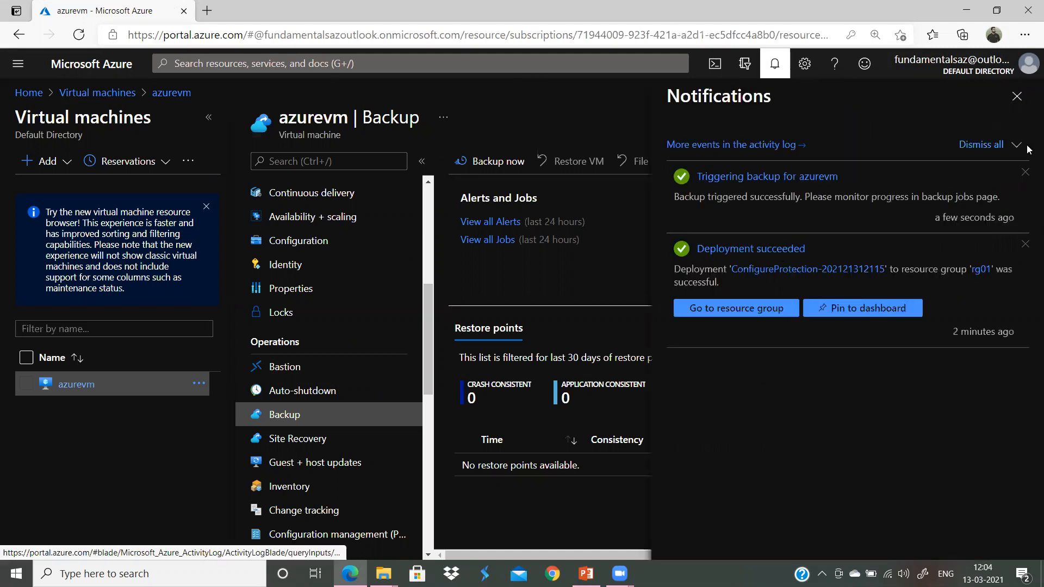
click(1017, 96)
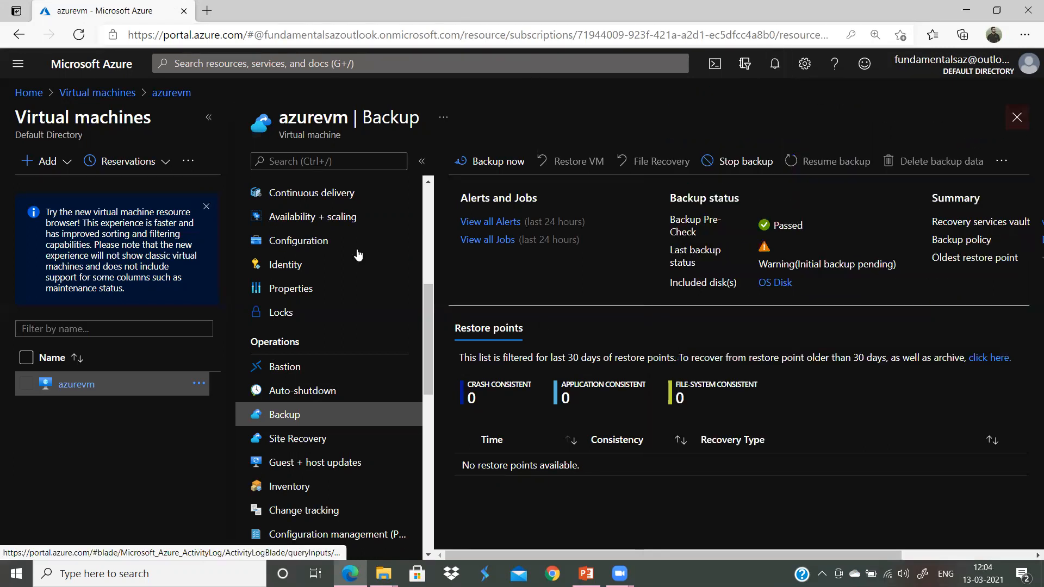
click(490, 240)
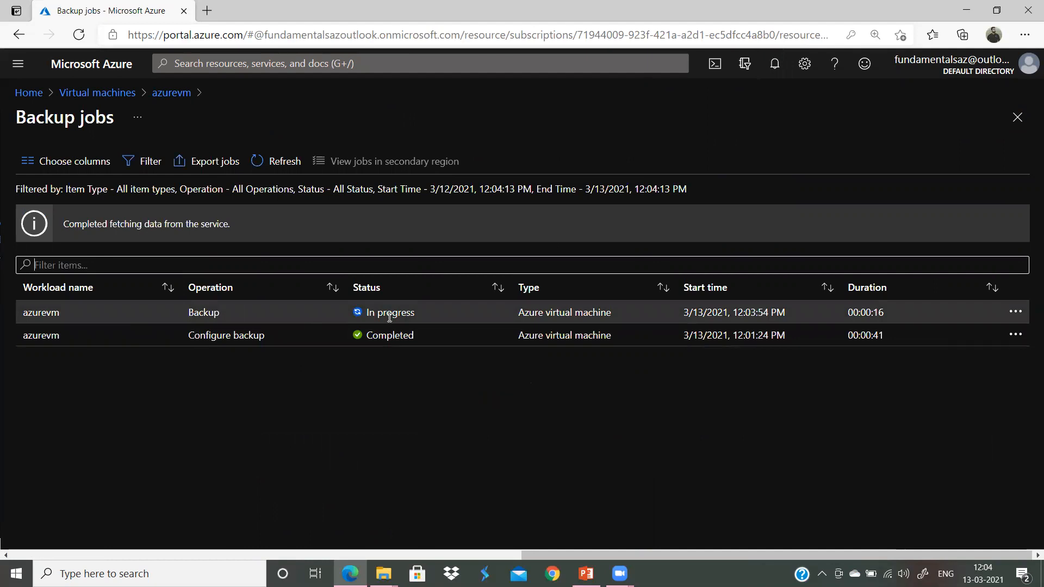
click(275, 160)
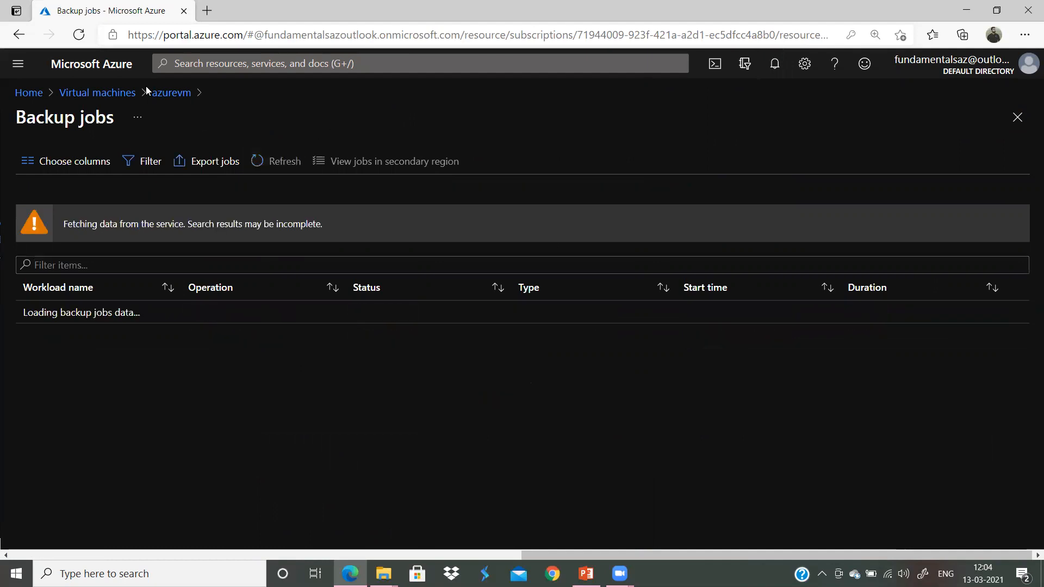
click(172, 94)
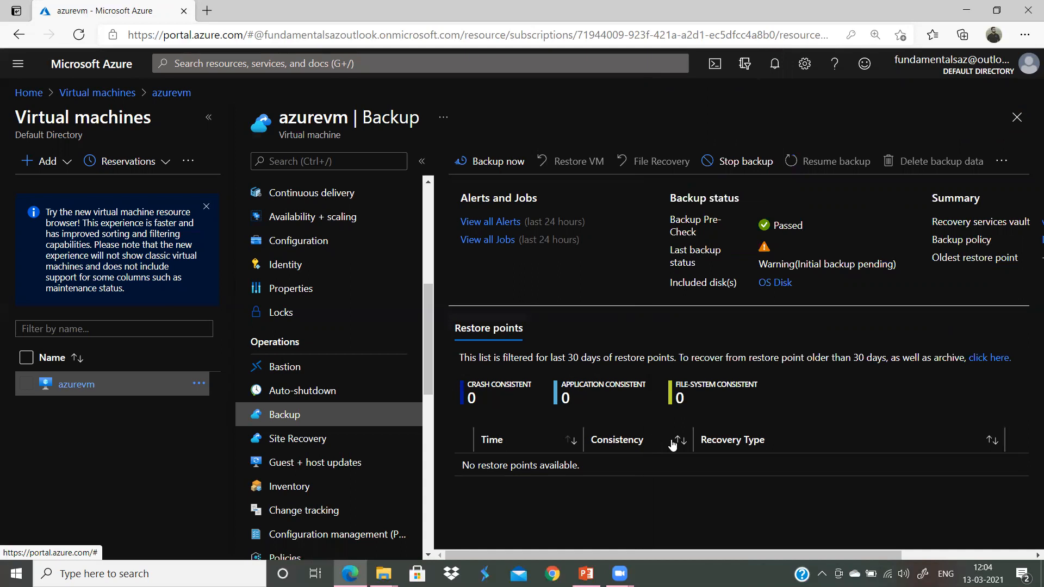
key(ctrl+plus)
key(ctrl+plus)
key(ctrl+plus)
key(ctrl+plus)
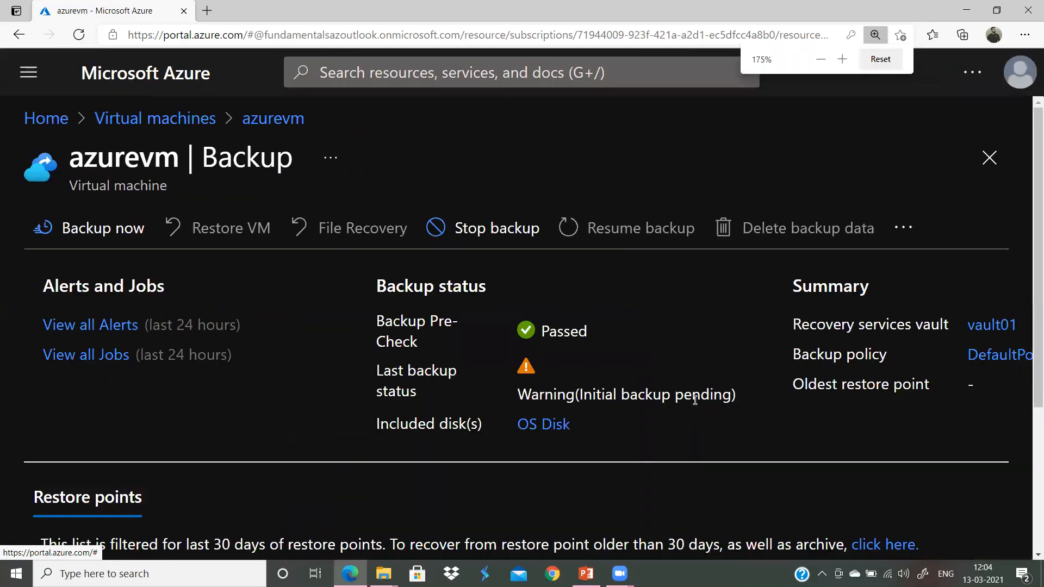
scroll(695, 400, down, 4)
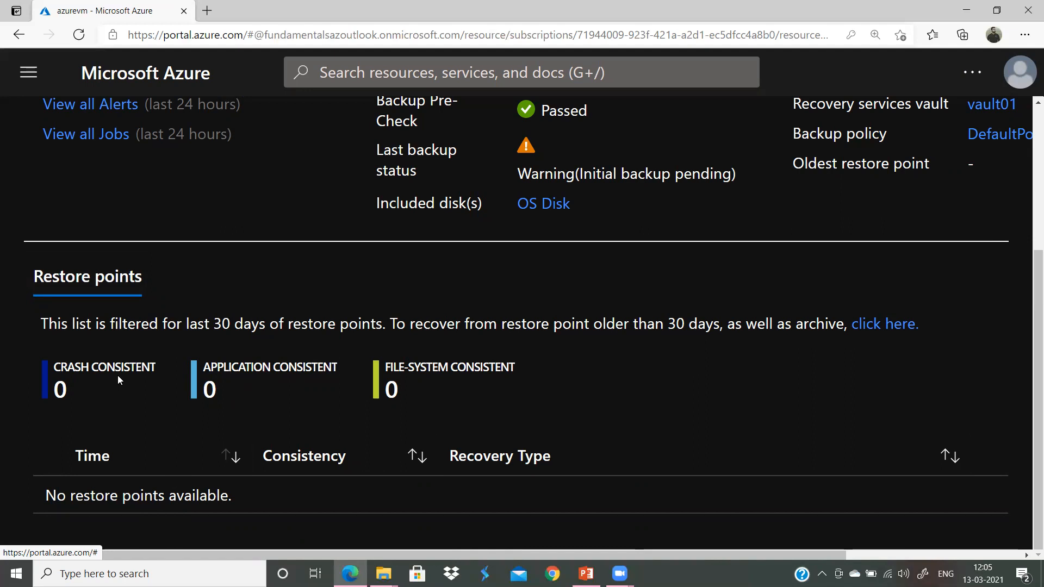
scroll(119, 376, up, 3)
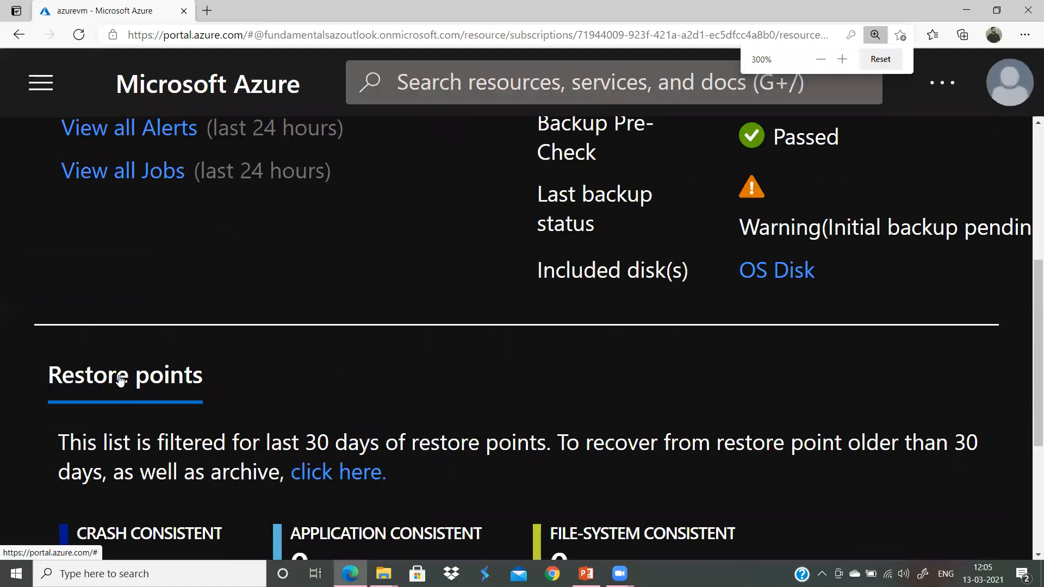
scroll(121, 376, down, 3)
scroll(121, 376, down, 2)
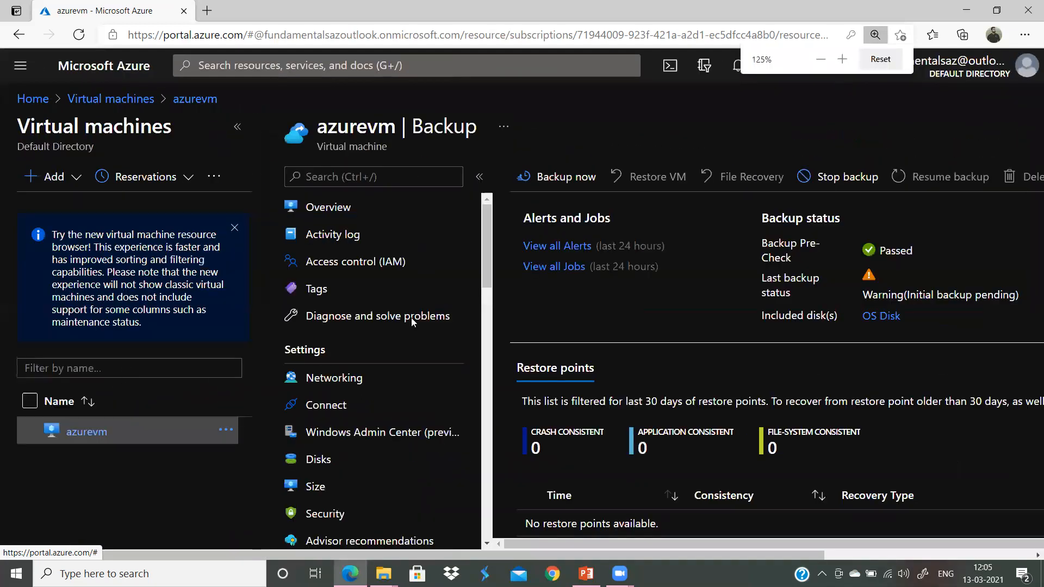
scroll(819, 309, down, 1)
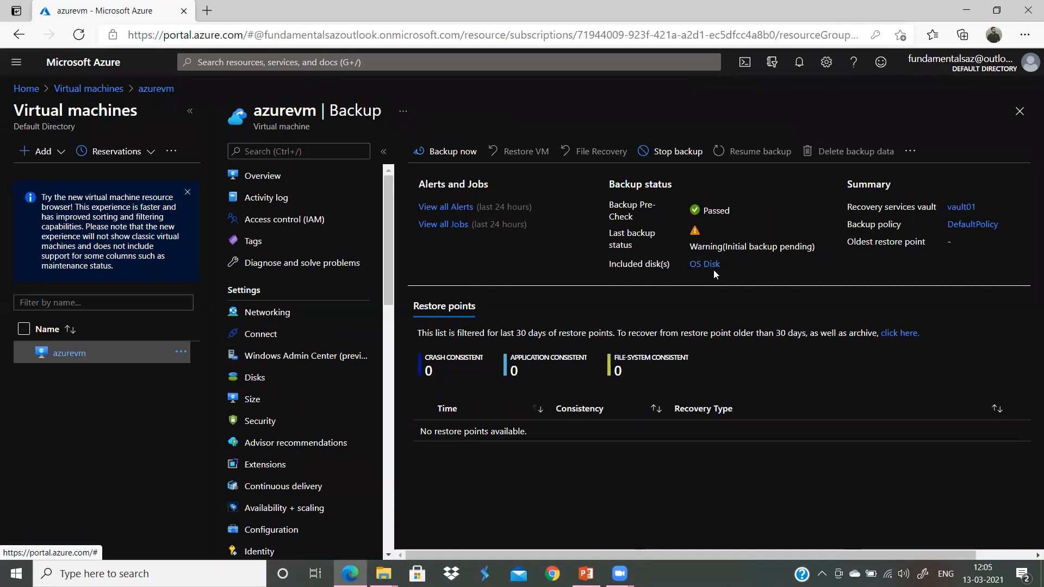
Step: Review azurevm's backup alerts and backup jobs, returning to its Backup page after each
click(454, 208)
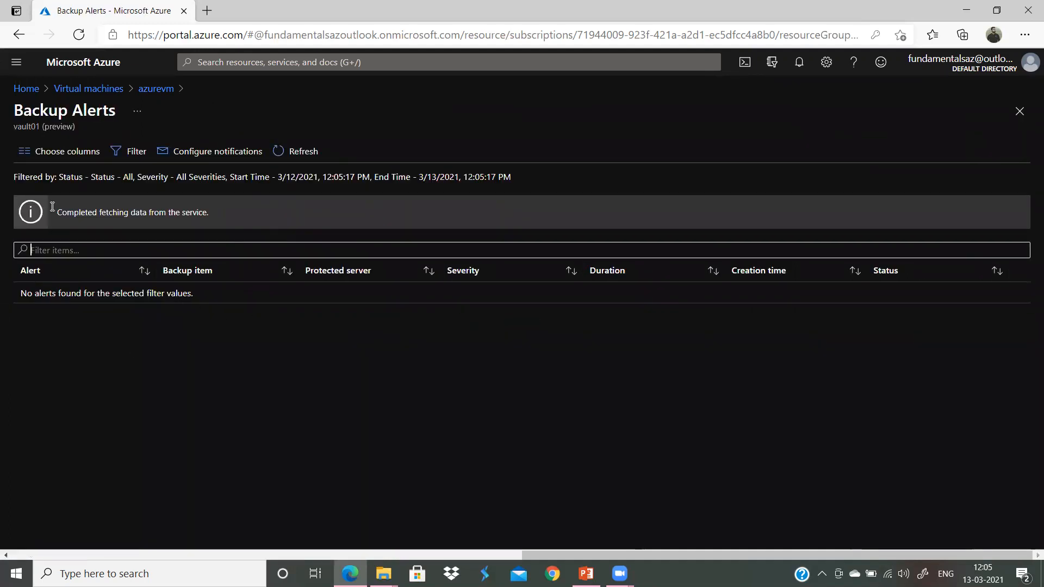
click(165, 91)
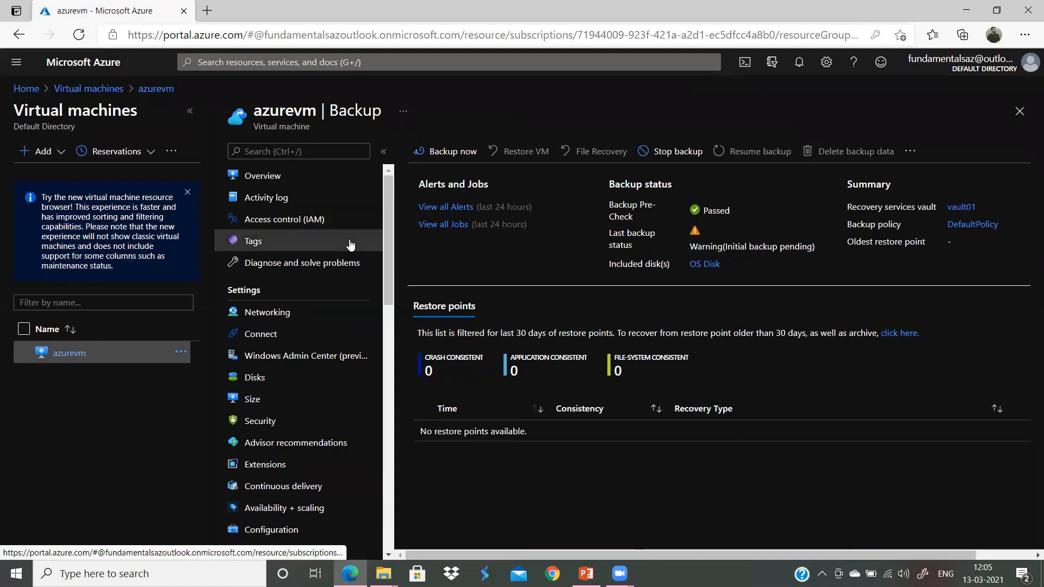
click(459, 224)
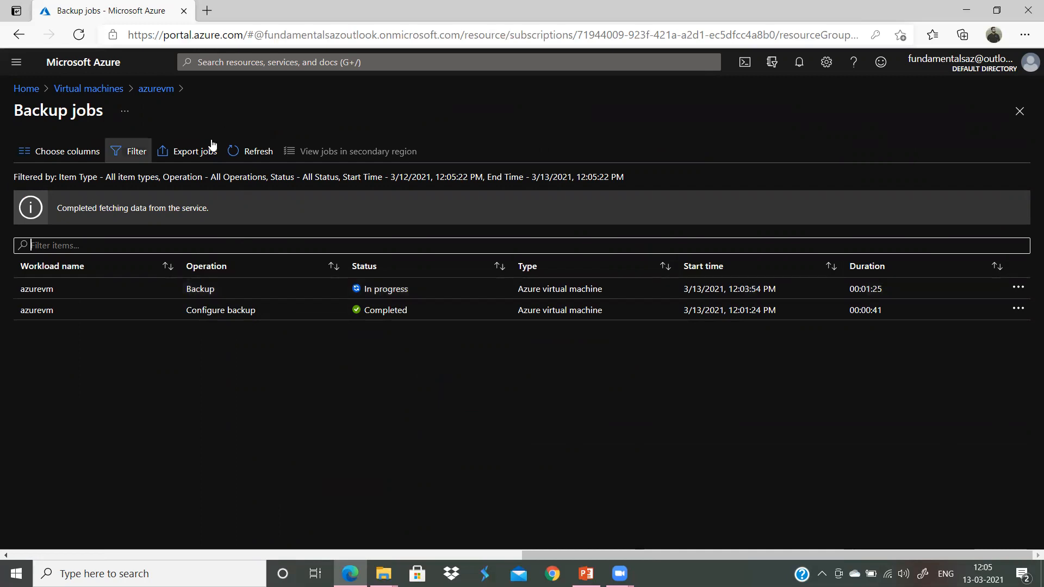
click(173, 90)
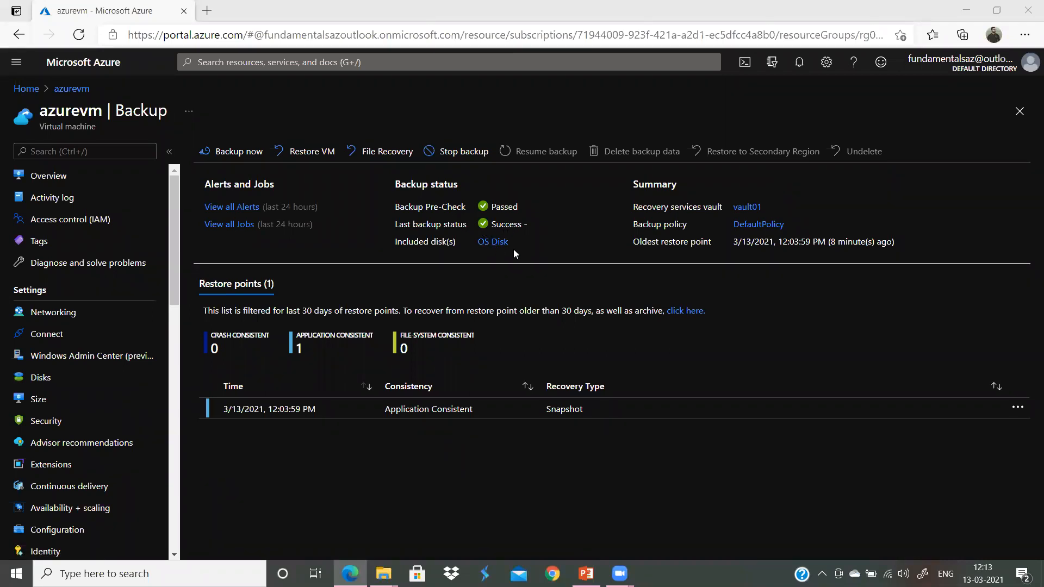
click(242, 226)
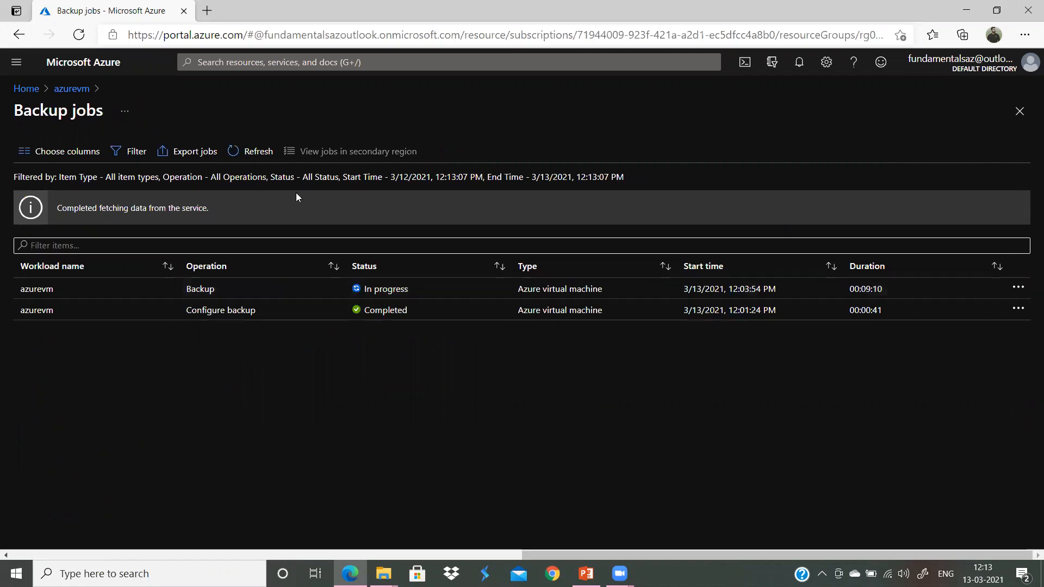
click(254, 152)
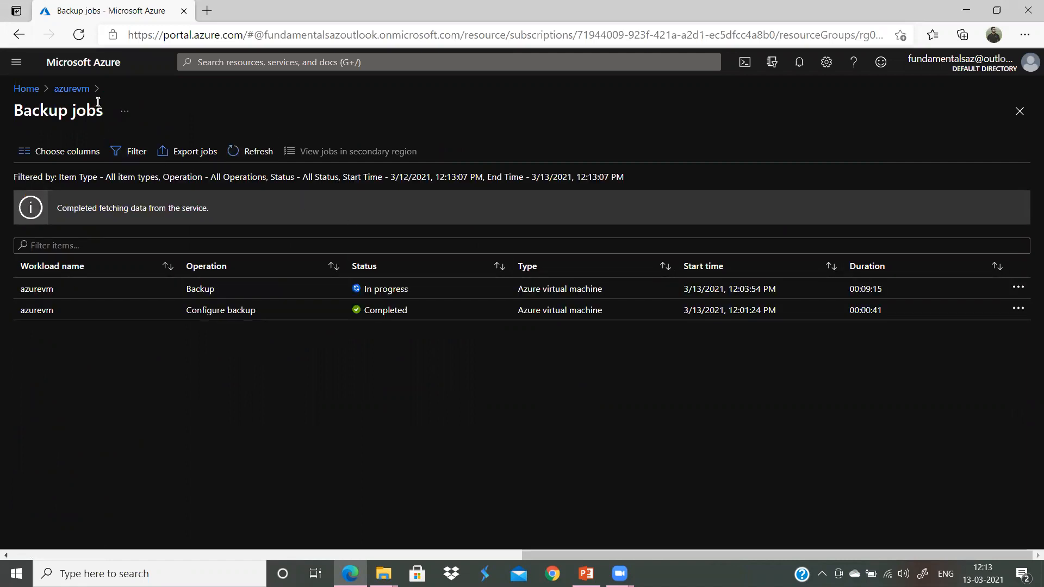
click(72, 89)
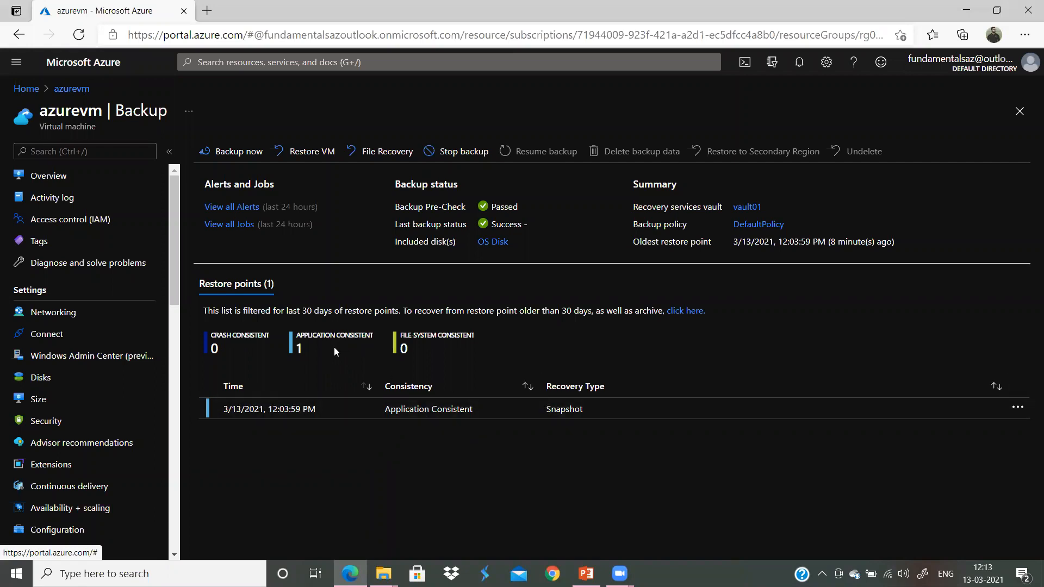
key(ctrl+plus)
key(ctrl+plus)
key(ctrl+plus)
scroll(716, 437, down, 2)
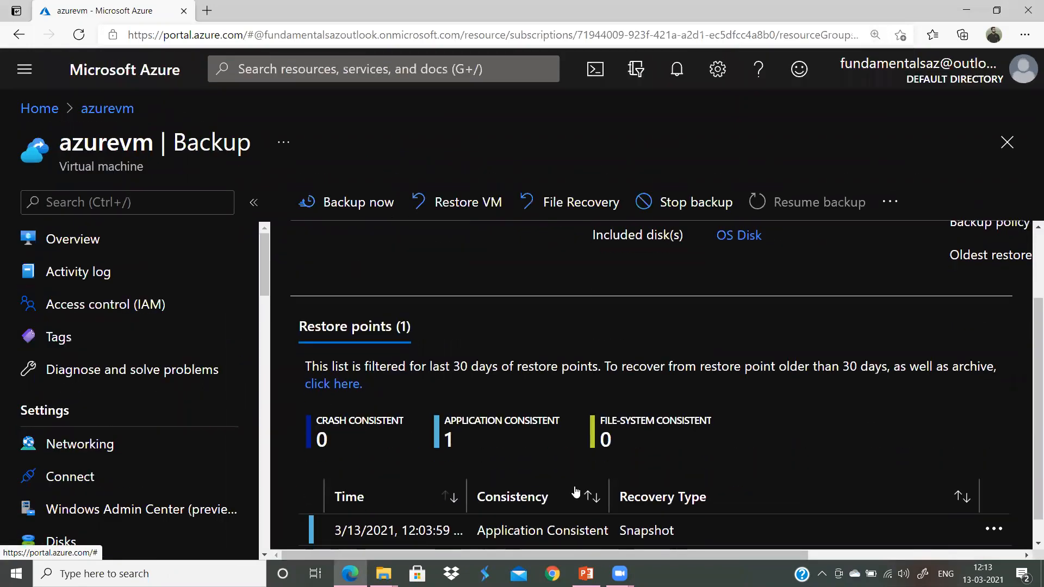
scroll(576, 492, down, 1)
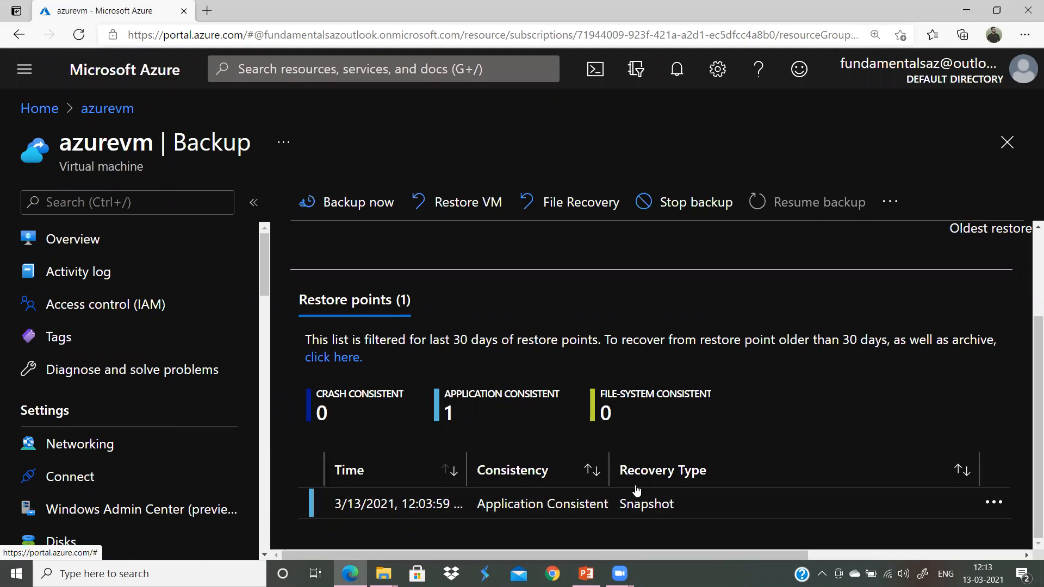
key(ctrl+minus)
key(ctrl+minus)
key(ctrl+minus)
key(ctrl+minus)
key(ctrl+plus)
key(ctrl+plus)
key(ctrl+plus)
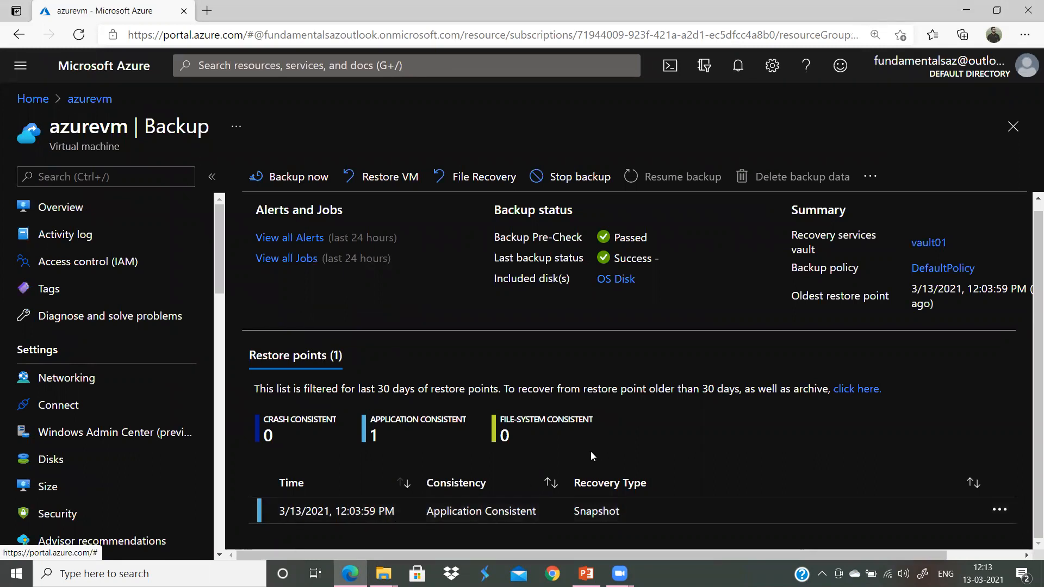
key(ctrl+minus)
key(ctrl+minus)
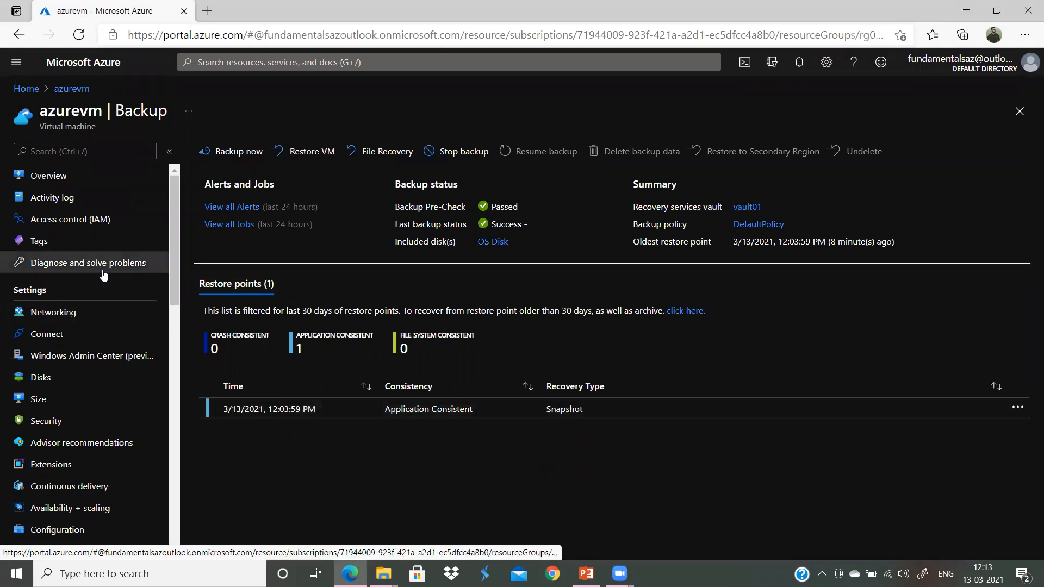
Step: Stop azurevm from its Overview page, confirm with OK, and watch the stopping notification
click(52, 175)
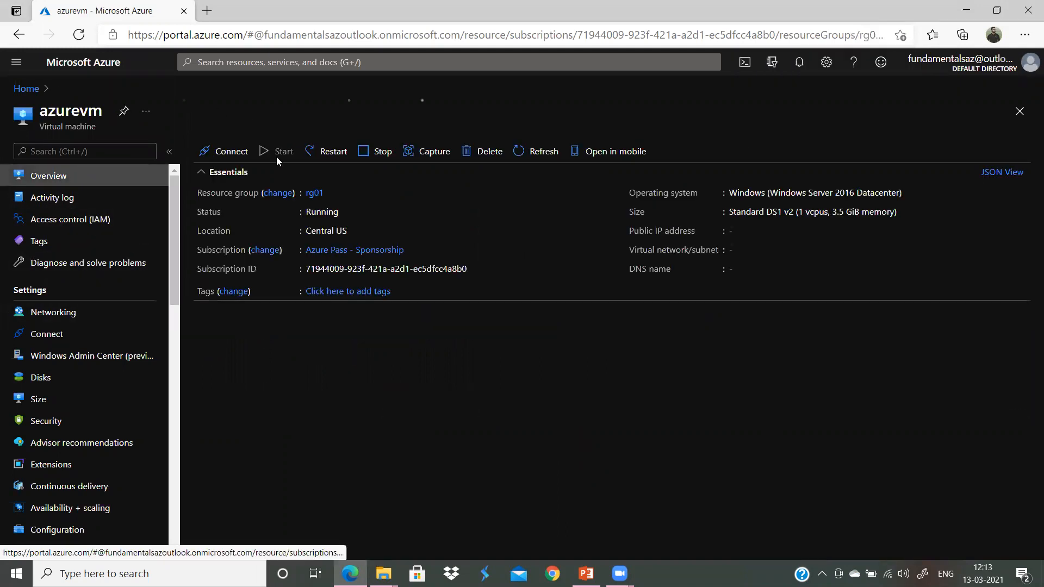
click(379, 153)
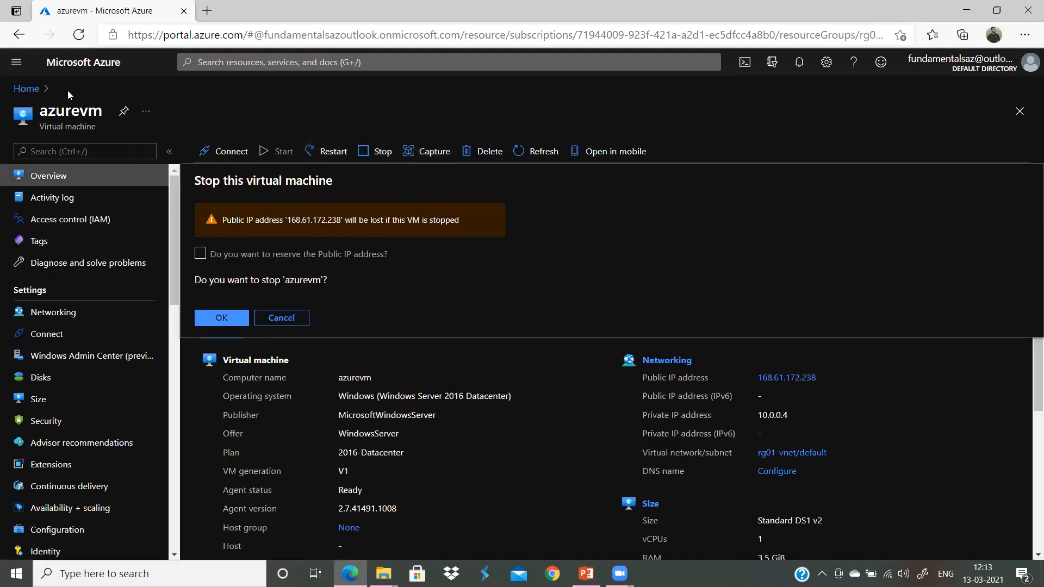
double_click(83, 112)
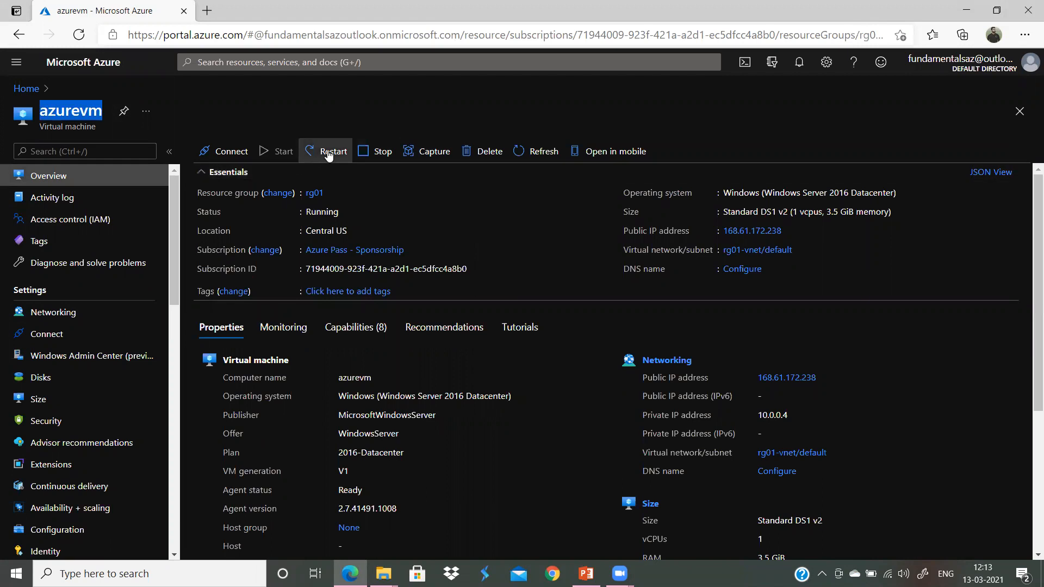
click(377, 151)
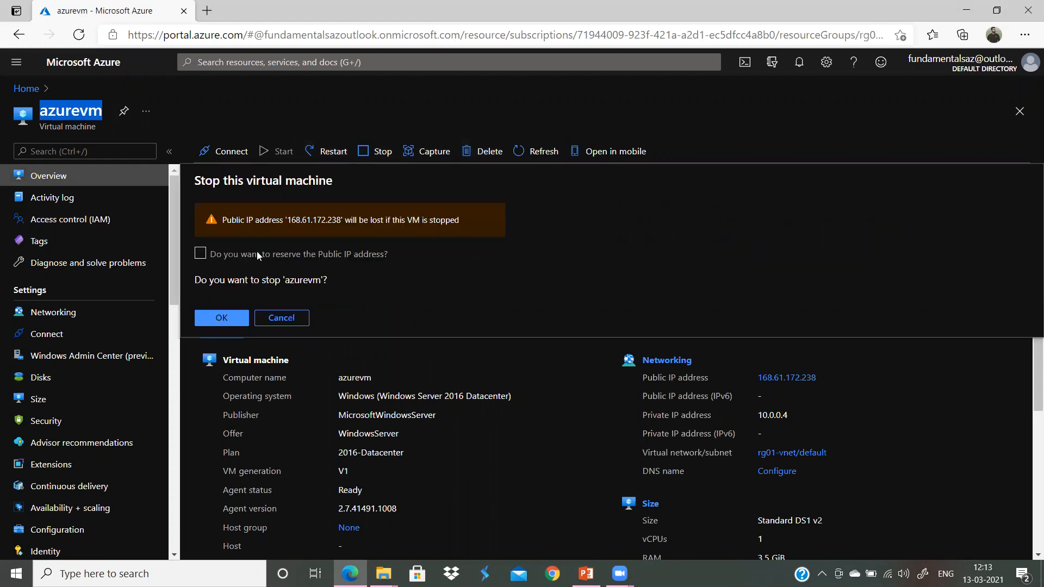
click(222, 319)
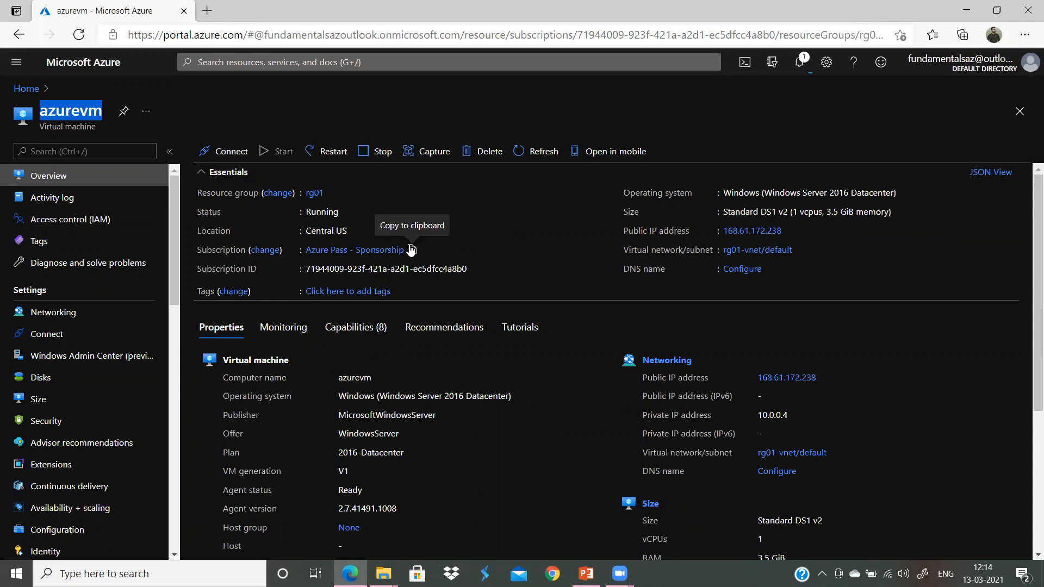
click(798, 62)
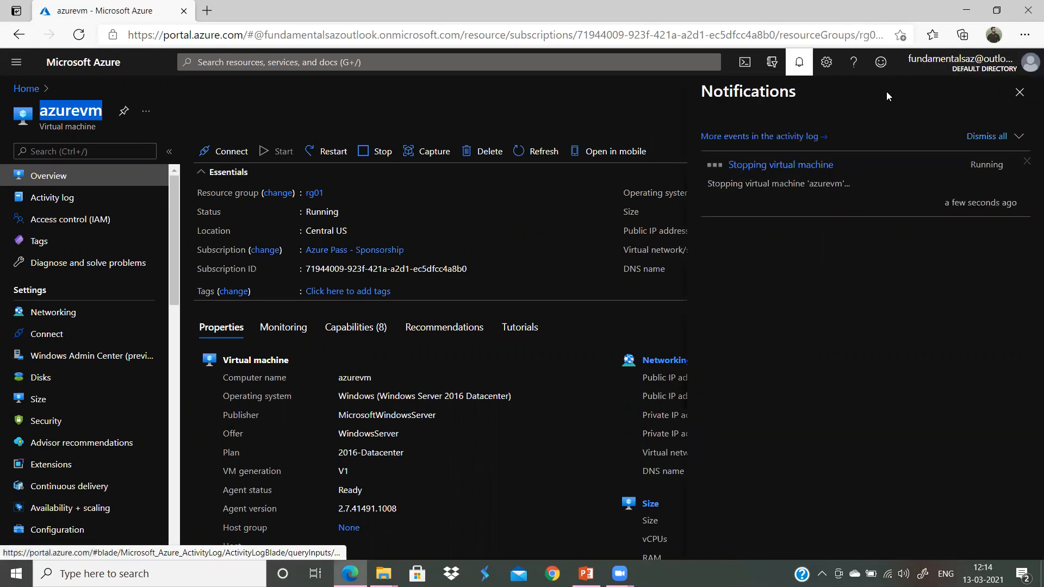
click(526, 98)
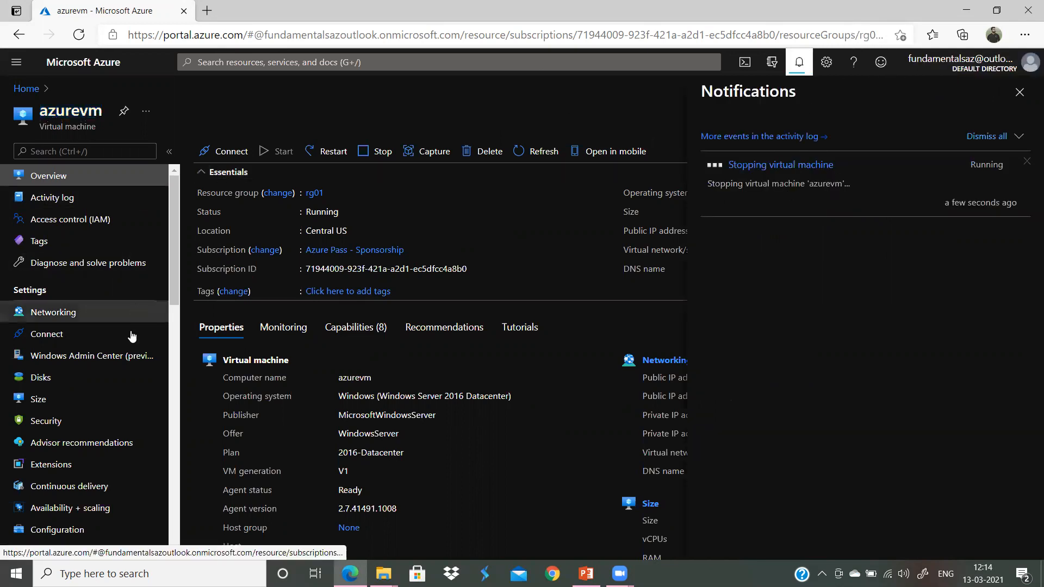
scroll(131, 336, down, 5)
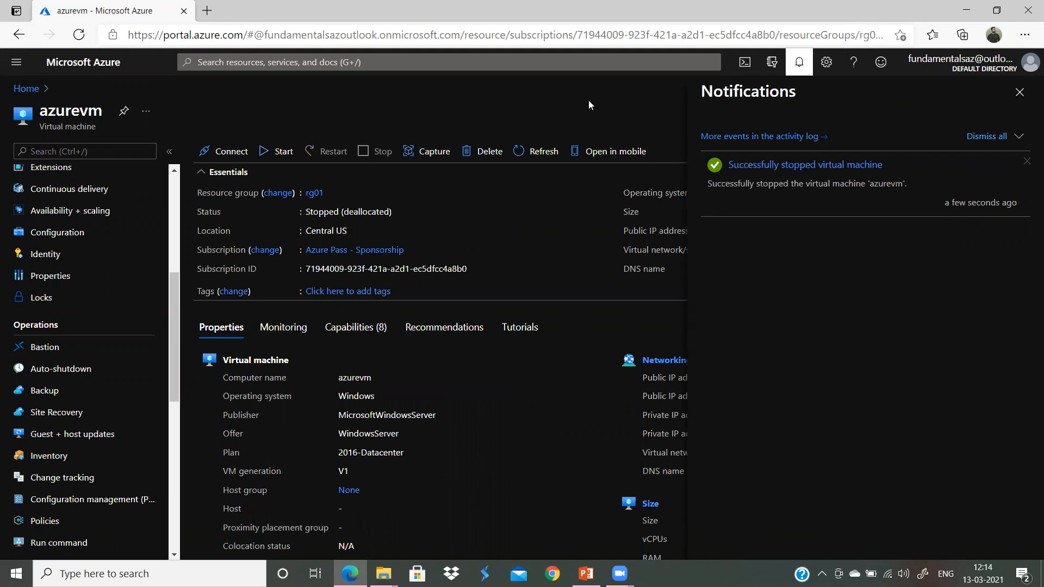
Step: Close the Notifications panel and reopen azurevm's Backup page under Operations
click(1019, 92)
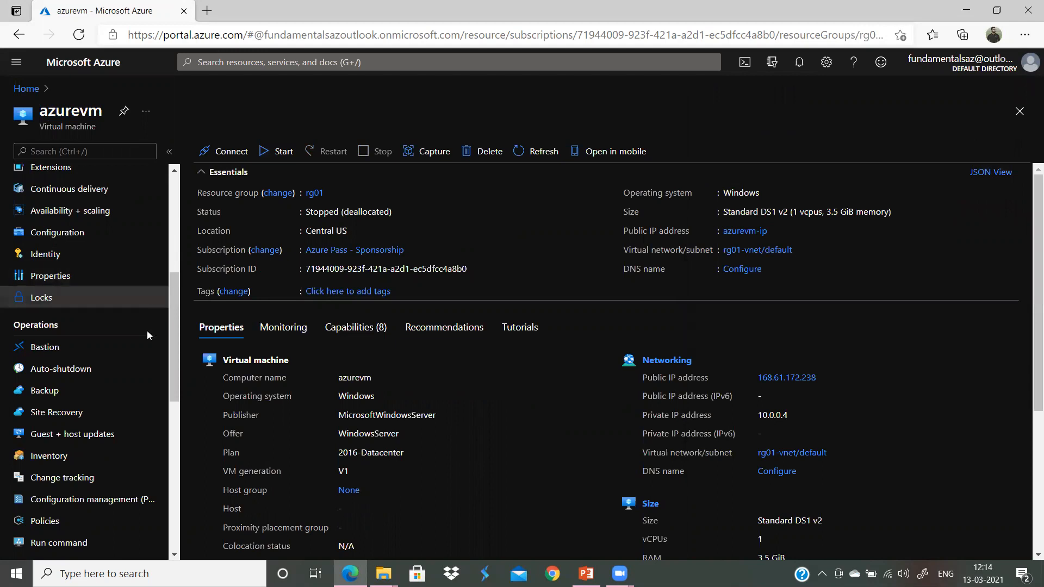
scroll(116, 359, down, 1)
scroll(116, 373, down, 5)
scroll(82, 375, up, 10)
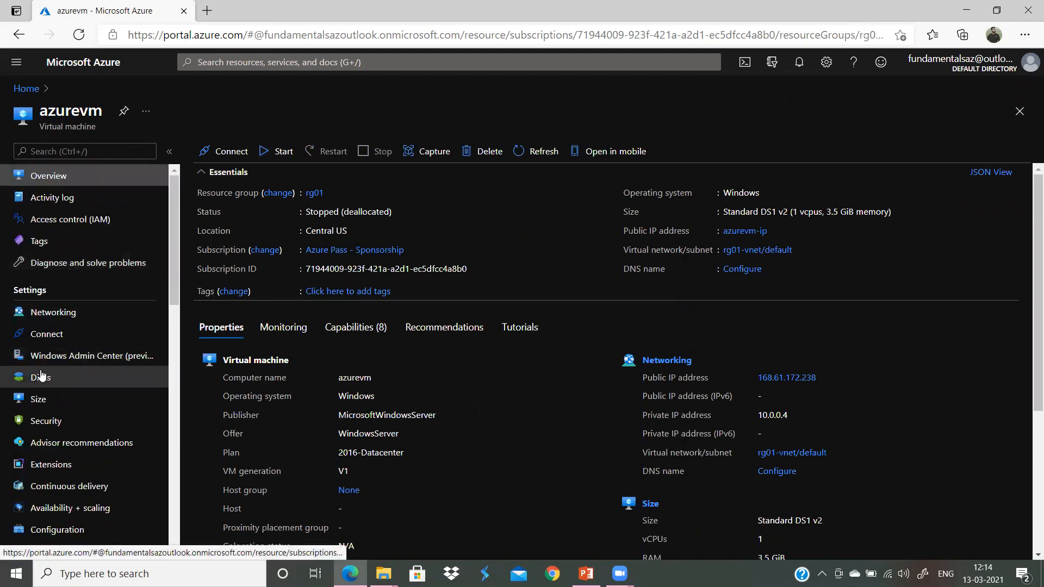
scroll(68, 373, down, 5)
click(57, 390)
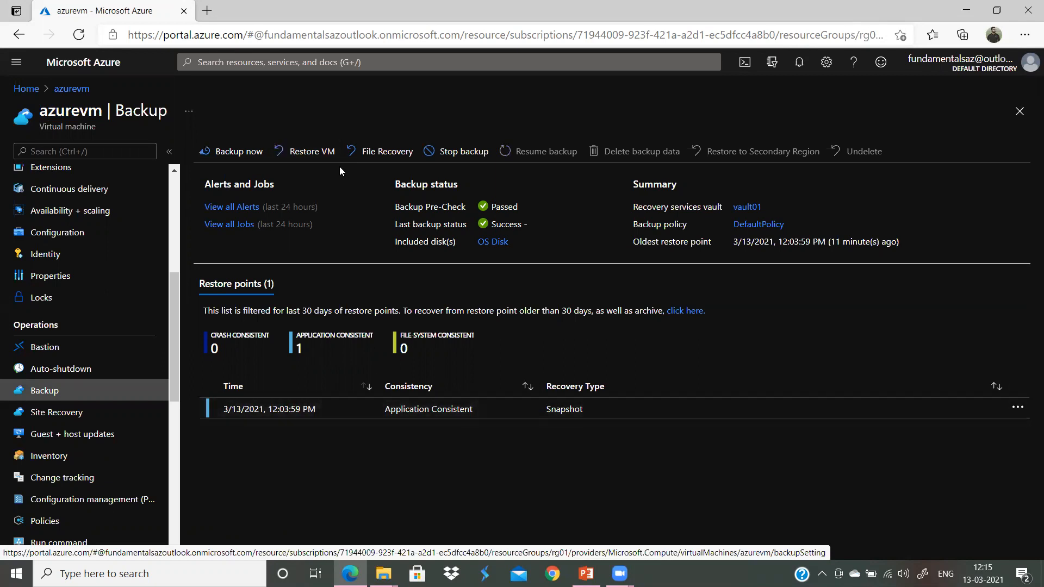
Step: Start Restore VM and select the 3/13/2021, 12:03:59 PM restore point
click(320, 163)
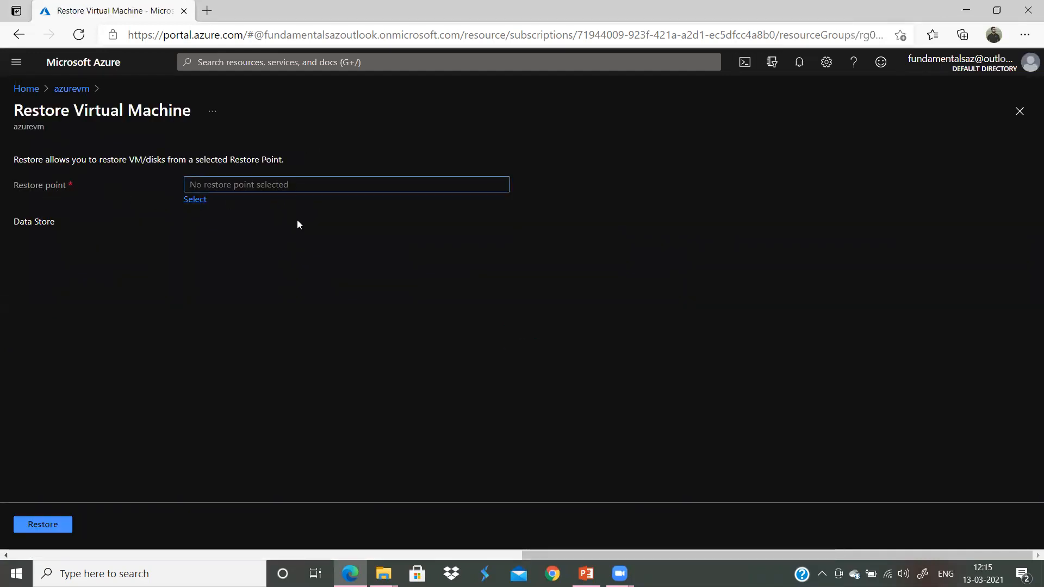
click(195, 201)
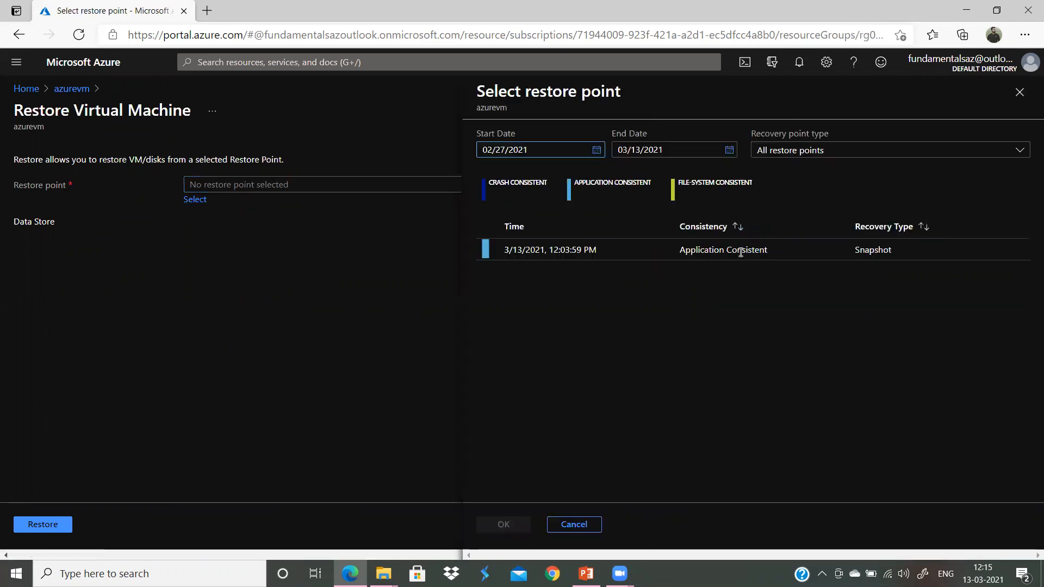
click(600, 254)
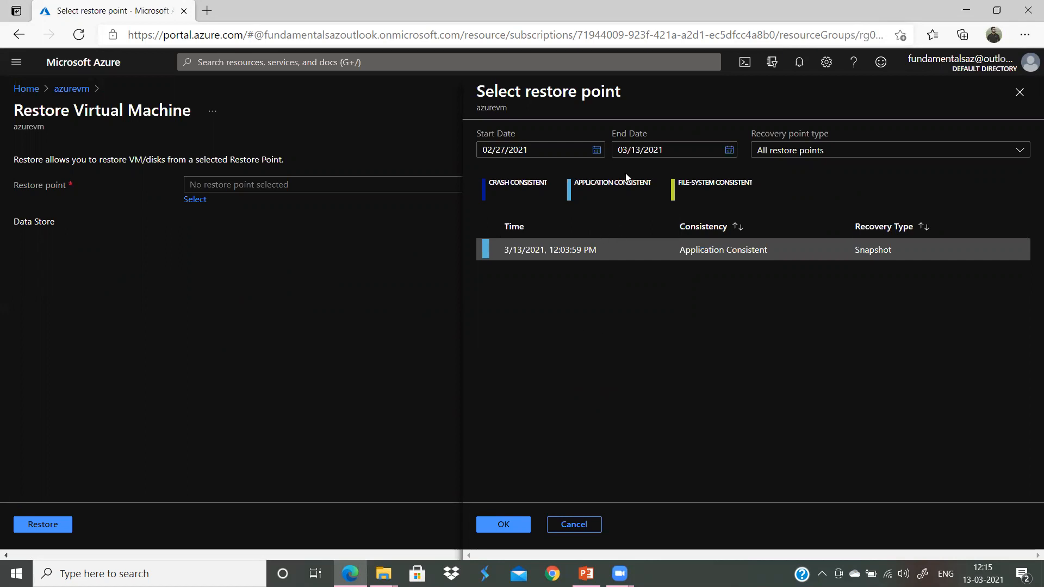
click(509, 526)
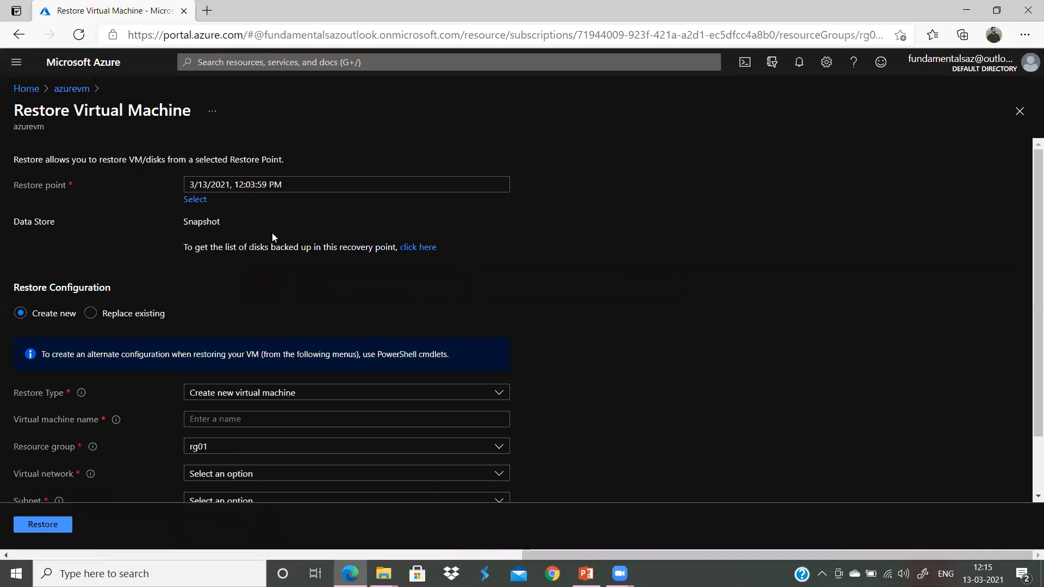
Step: Set Create new virtual machine named recovervm on rg01-vnet with the default subnet
scroll(598, 341, down, 1)
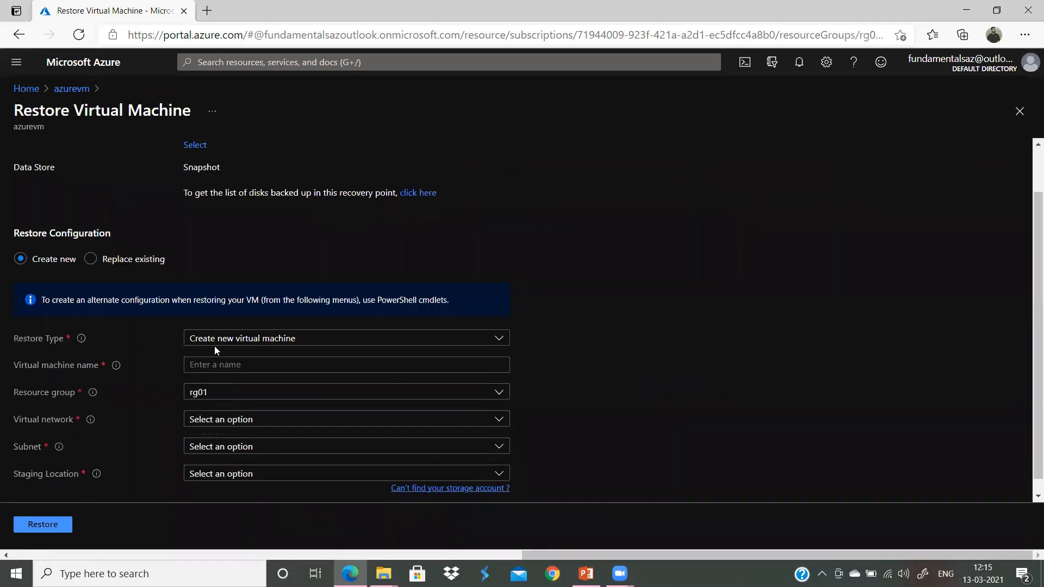
click(271, 339)
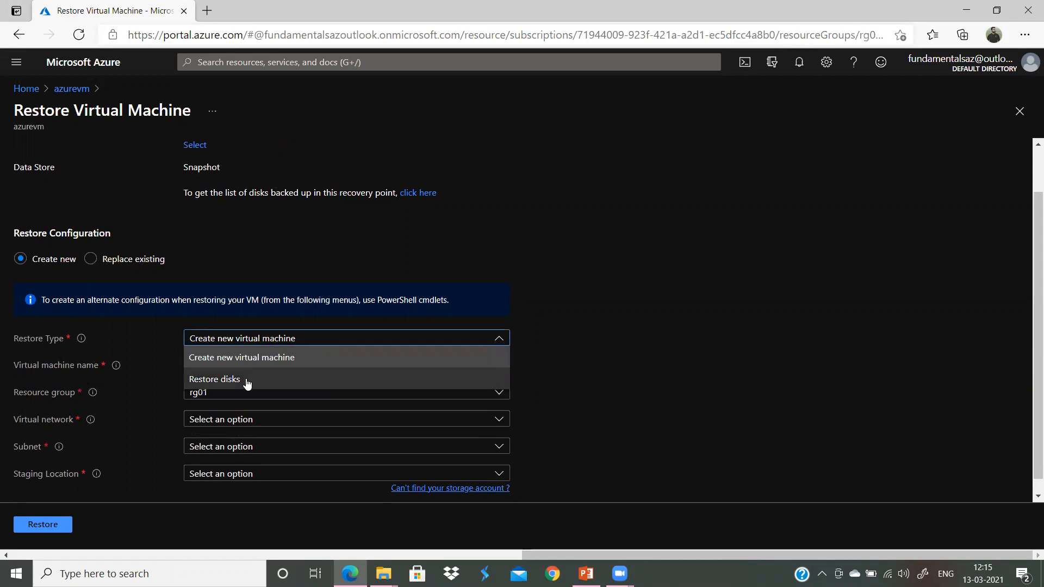
click(266, 357)
click(280, 365)
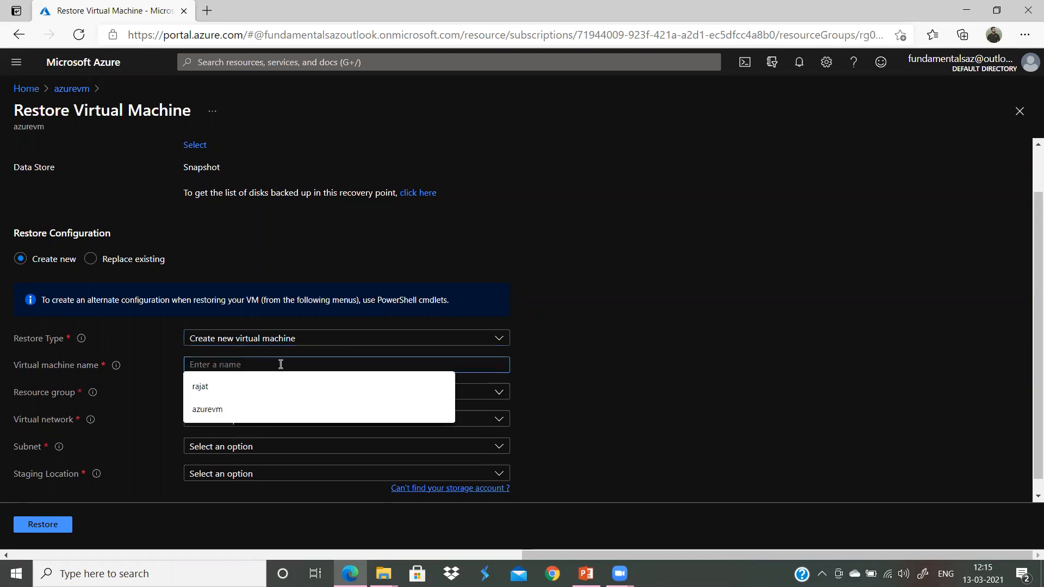
text(recovervm)
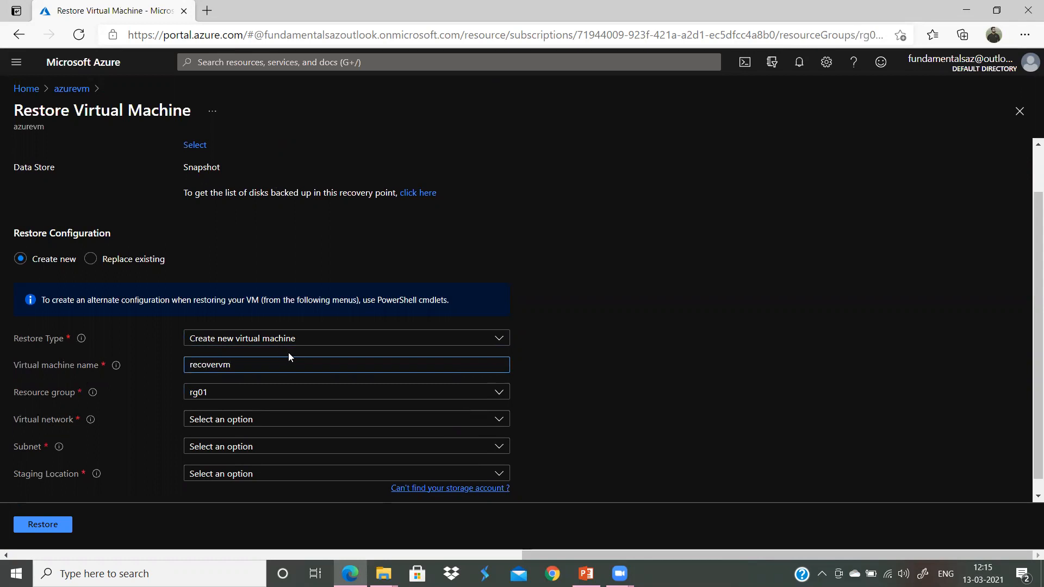
click(543, 369)
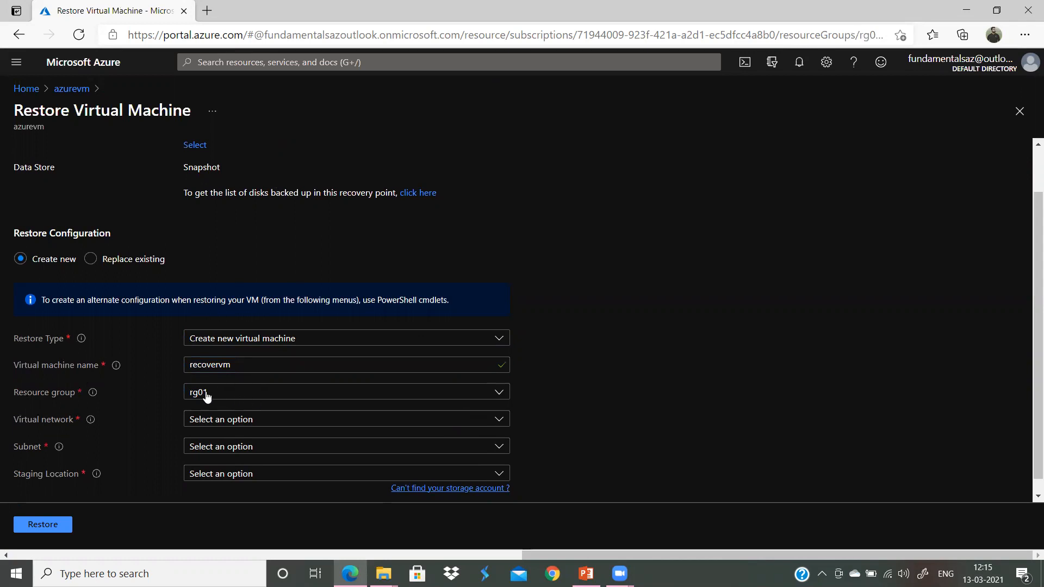
click(251, 426)
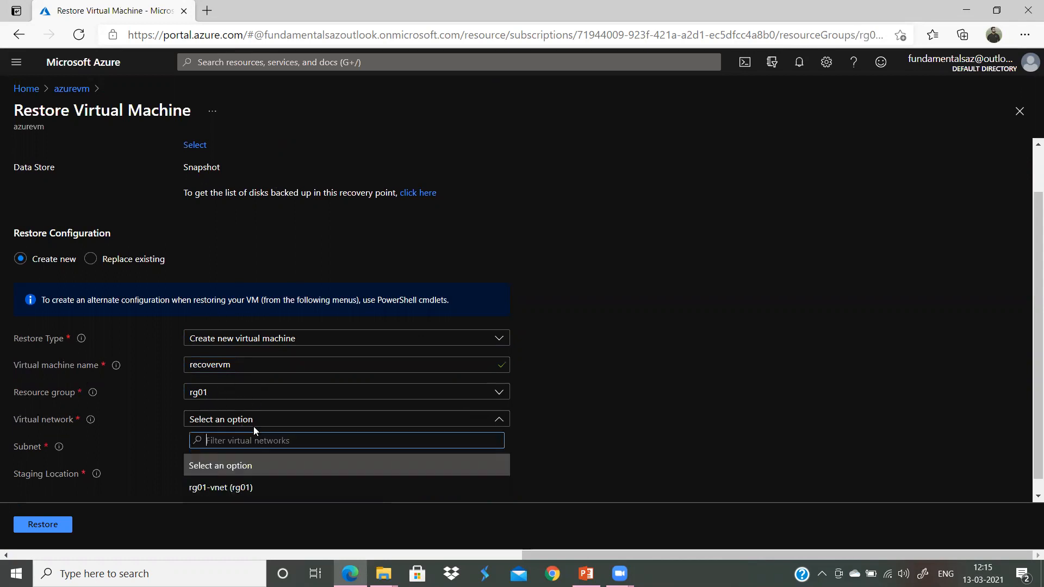
click(246, 492)
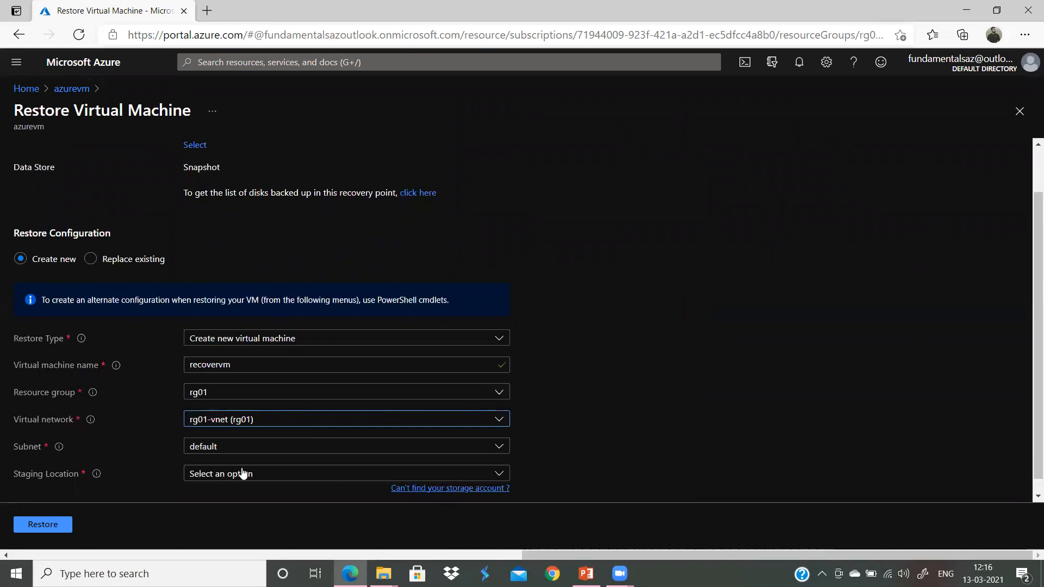
click(220, 453)
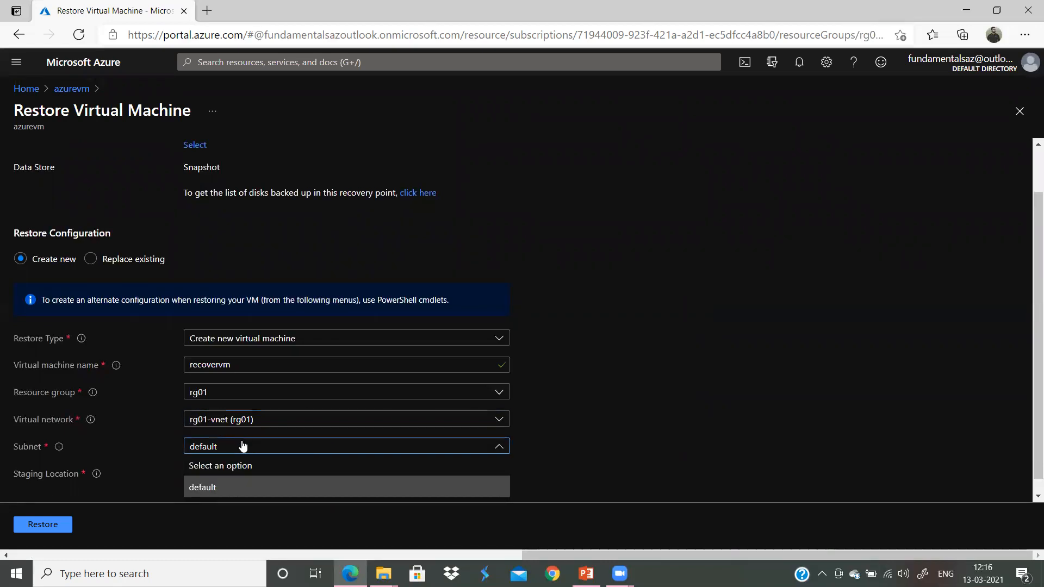
click(217, 490)
Step: Find the Staging Location list empty, look for storage-account help, and reload the portal
click(273, 479)
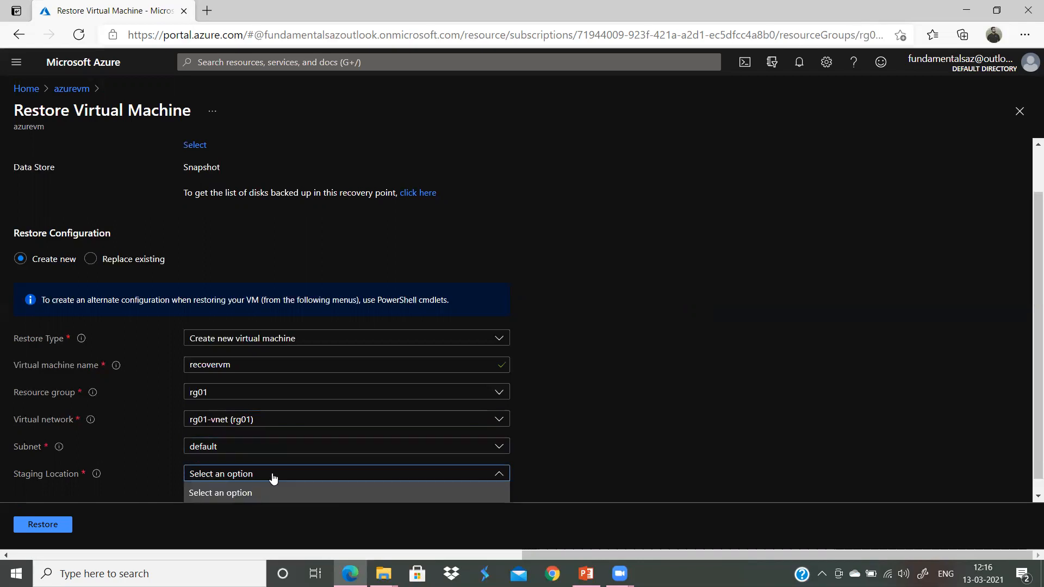
click(523, 502)
scroll(619, 450, down, 1)
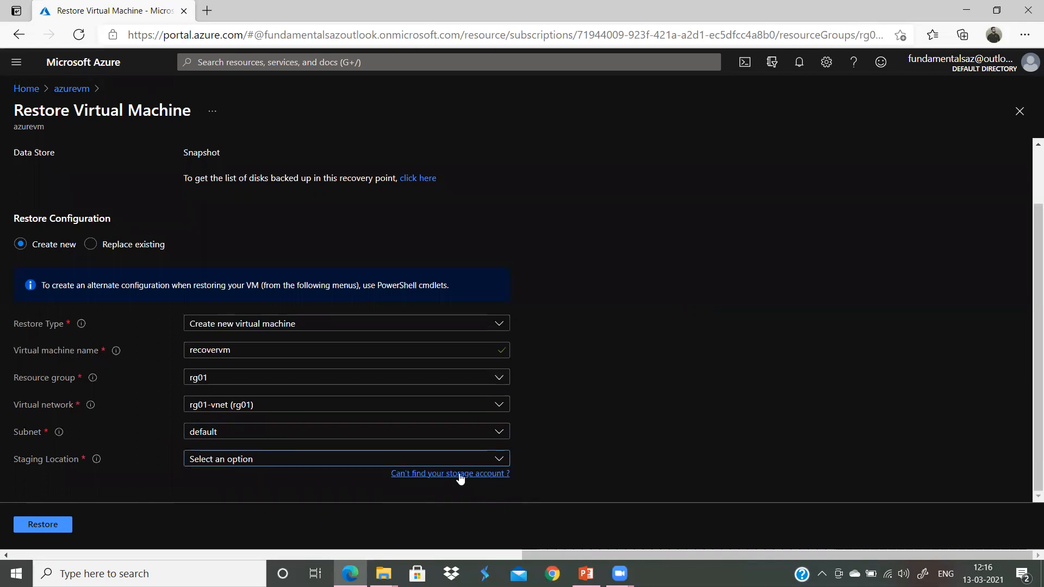
click(57, 524)
click(332, 458)
click(387, 484)
click(449, 473)
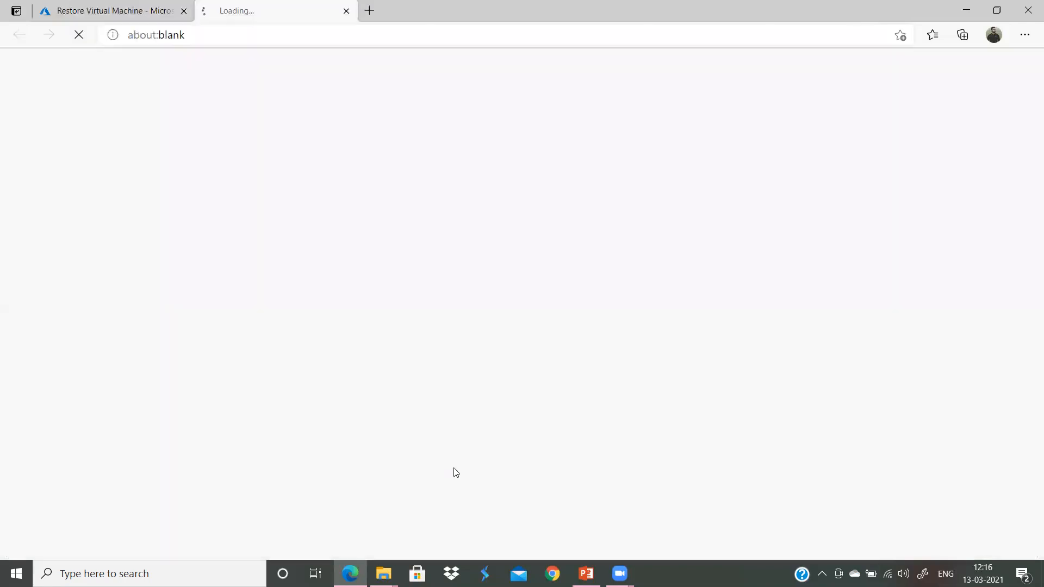
click(122, 4)
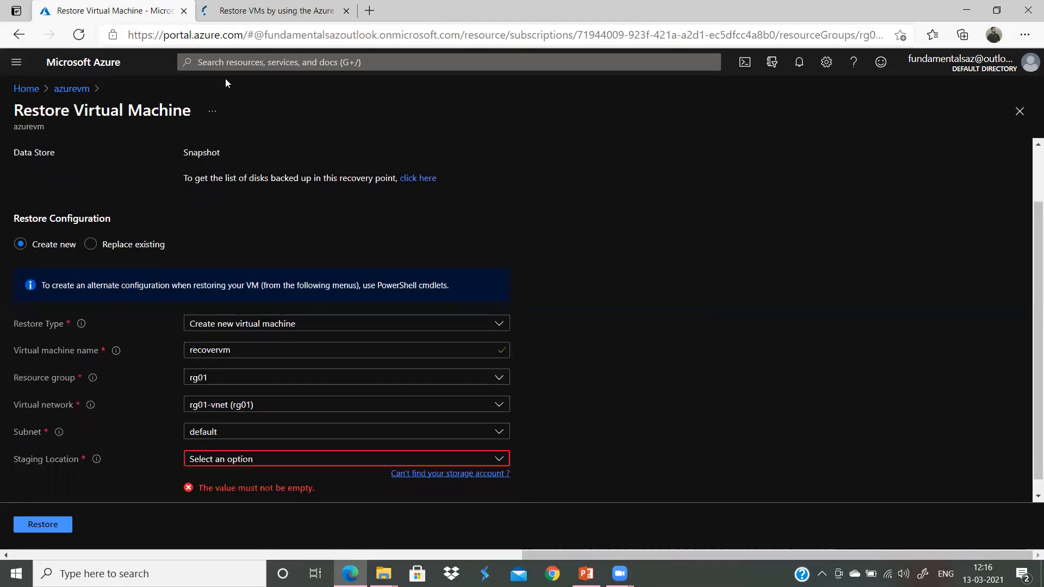
click(79, 36)
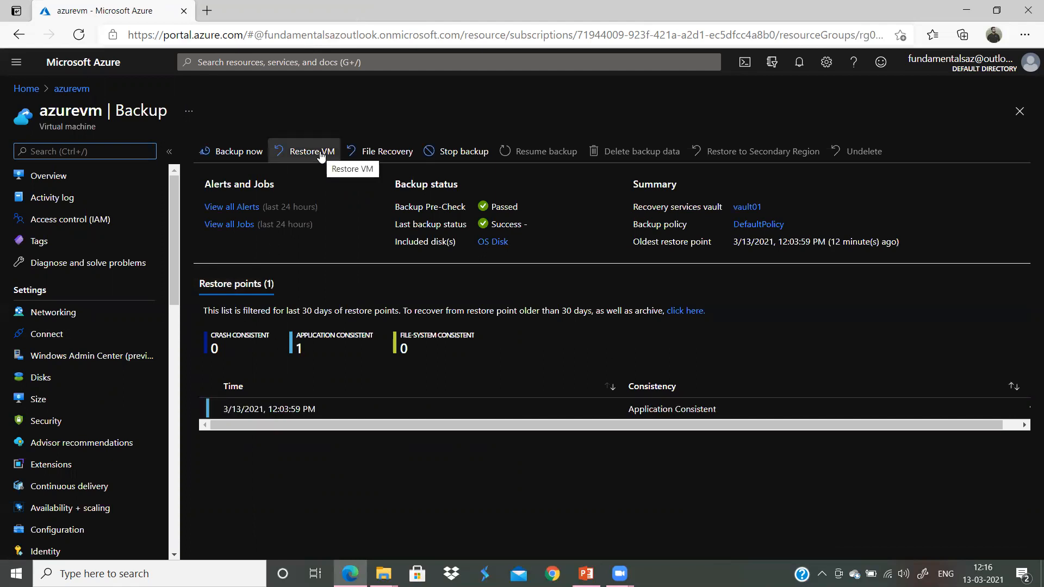
Step: Retry the restore with the 3/13/2021 point, find staging still empty, and return Home
click(303, 151)
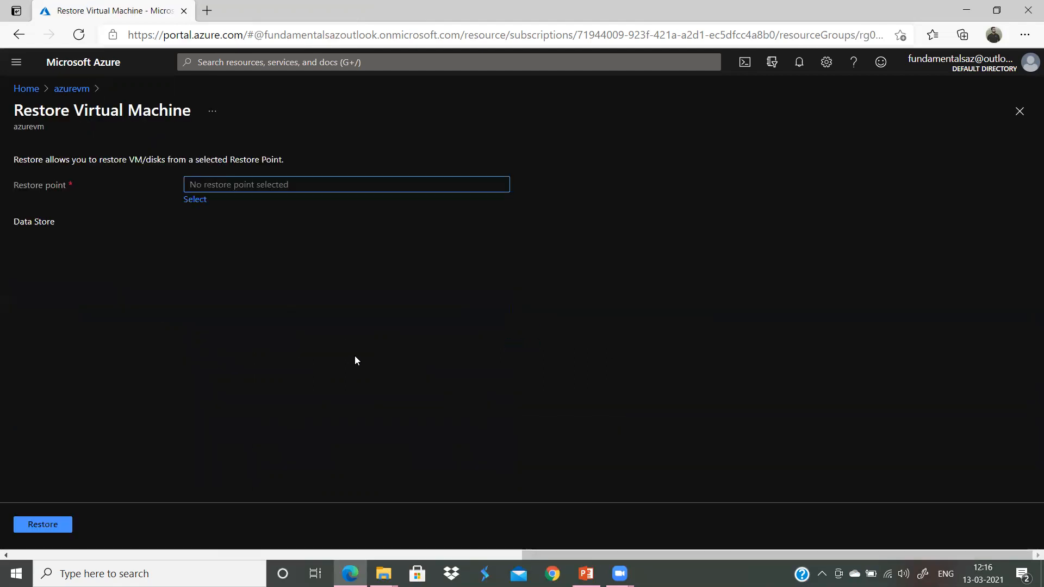
click(194, 199)
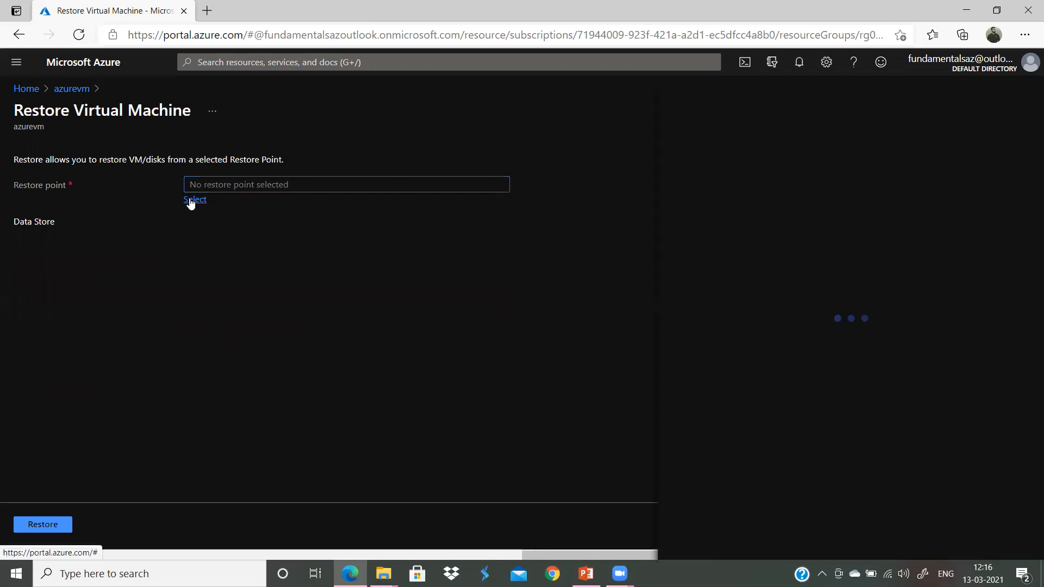
click(695, 249)
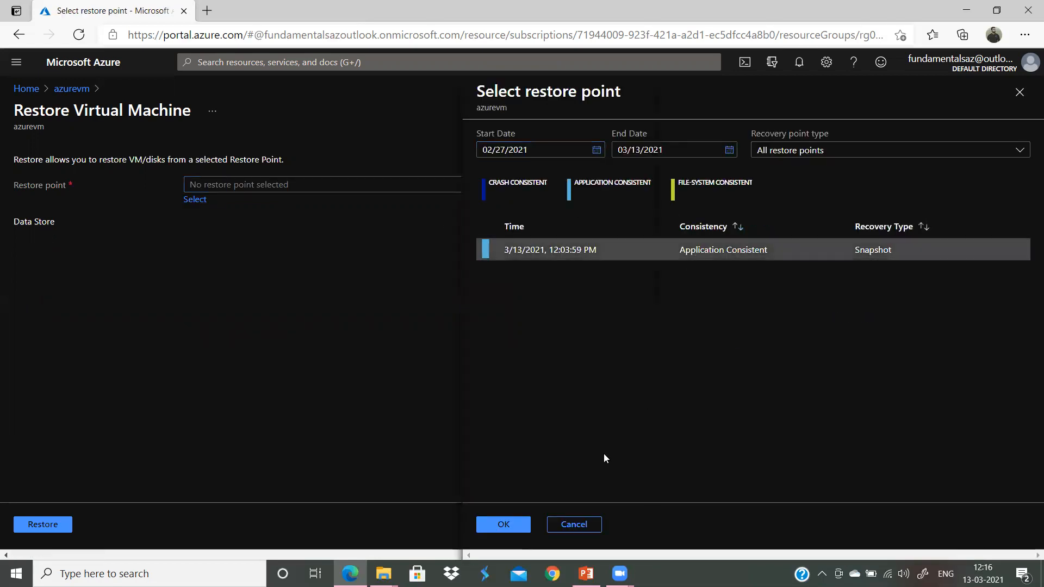
click(504, 525)
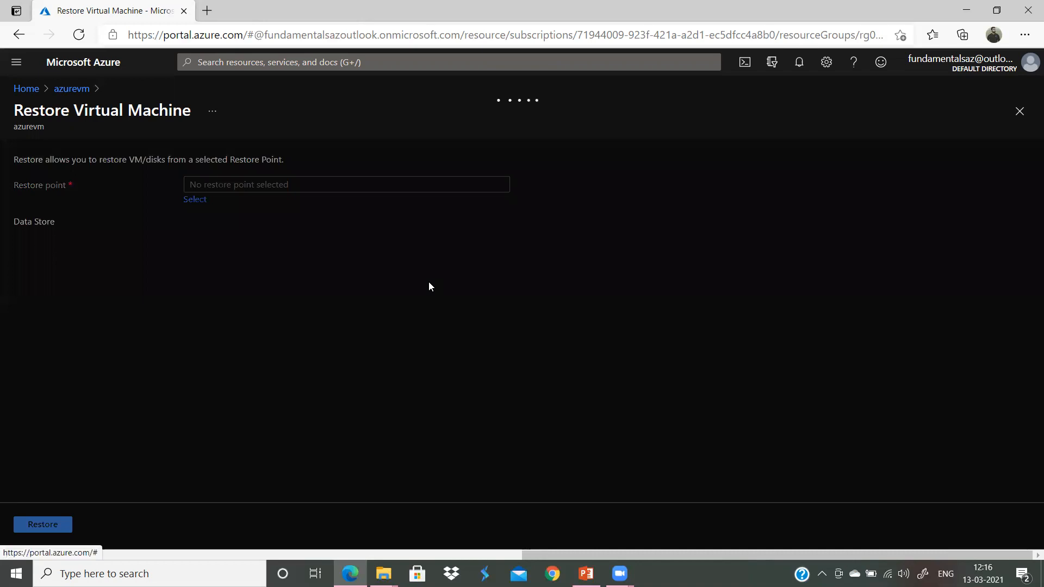
scroll(385, 424, down, 1)
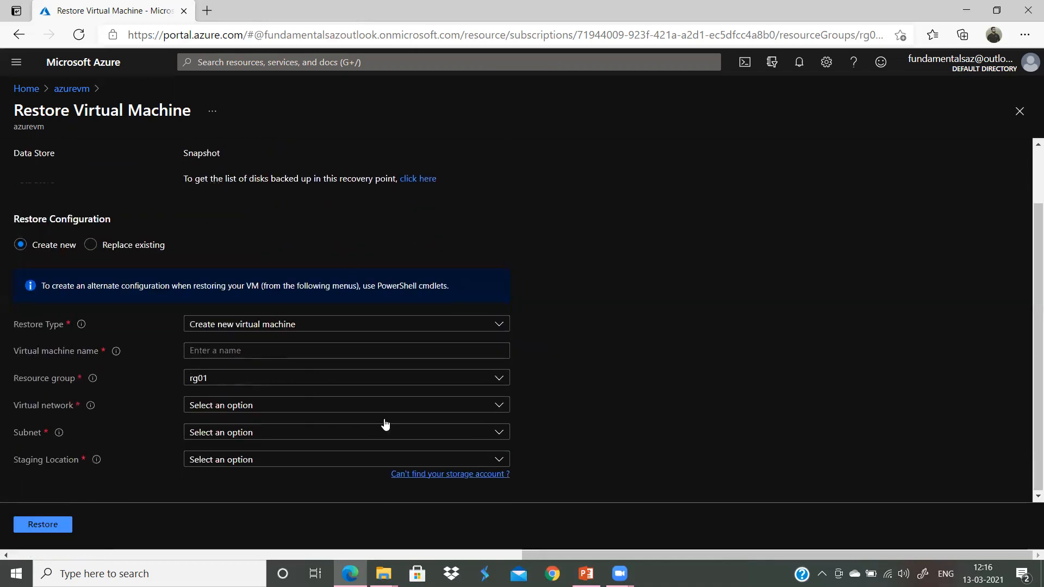
click(300, 465)
click(299, 465)
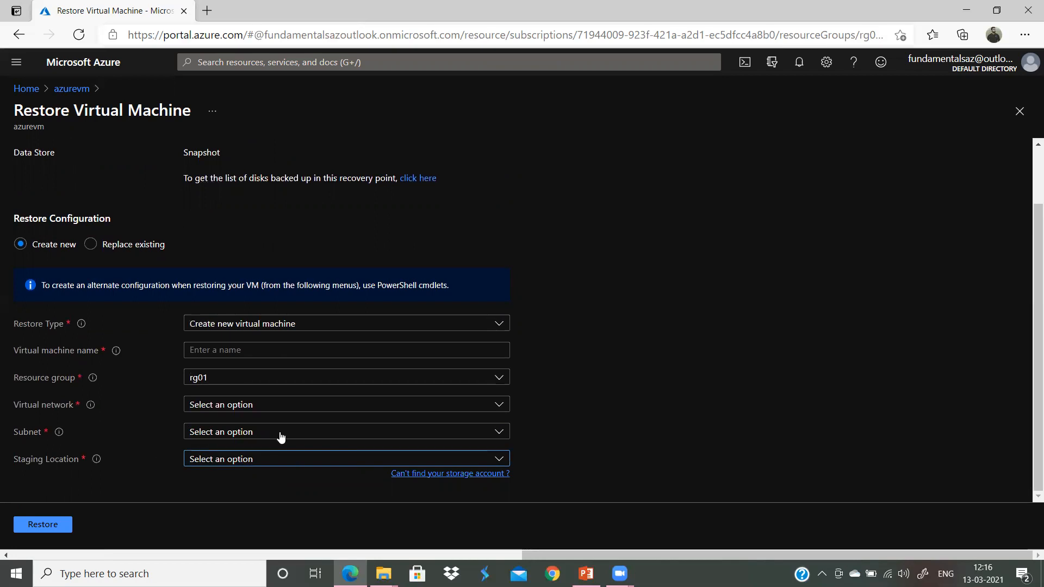
scroll(282, 437, up, 2)
click(24, 88)
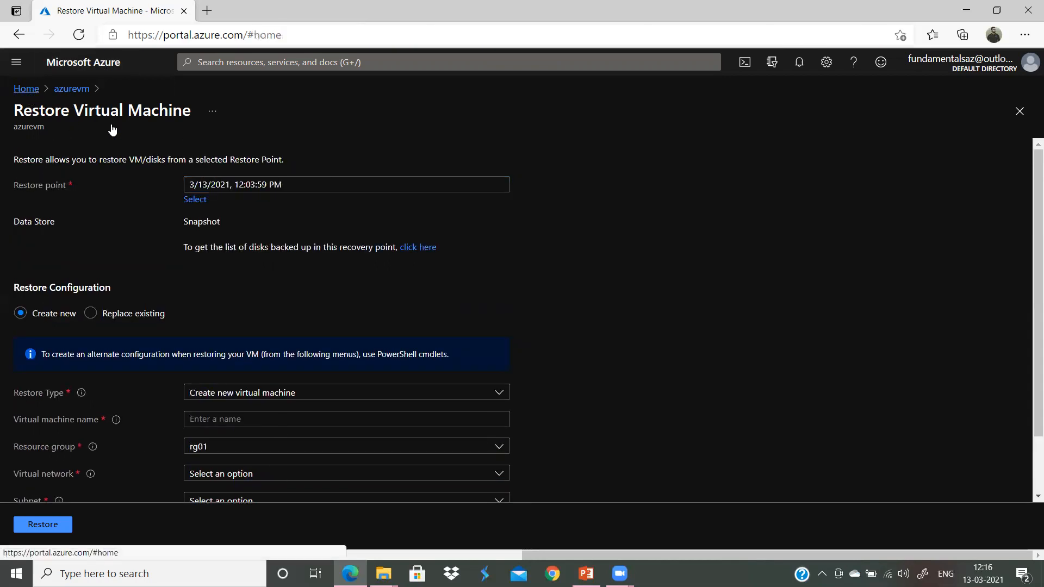
Step: Create storage account stg011111 in rg01 (Central US, Standard RA-GRS) via Review + create
click(484, 153)
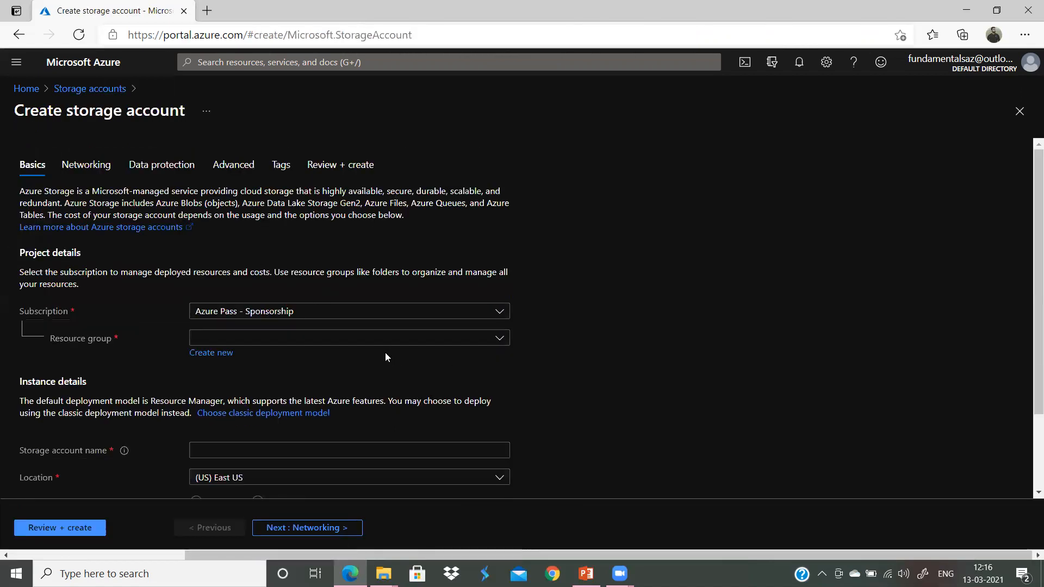
click(392, 339)
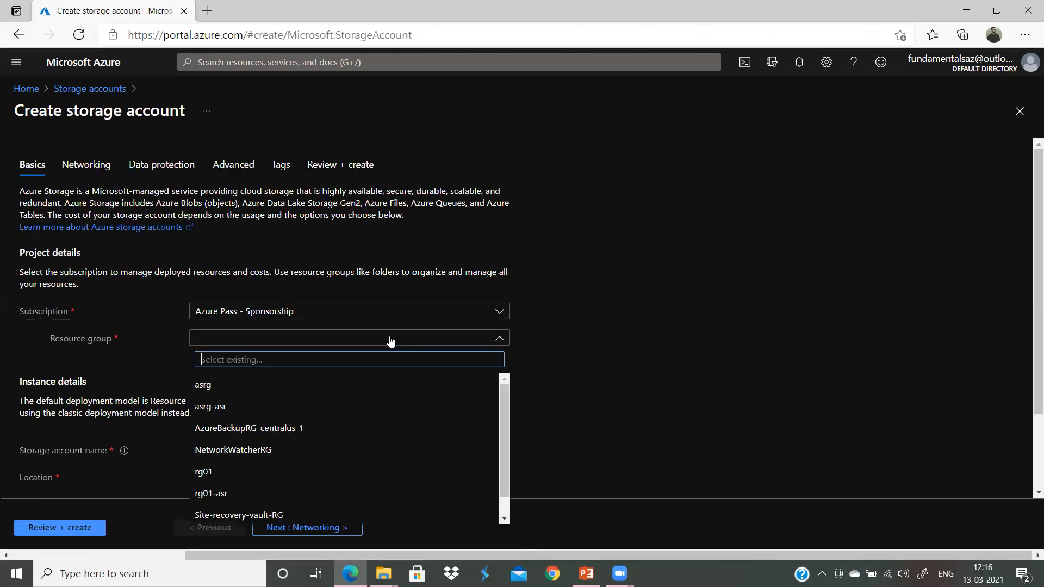
click(229, 473)
click(221, 449)
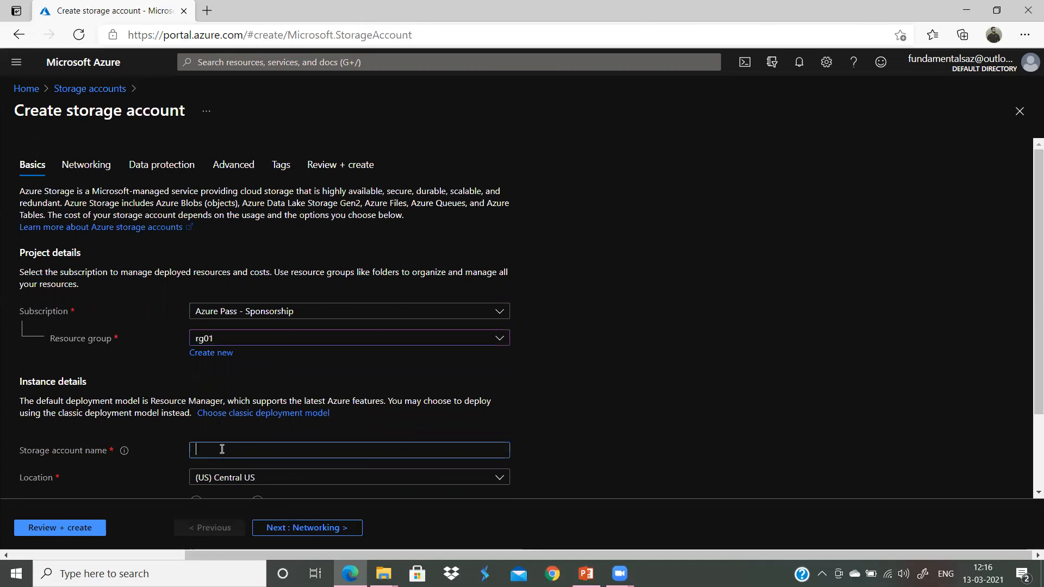
text(stg011111)
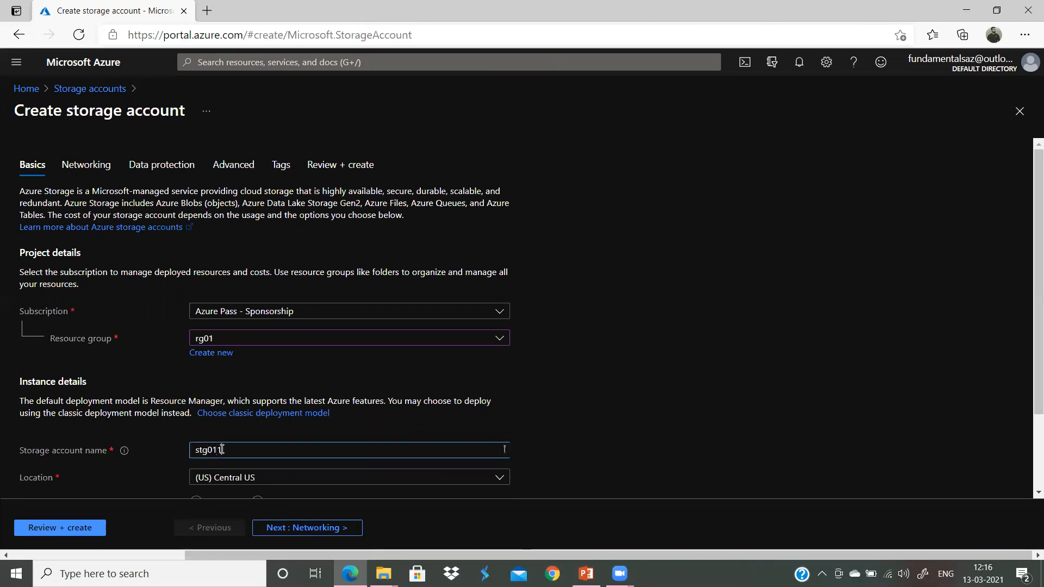
click(671, 415)
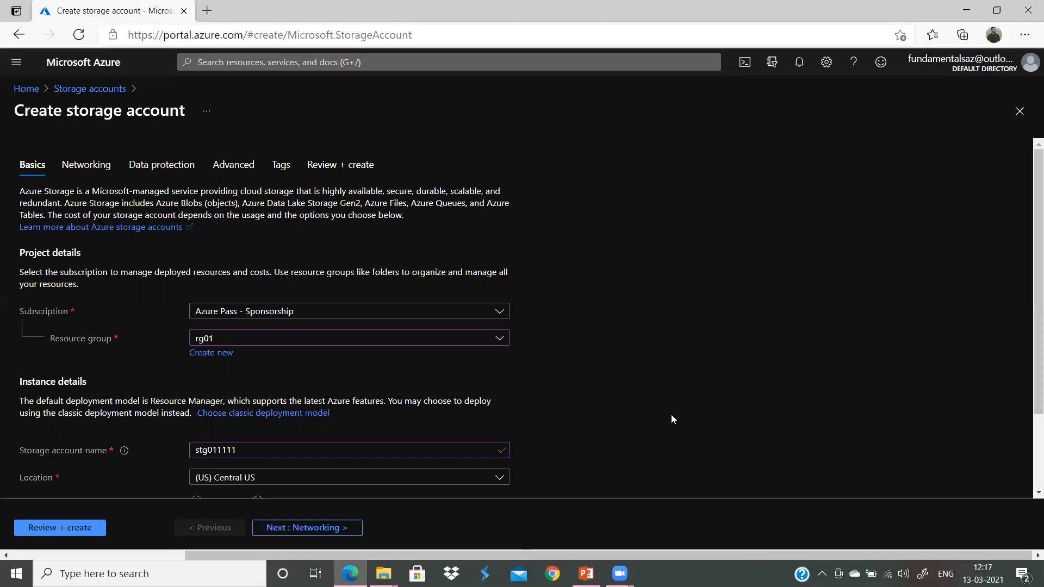
scroll(671, 414, down, 2)
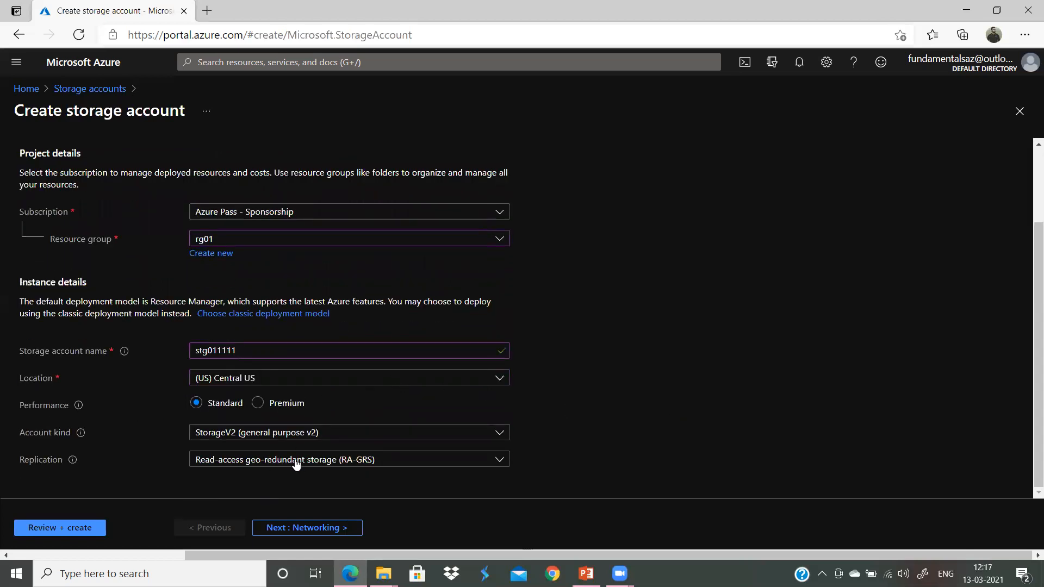
click(49, 527)
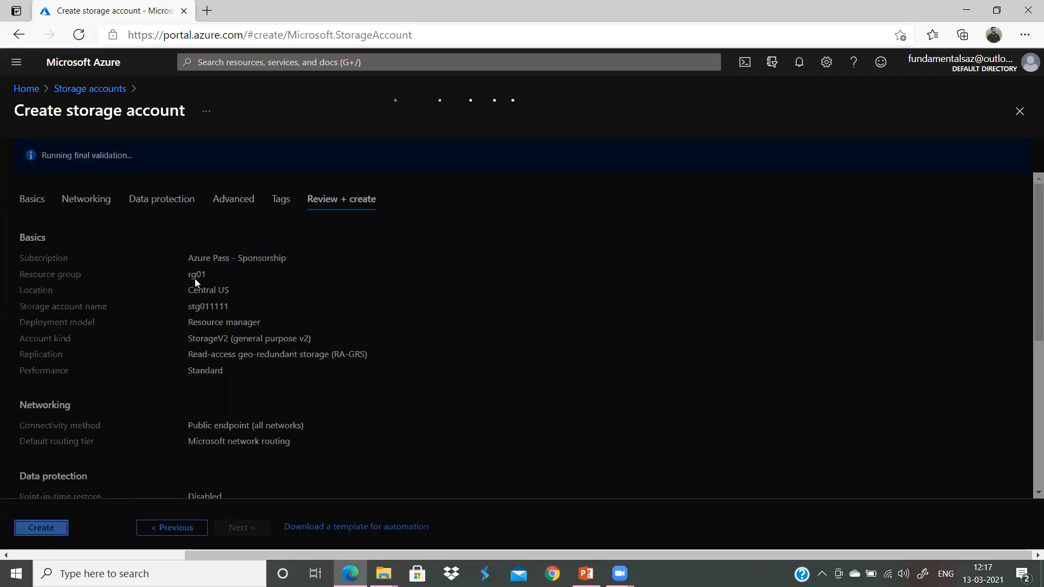
click(41, 527)
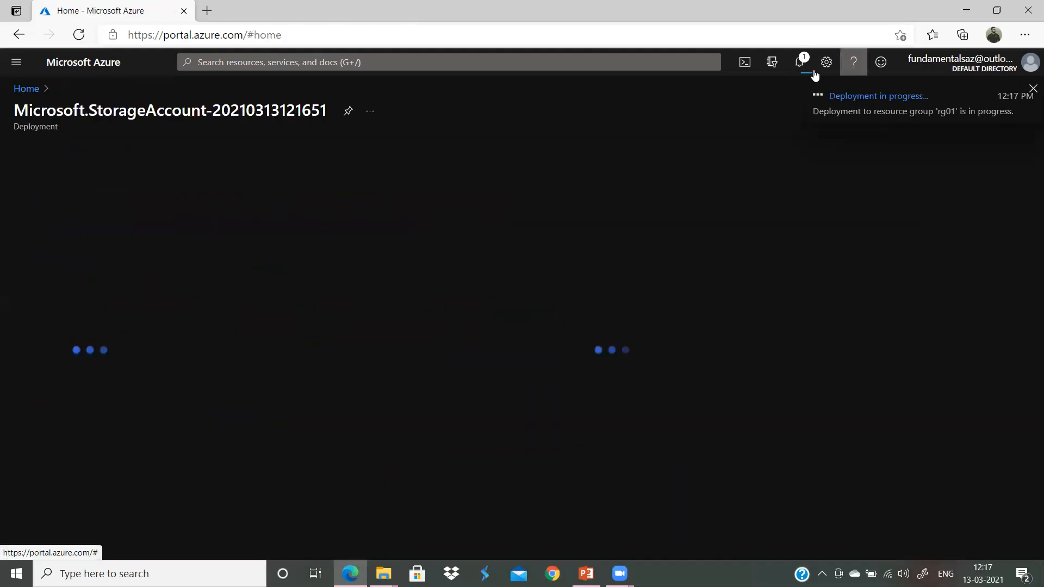
Step: Navigate from Home to azurevm's Backup page
click(26, 88)
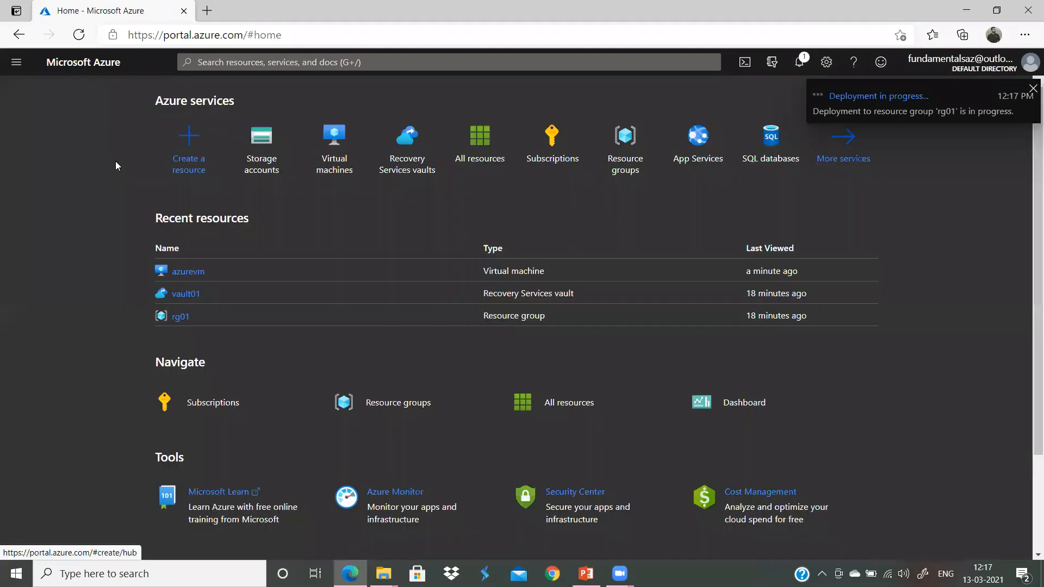
click(188, 275)
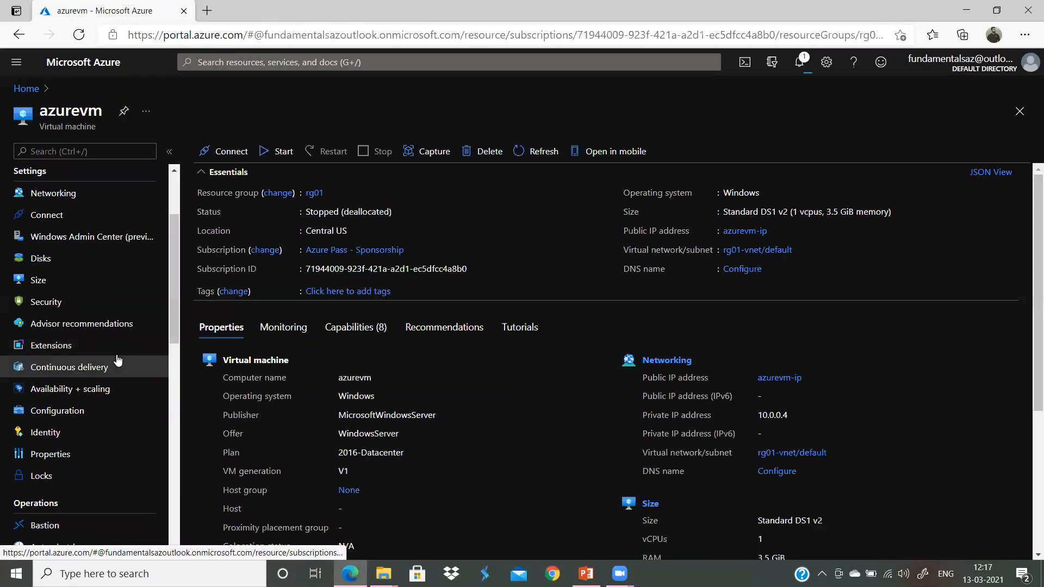
scroll(118, 361, down, 2)
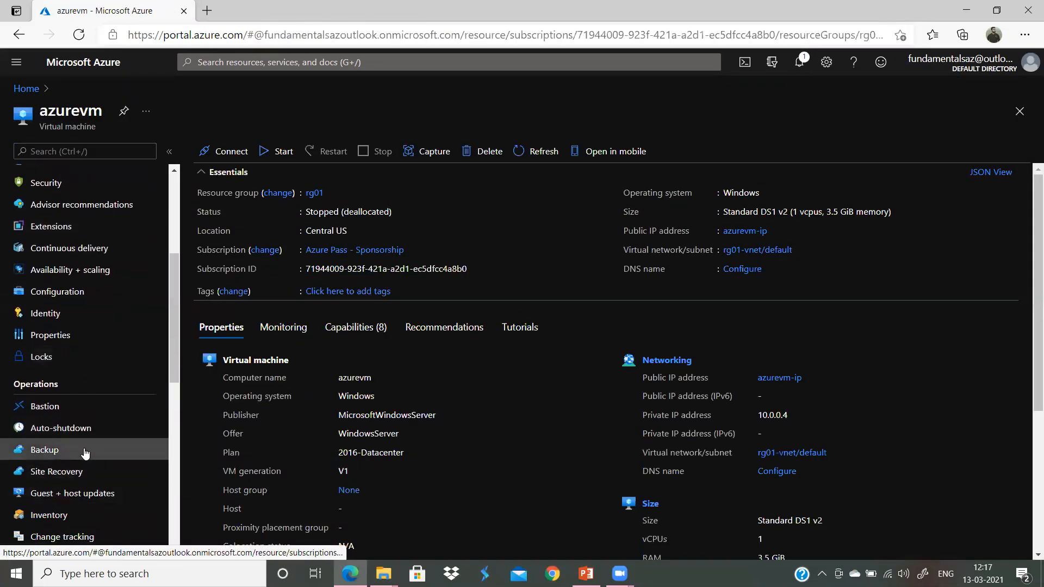
click(86, 453)
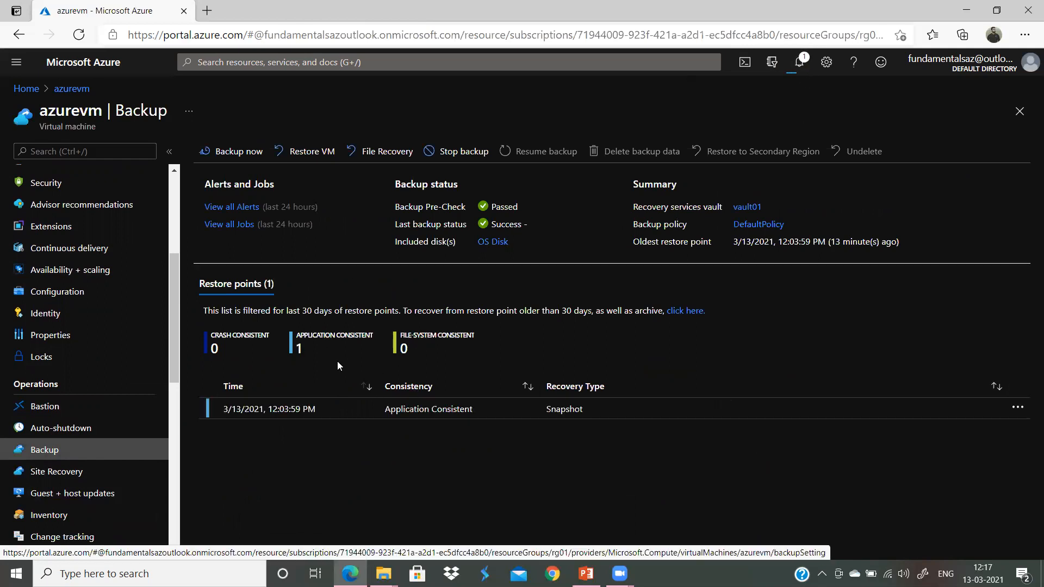
Step: Confirm the storage deployment succeeded in Notifications, then start Restore VM
click(799, 62)
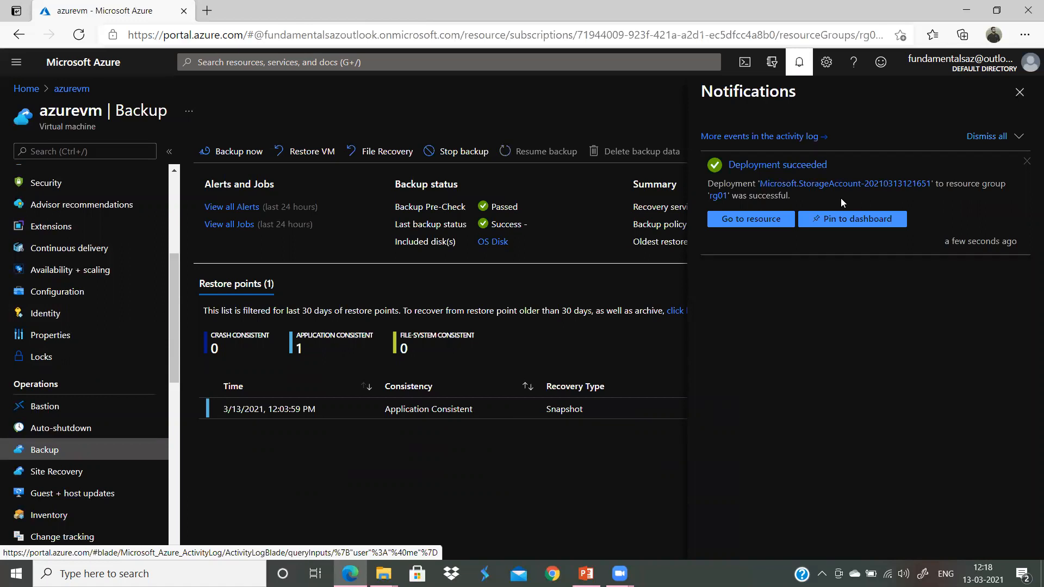
click(1019, 92)
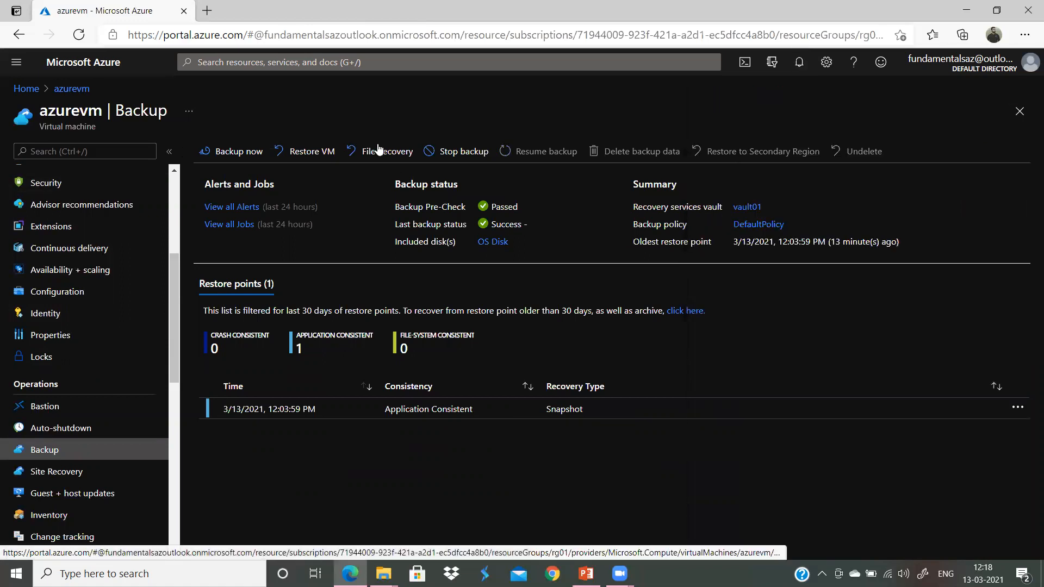
click(277, 151)
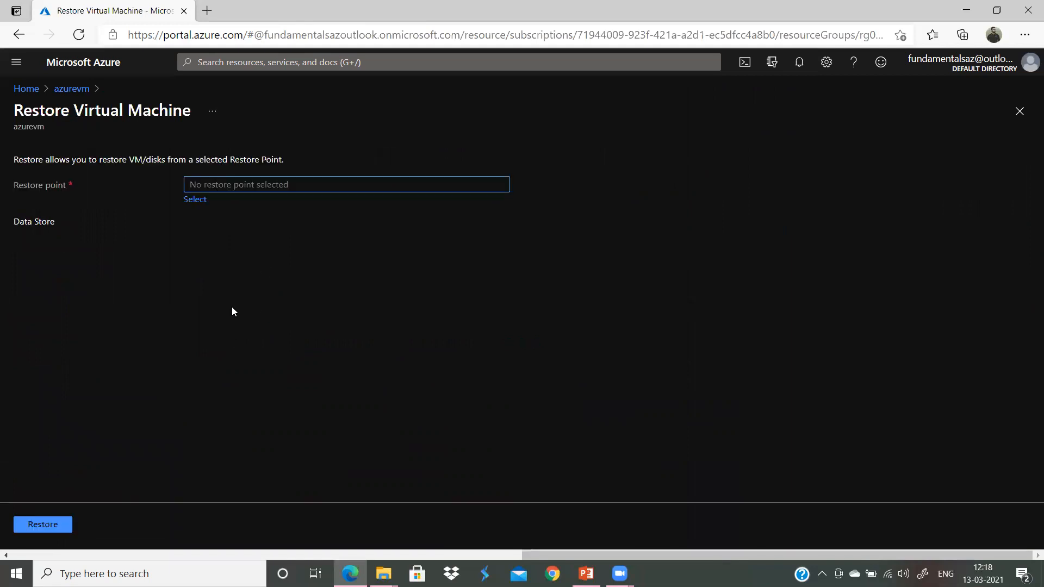
Step: Select the 3/13/2021 restore point and set staging location to stg011111
click(190, 200)
click(598, 252)
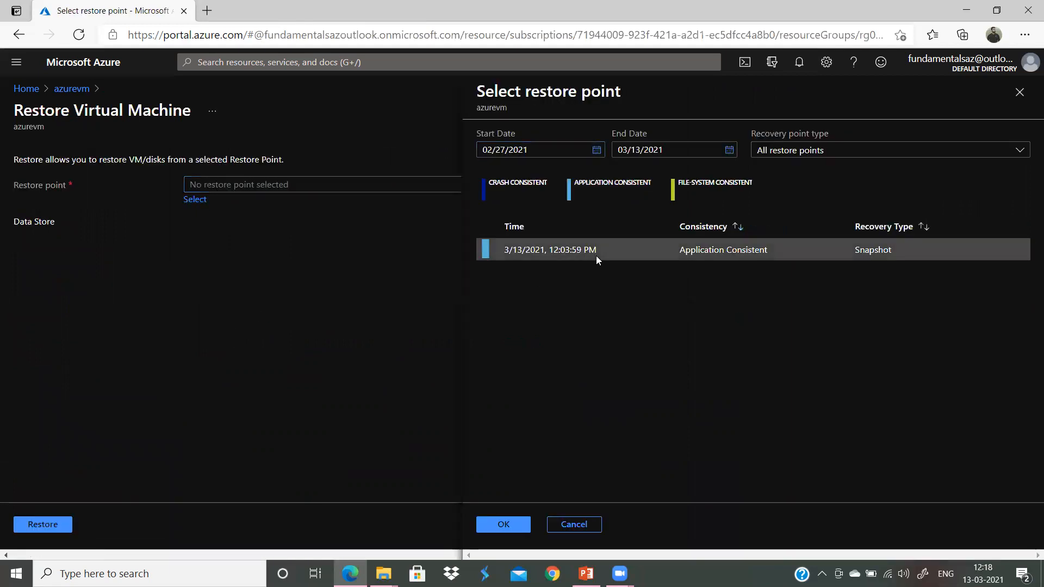
click(500, 524)
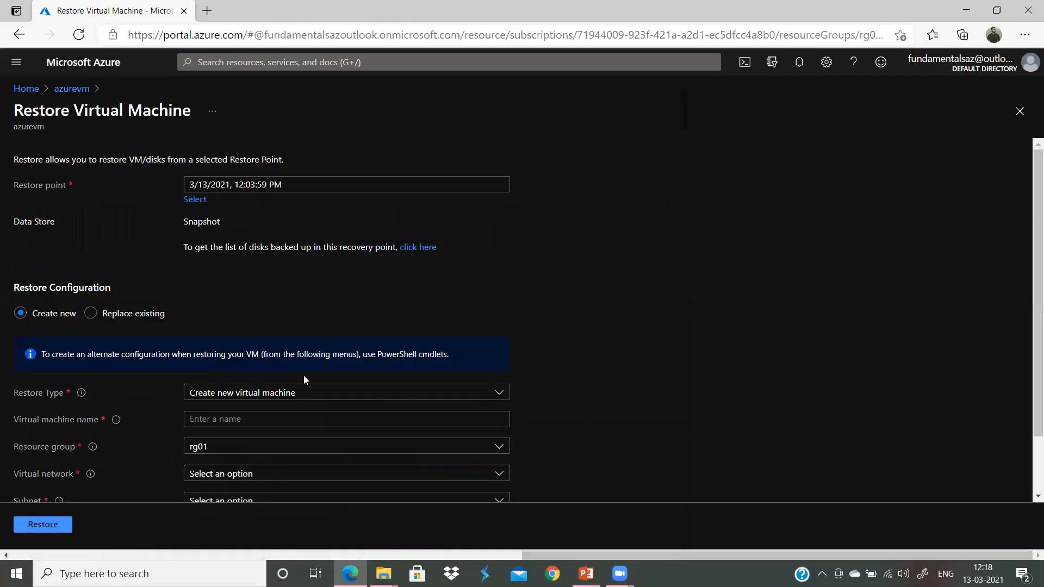
scroll(303, 377, down, 2)
click(236, 458)
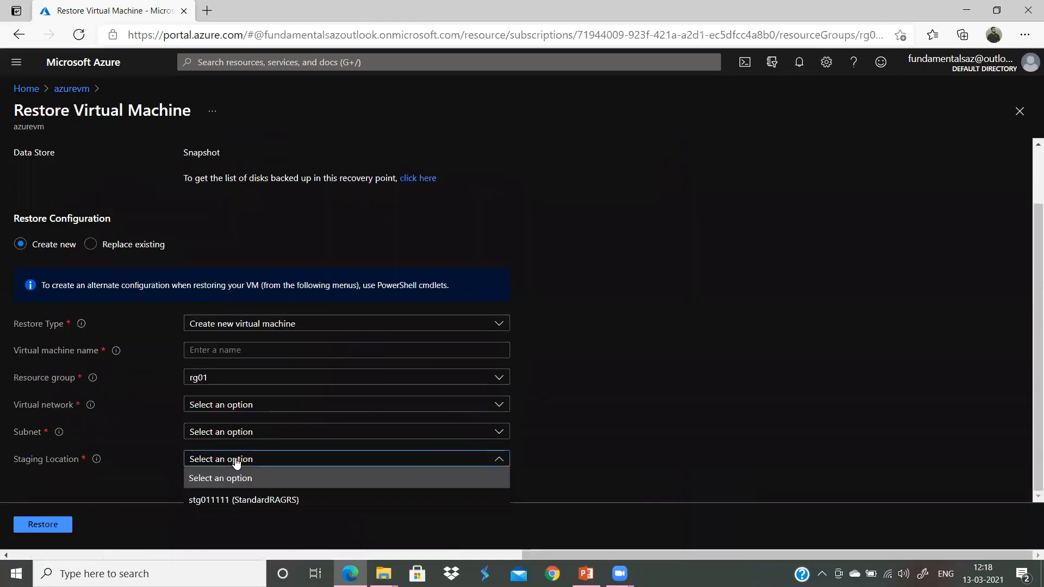
click(250, 506)
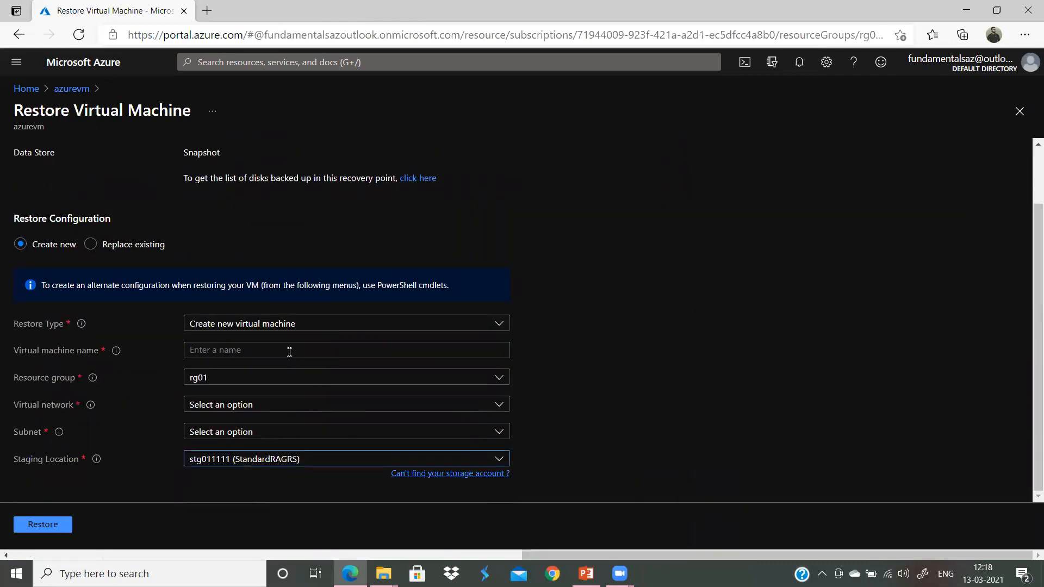
Step: Name the new VM recovervm, put it on rg01-vnet, and launch the restore
click(231, 349)
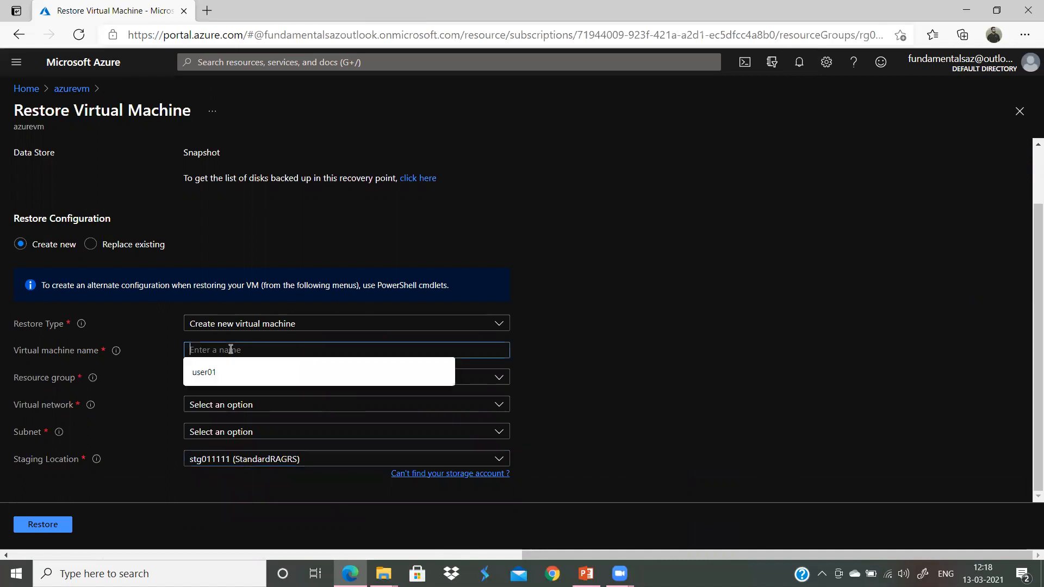
text(recvoervm)
key(BackSpace)
key(BackSpace)
key(BackSpace)
key(BackSpace)
key(BackSpace)
key(BackSpace)
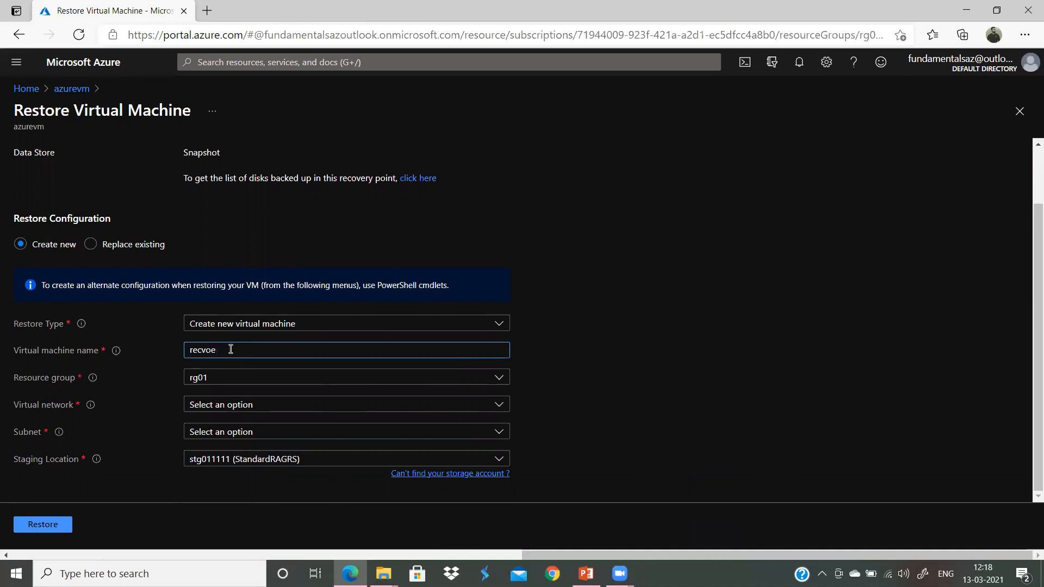
text(overvm)
click(727, 366)
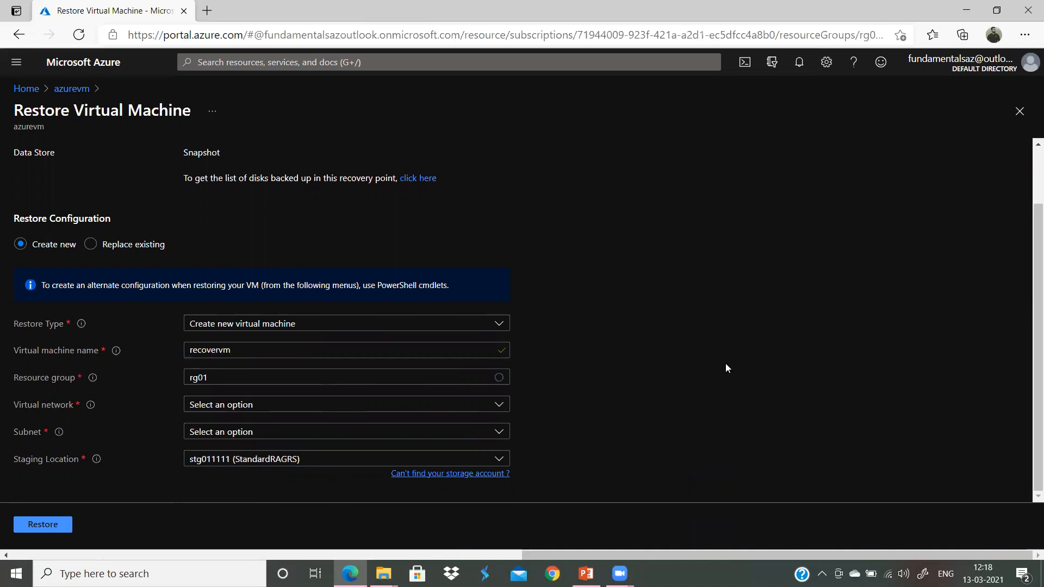
click(278, 409)
click(224, 472)
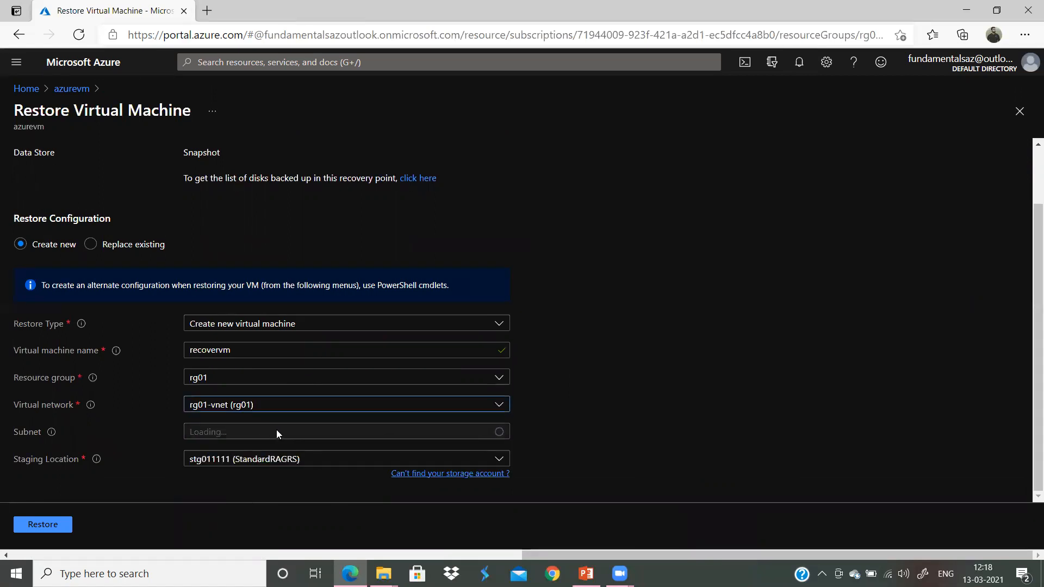
click(45, 529)
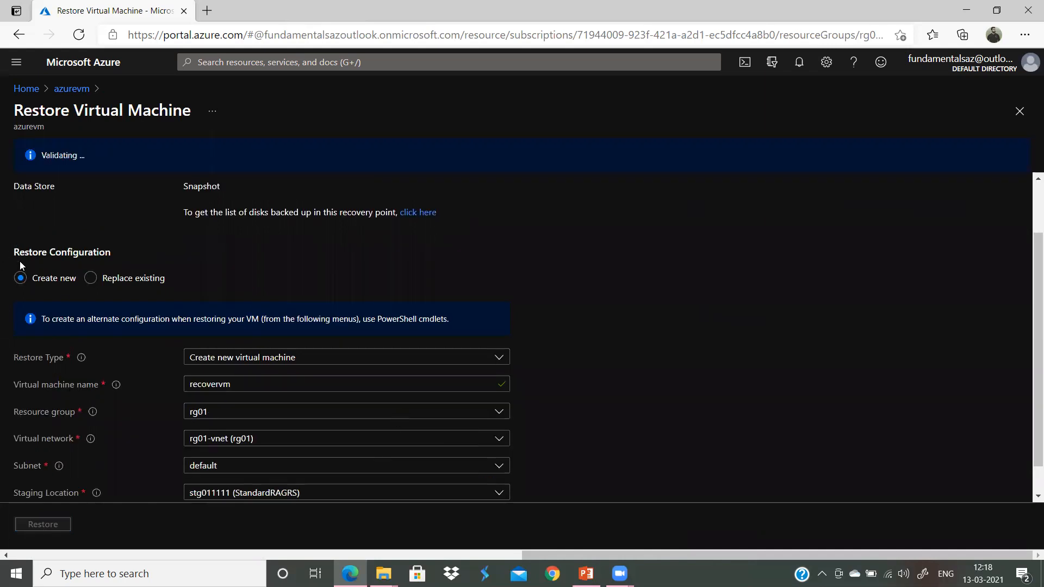
scroll(23, 272, up, 2)
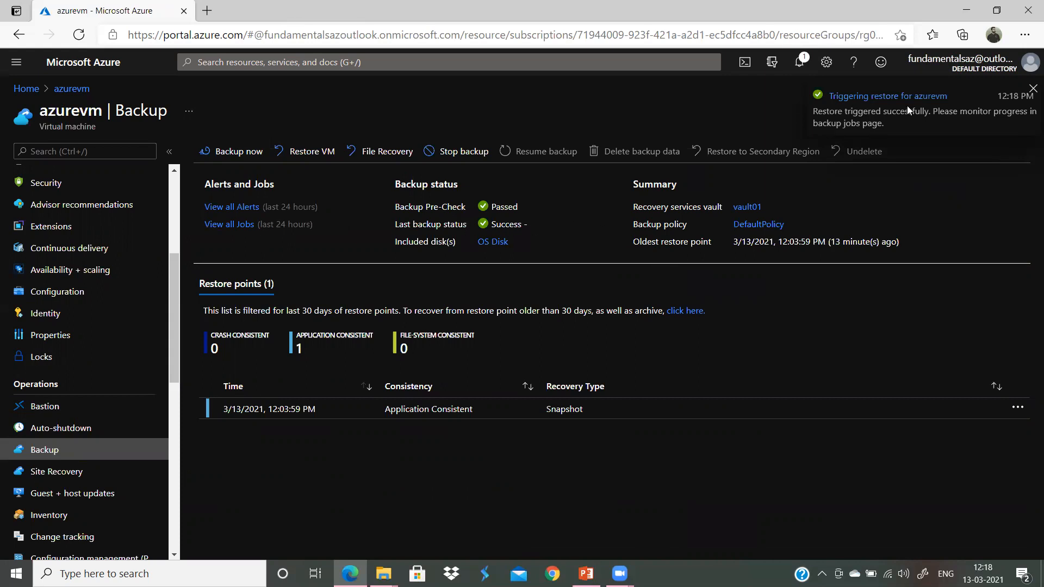
Step: Verify the azurevm Restore job is in progress, then dismiss both notifications
click(246, 225)
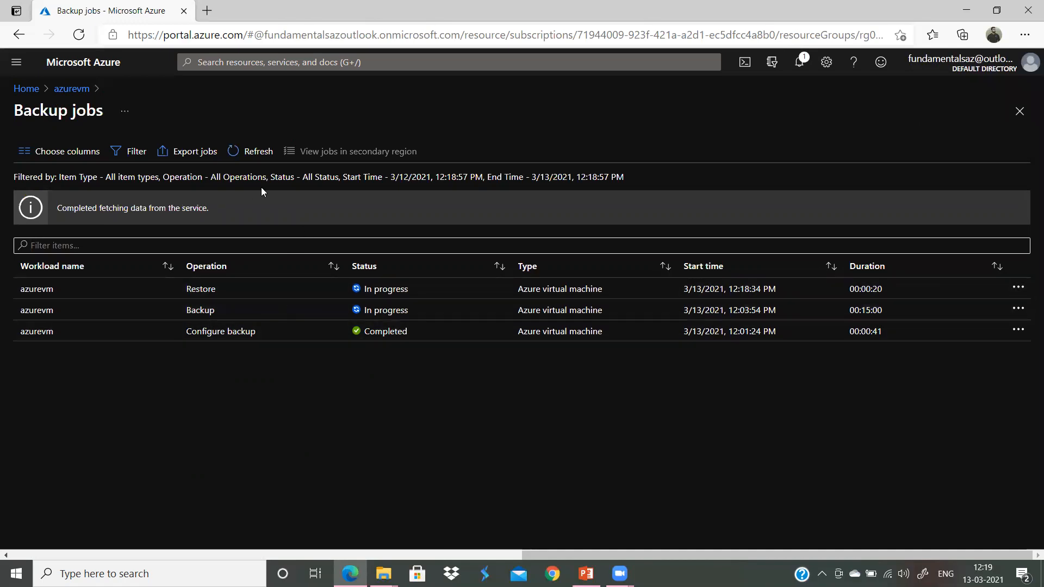
click(255, 151)
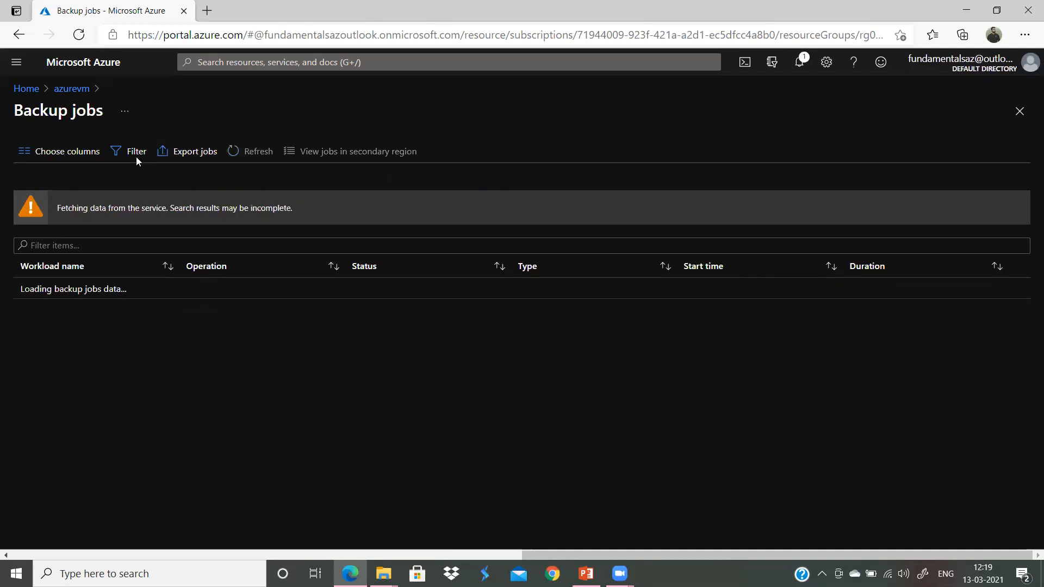
click(71, 90)
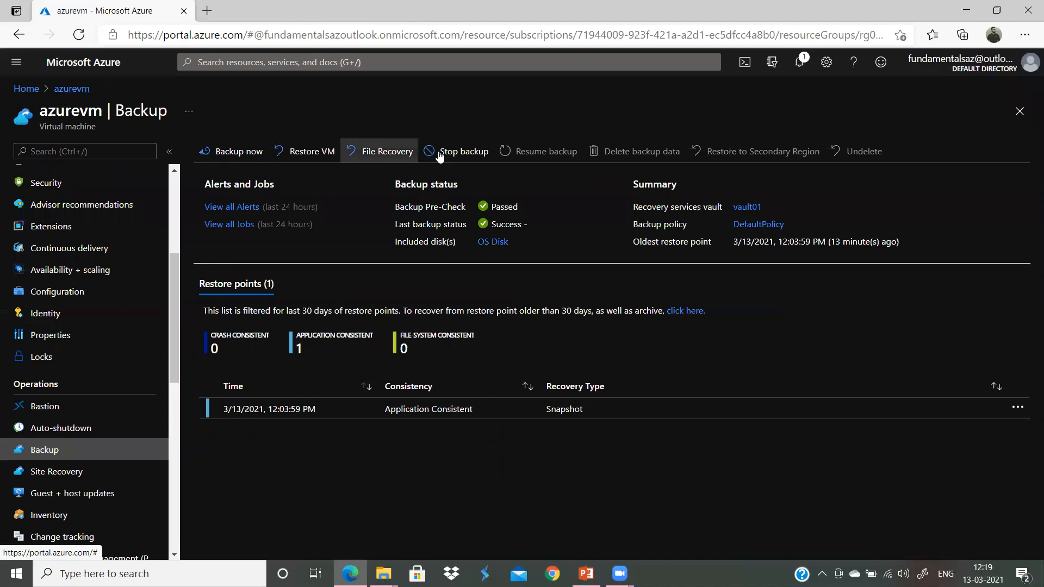
click(801, 65)
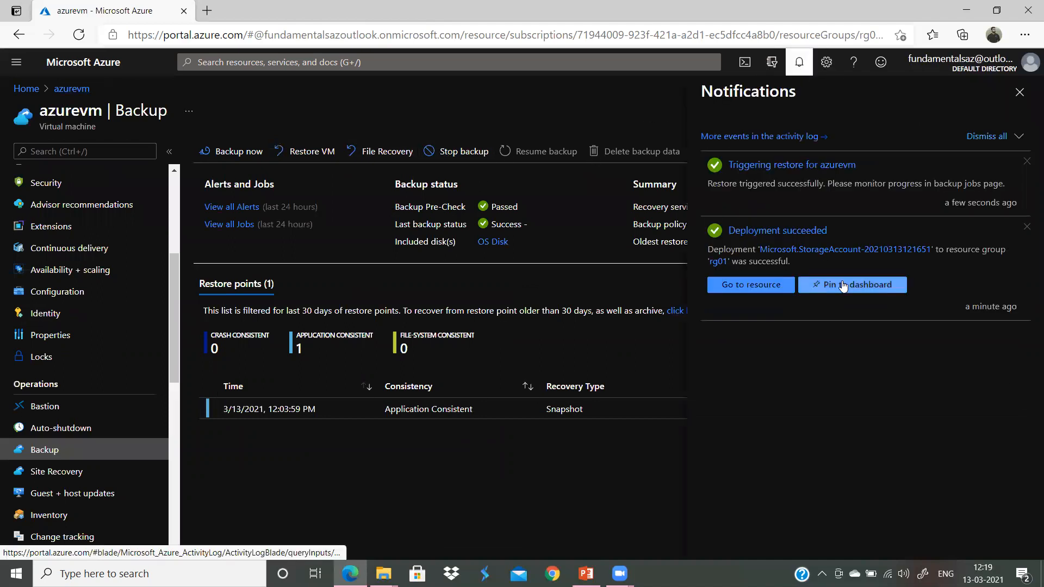
click(1026, 225)
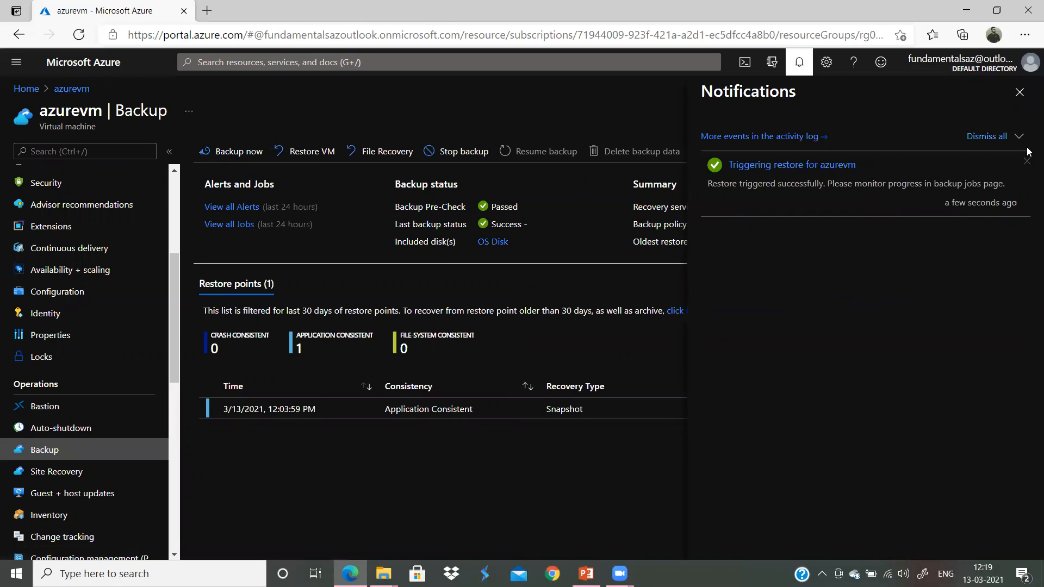
click(1027, 162)
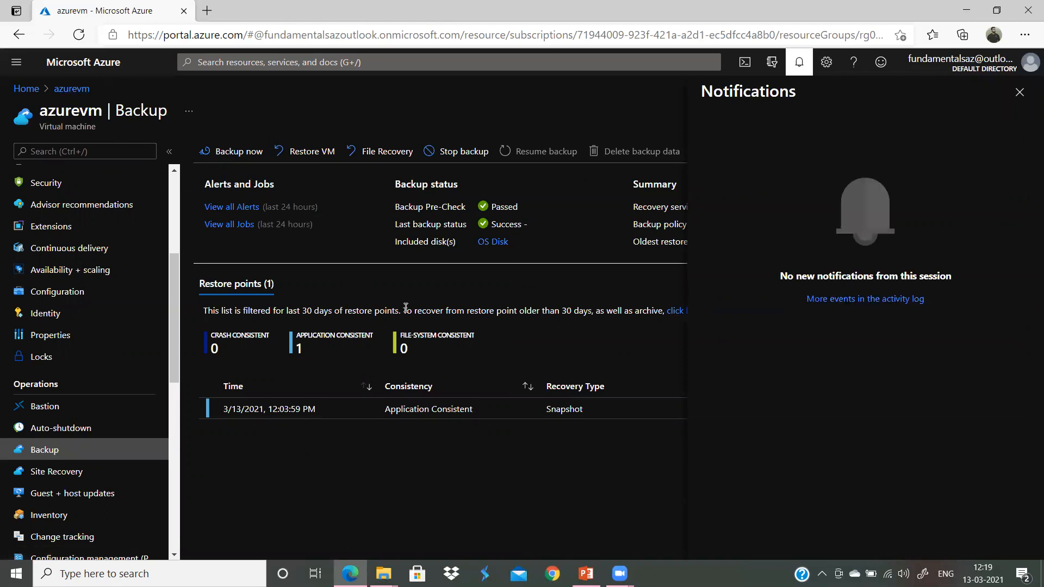
Step: Open Virtual machines from Home and refresh it several times, still seeing only azurevm
click(26, 88)
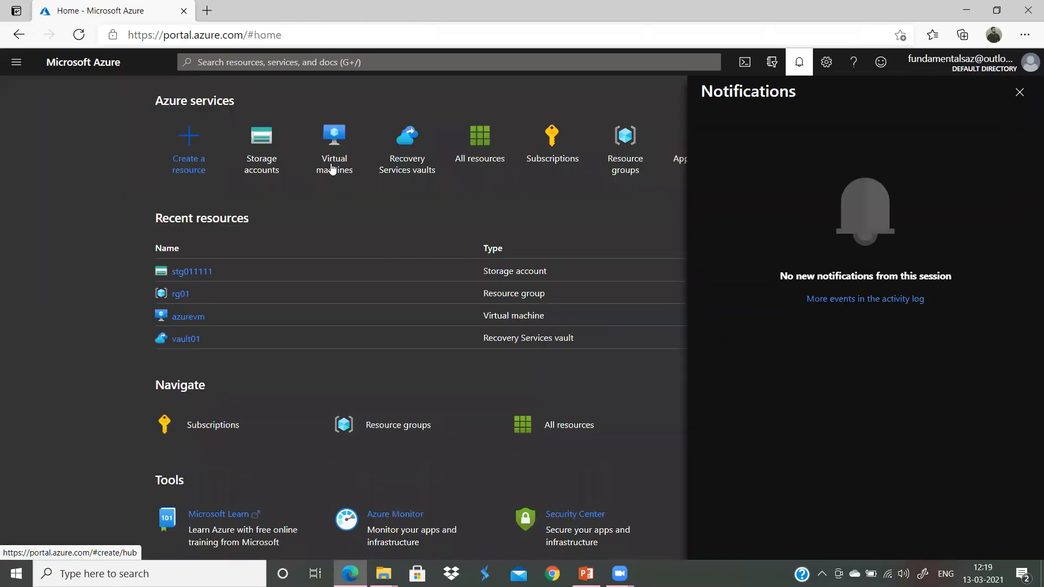
click(342, 169)
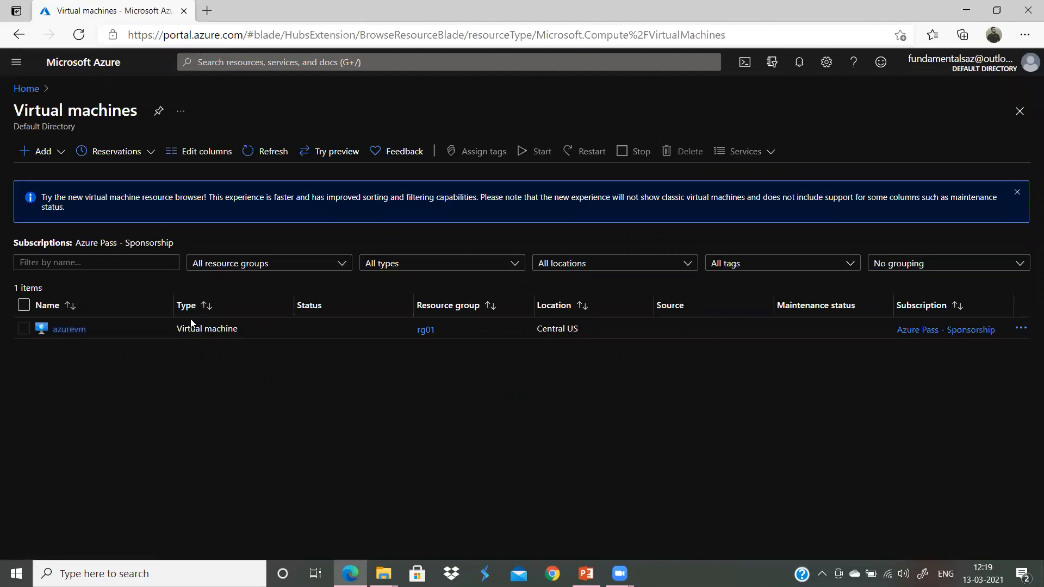
click(268, 152)
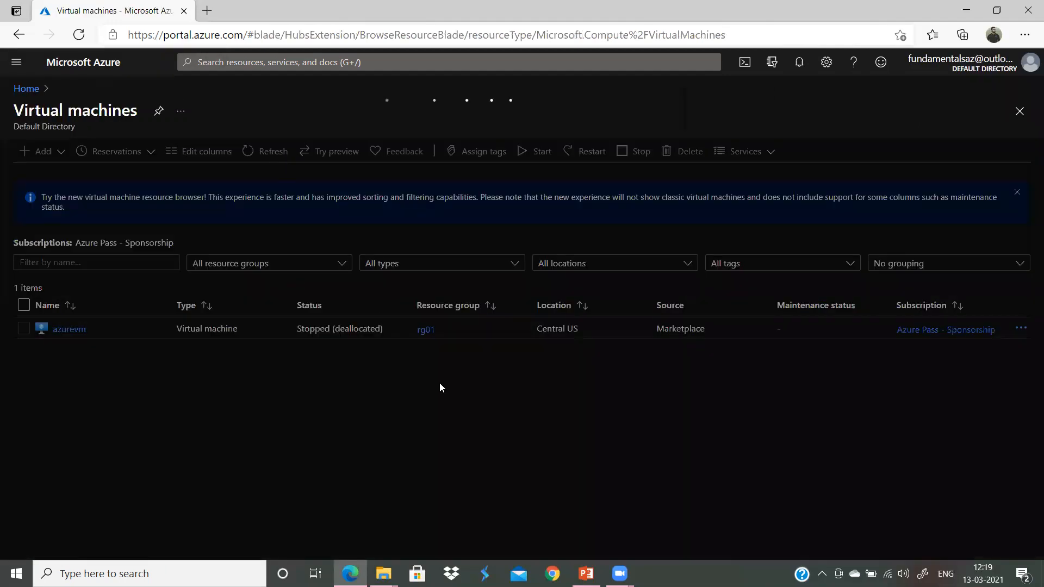
click(268, 151)
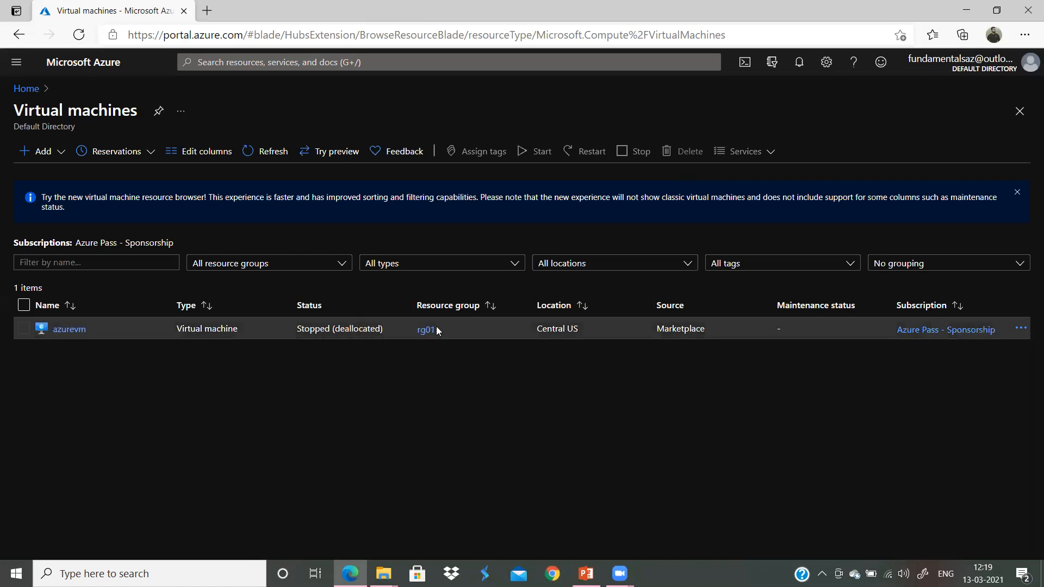
click(260, 151)
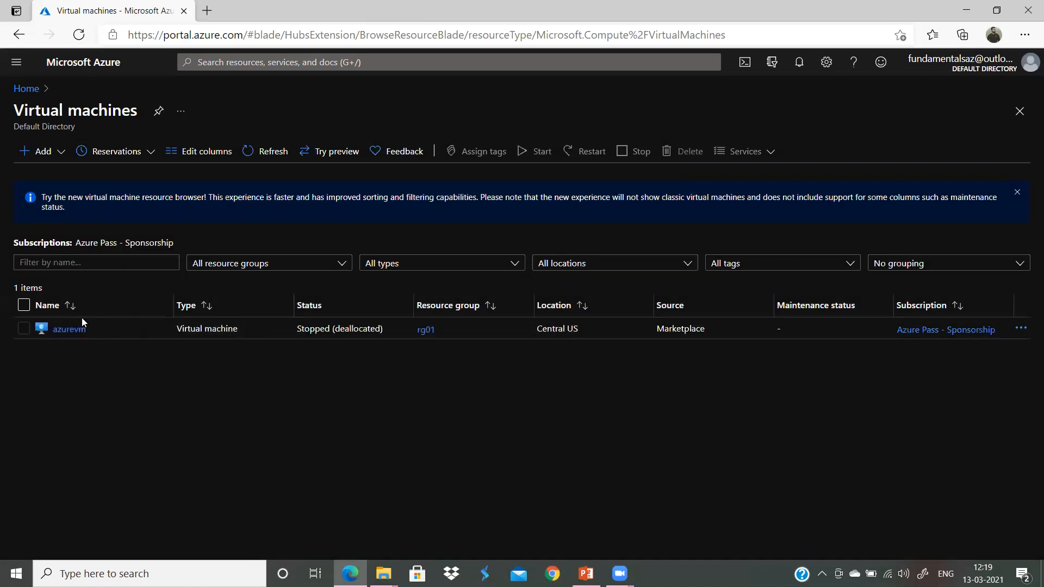
Step: Open azurevm's Backup information and adjust browser zoom, settling at 90%
click(69, 329)
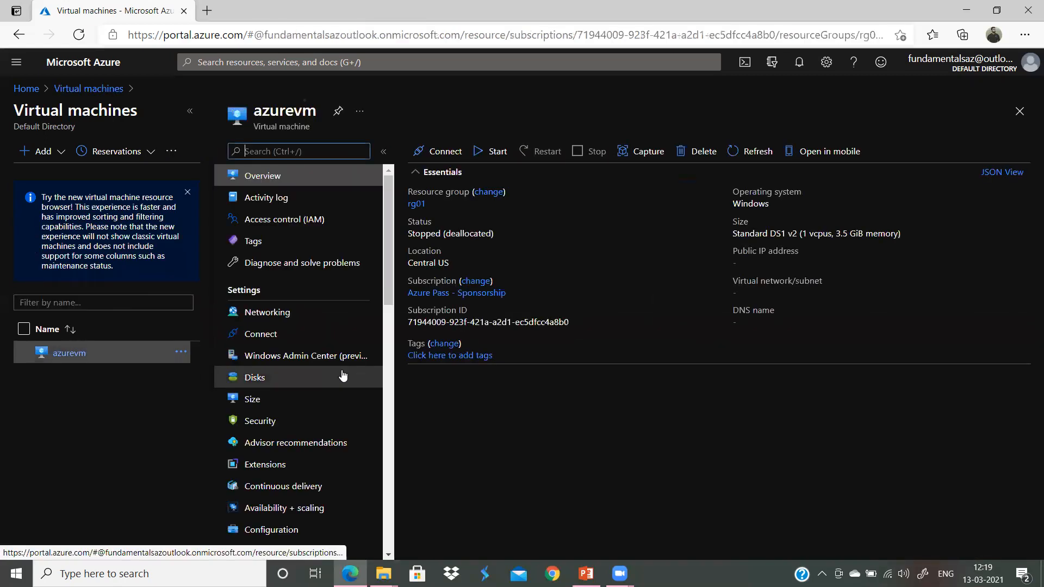
scroll(306, 389, down, 5)
scroll(296, 436, down, 1)
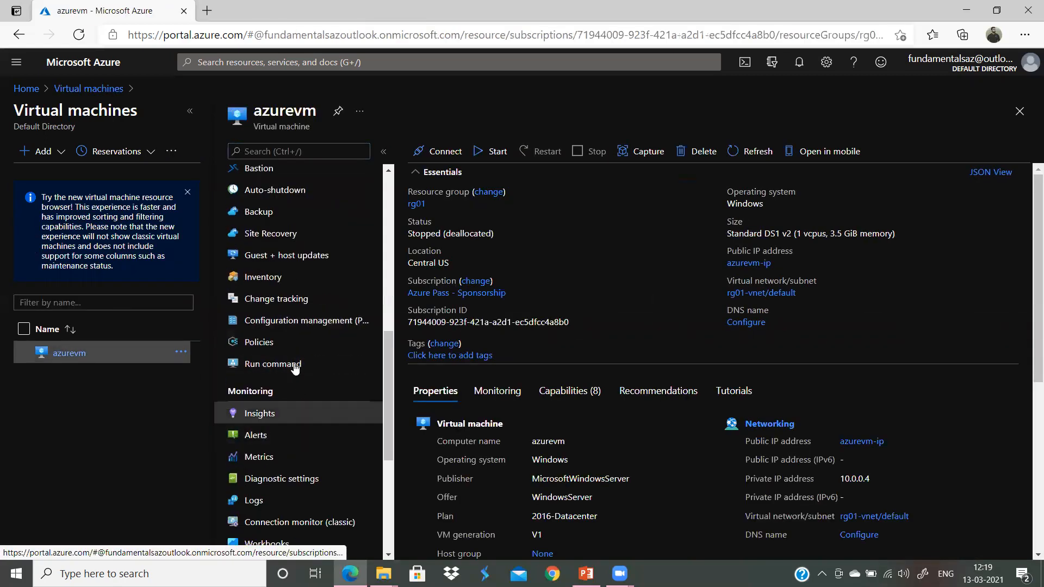
click(314, 219)
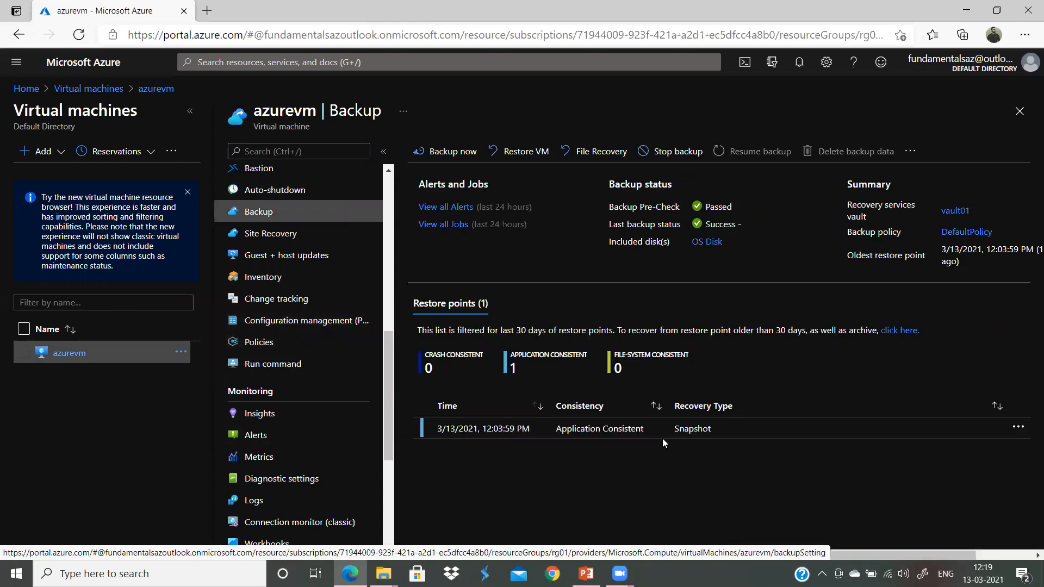
key(ctrl+plus)
key(ctrl+plus)
key(ctrl+plus)
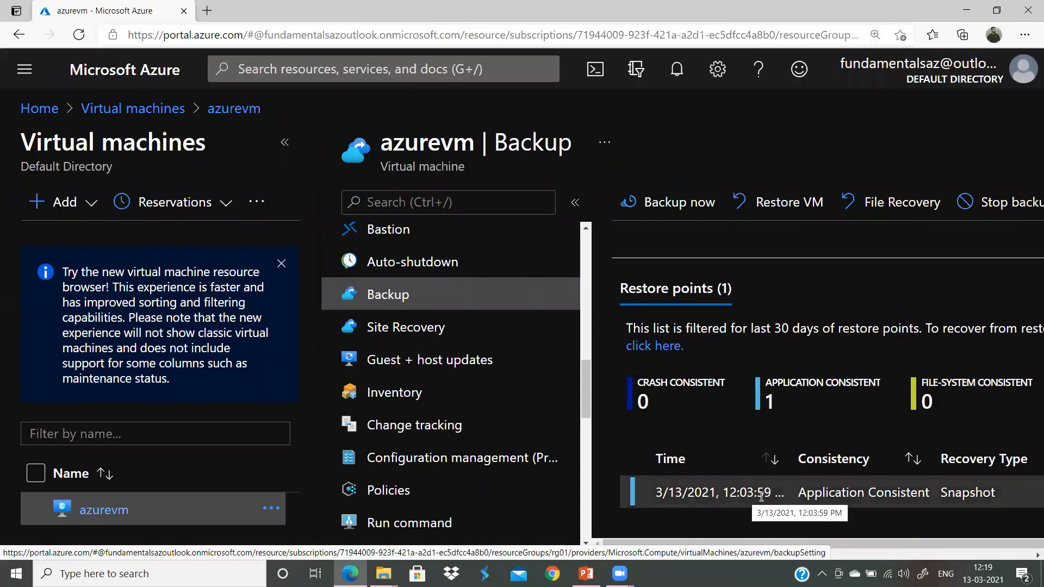
key(ctrl+minus)
key(ctrl+minus)
key(ctrl+minus)
key(ctrl+minus)
key(ctrl+plus)
key(ctrl+plus)
key(ctrl+minus)
key(ctrl+minus)
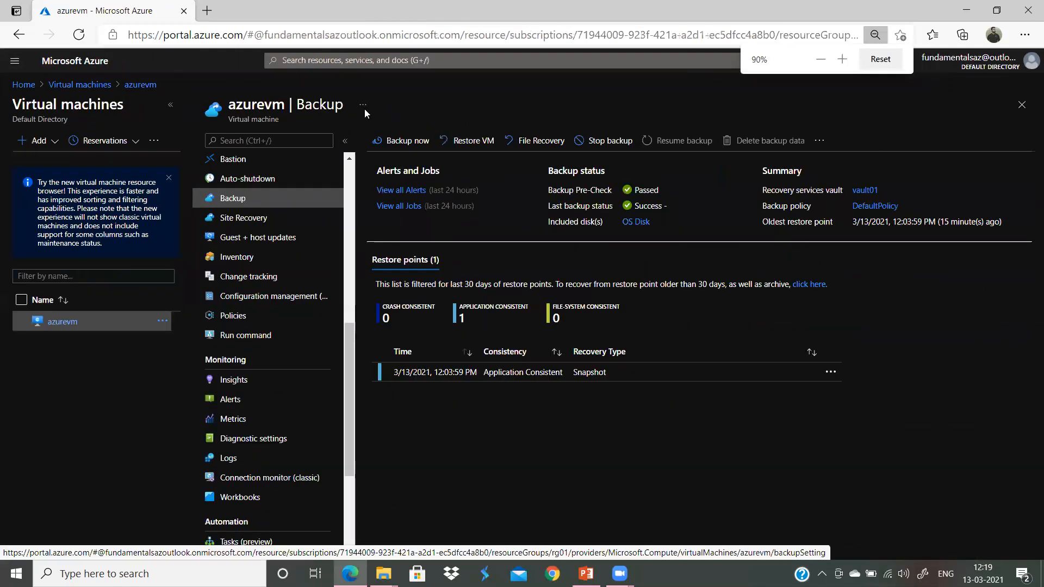
Step: Close the Backup blade and repeatedly refresh the Virtual machines list, checking notifications between refreshes
click(1022, 105)
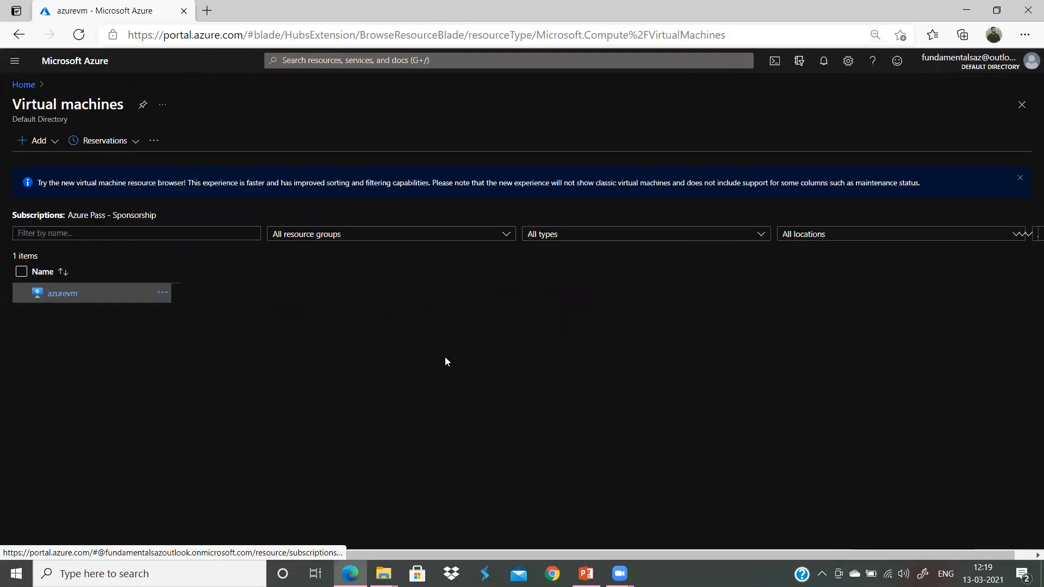
click(248, 143)
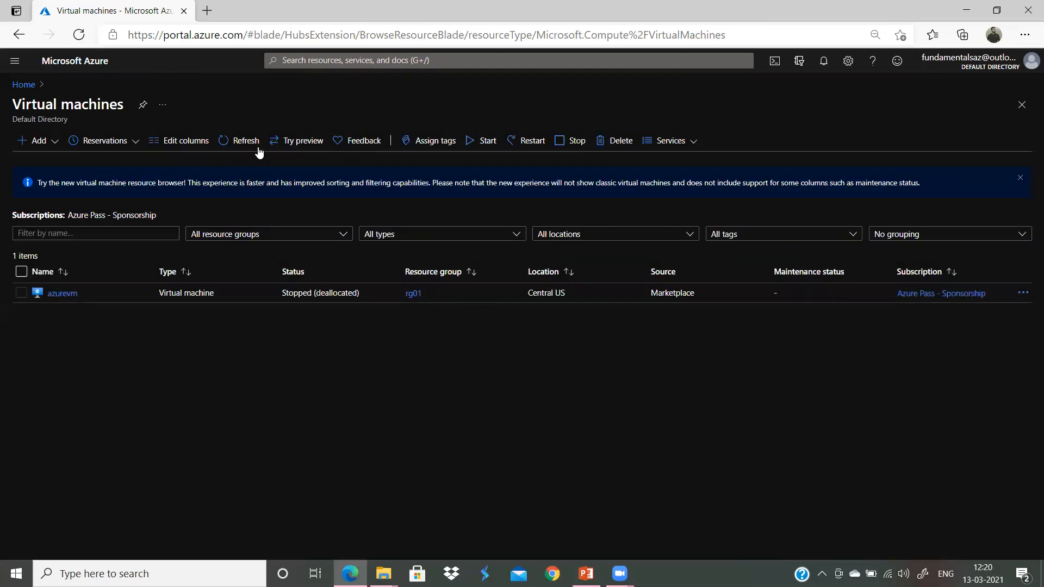
click(257, 146)
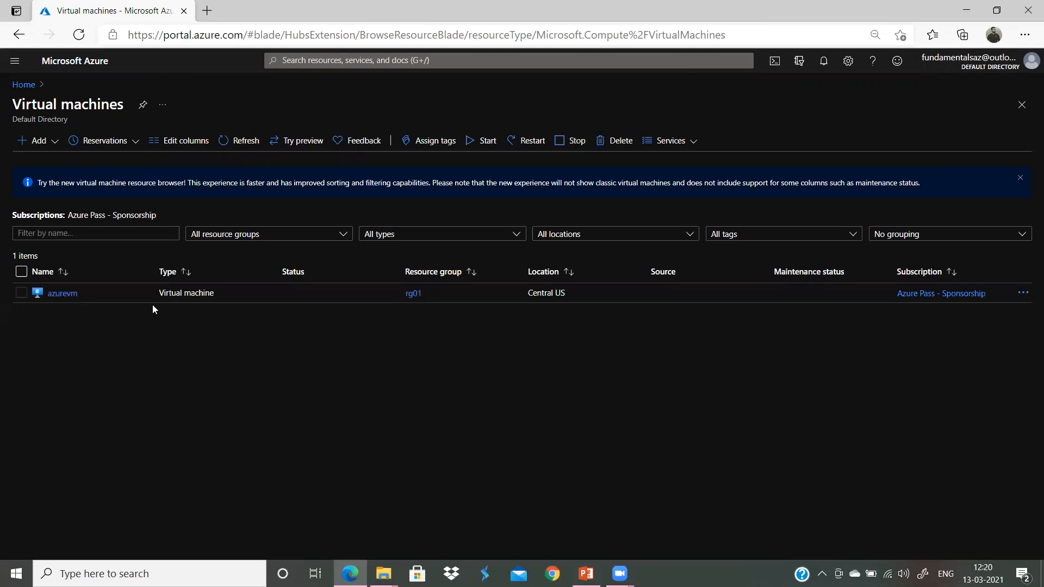
click(802, 64)
click(824, 64)
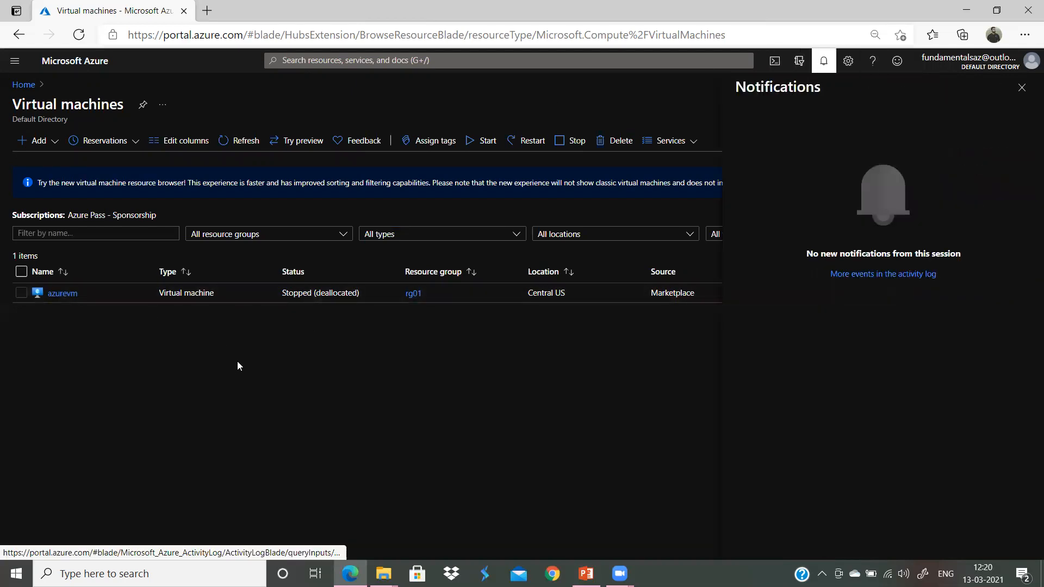
click(1021, 87)
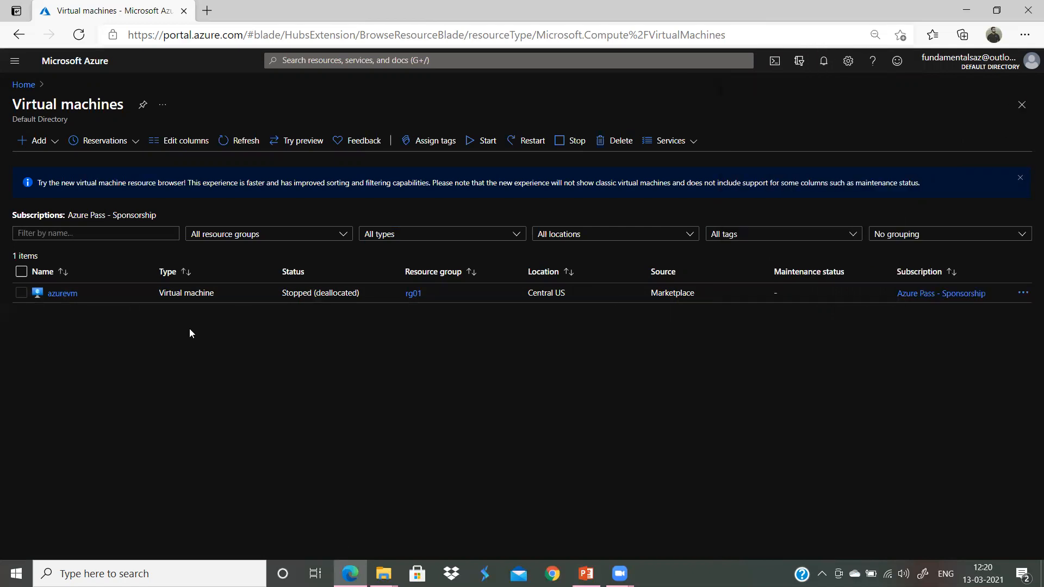
click(233, 142)
click(233, 143)
click(225, 142)
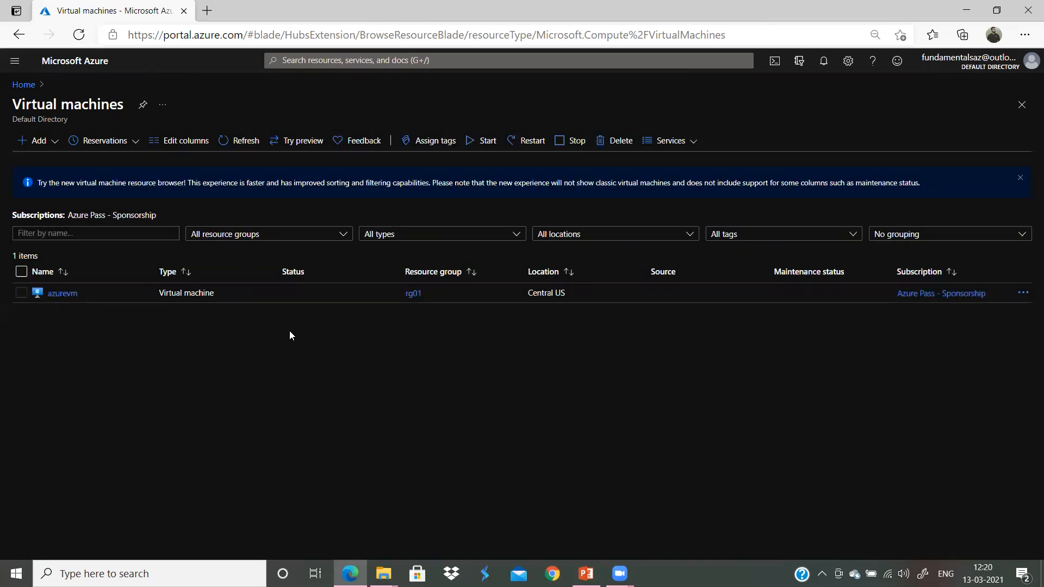
click(260, 140)
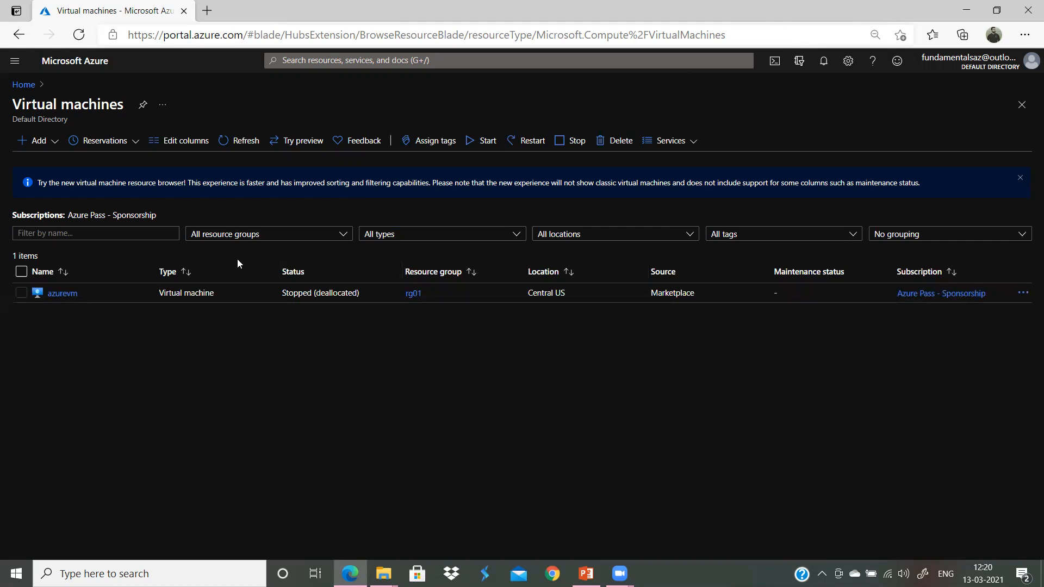
click(241, 138)
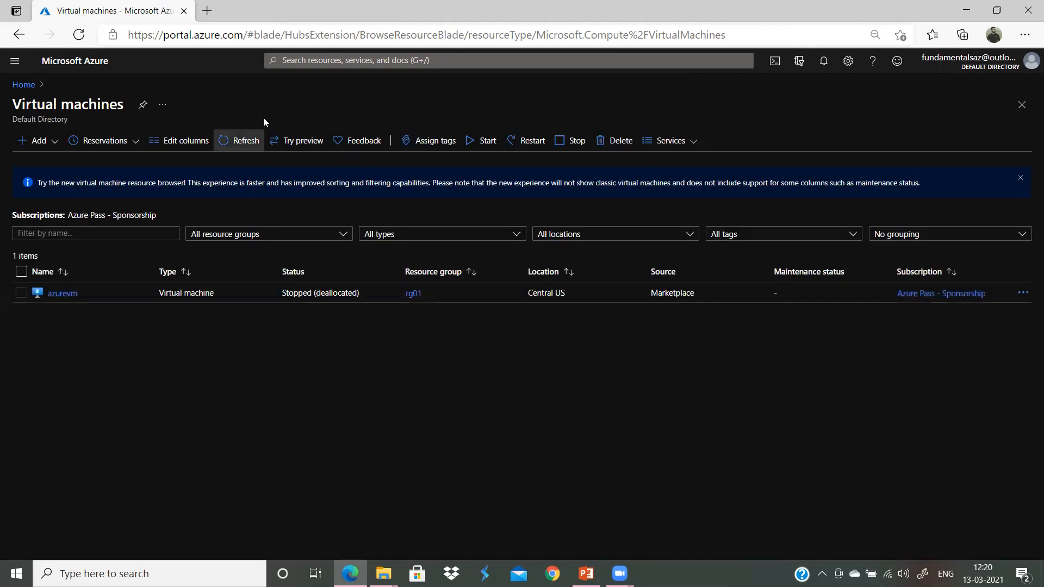
click(240, 138)
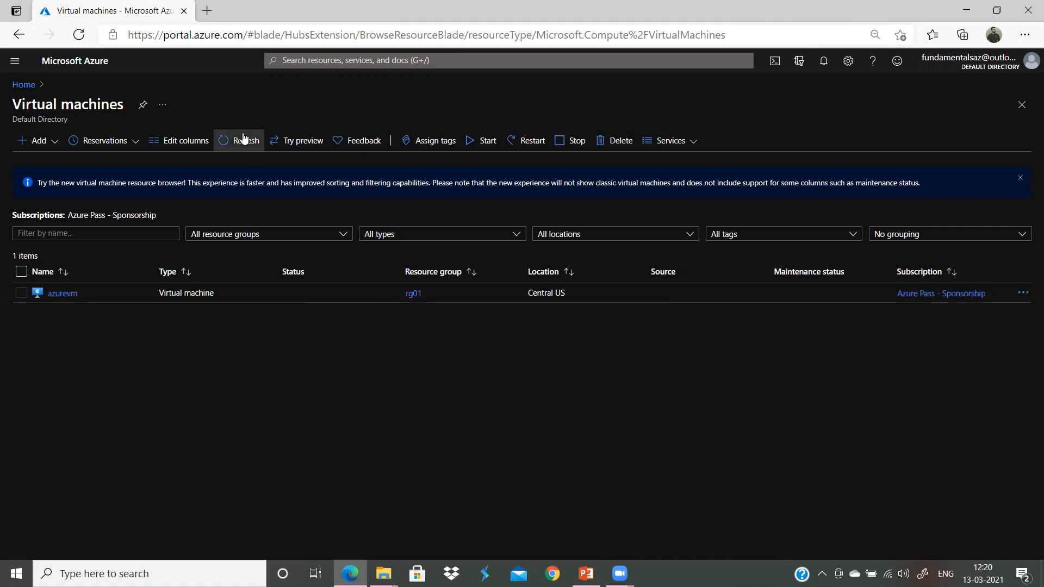
click(244, 142)
click(230, 140)
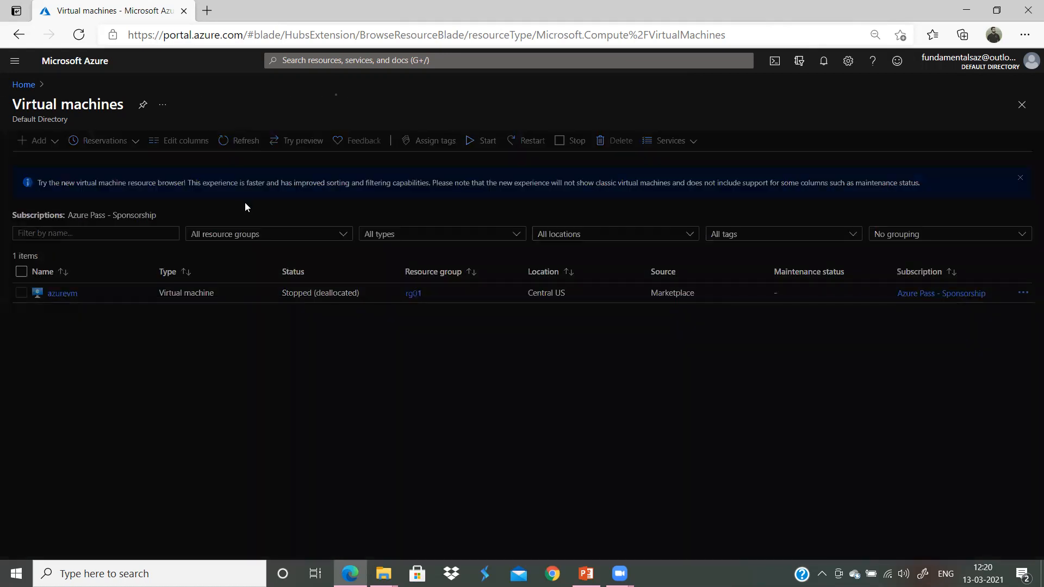
click(230, 142)
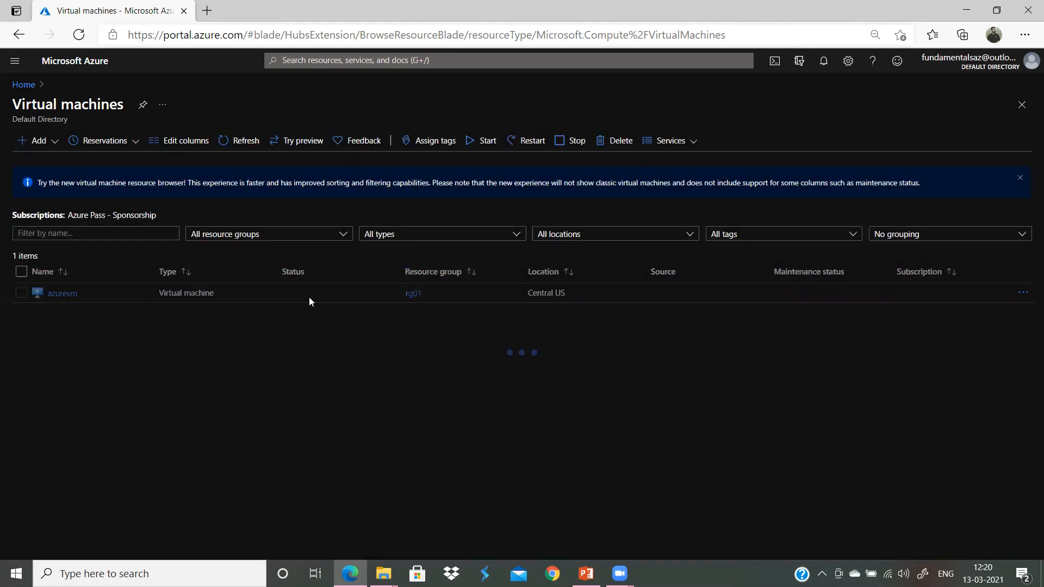
Step: Reopen Virtual machines from Home and keep refreshing to look for recovervm
click(24, 85)
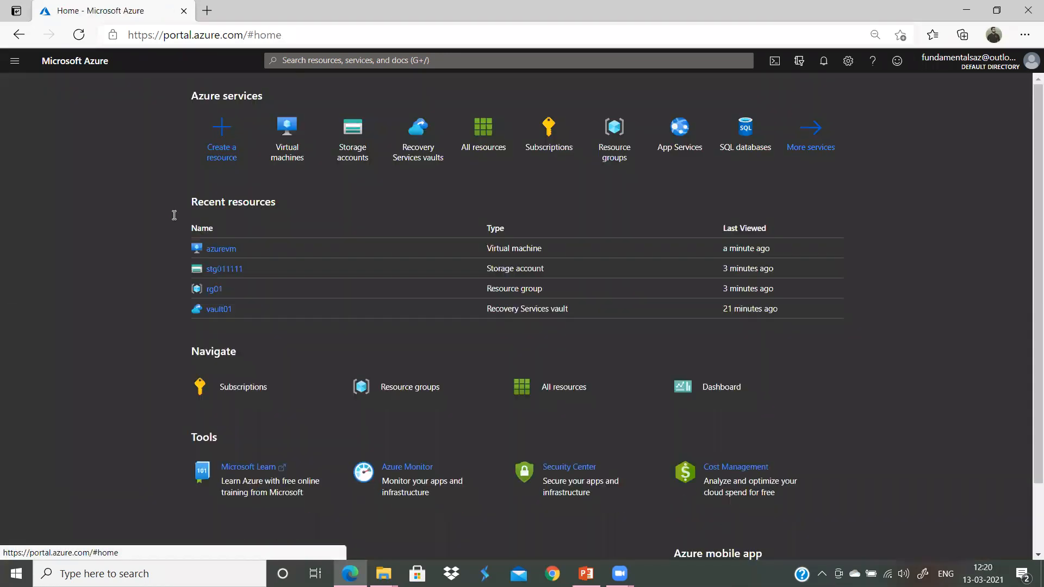
click(283, 146)
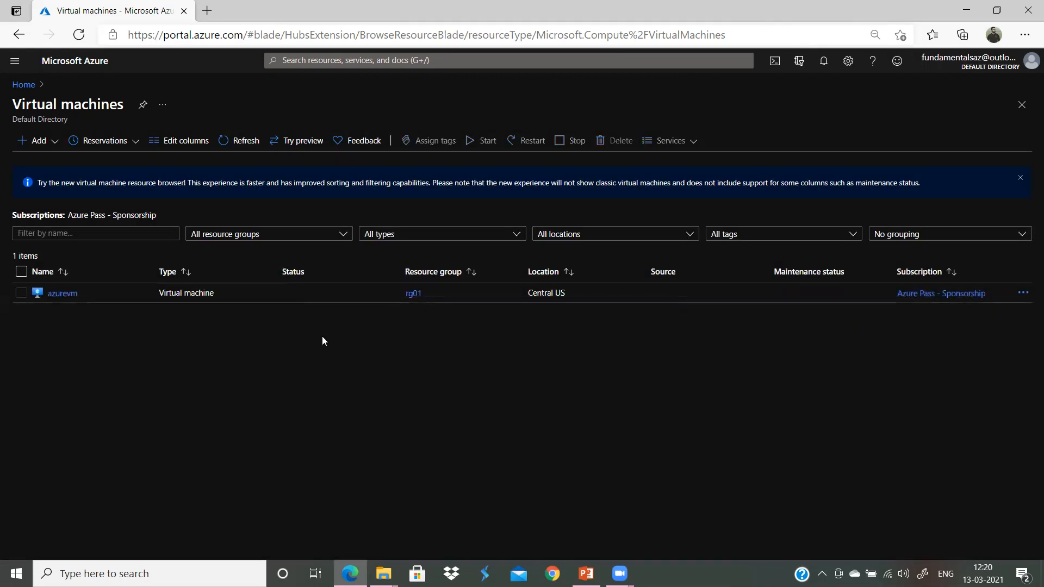
click(239, 141)
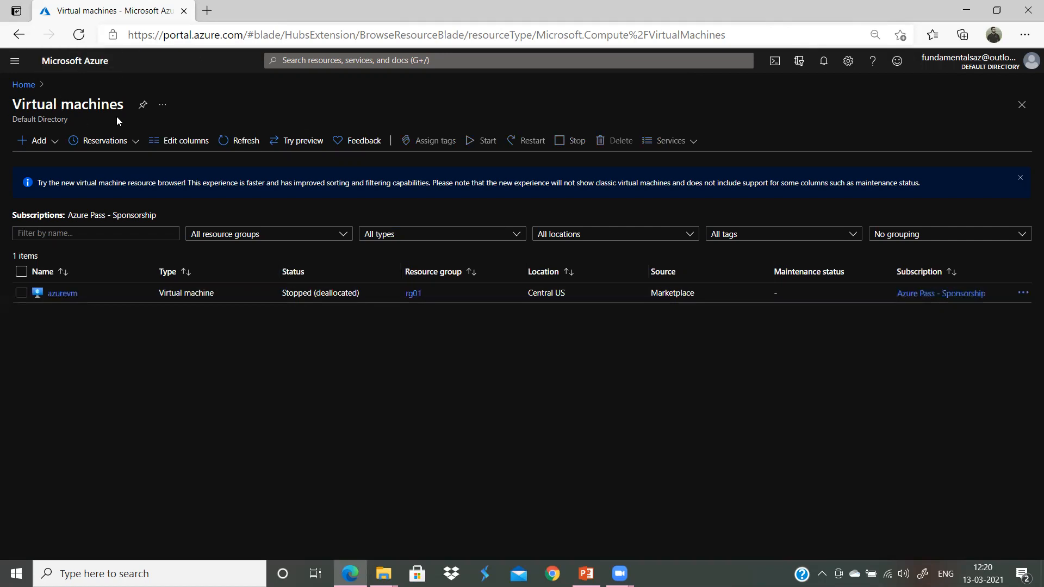
click(246, 141)
click(252, 143)
click(243, 142)
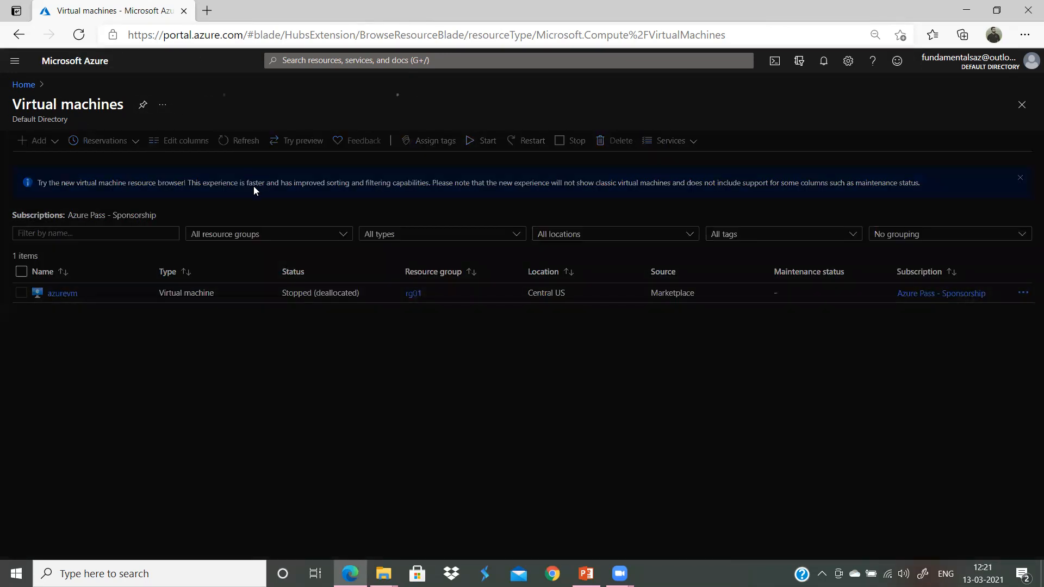
click(251, 141)
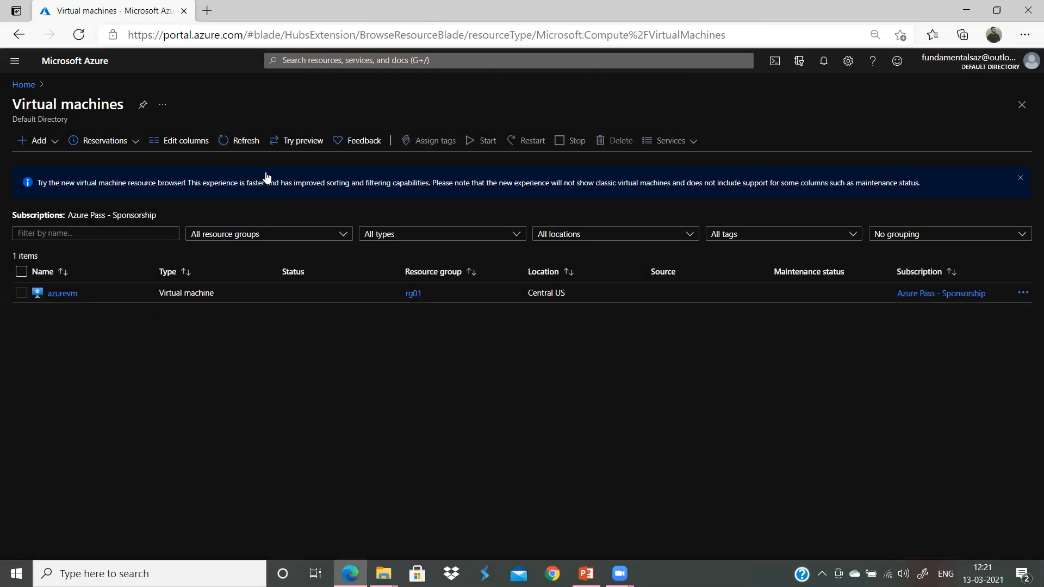
click(244, 140)
click(244, 144)
click(246, 143)
click(238, 142)
click(239, 140)
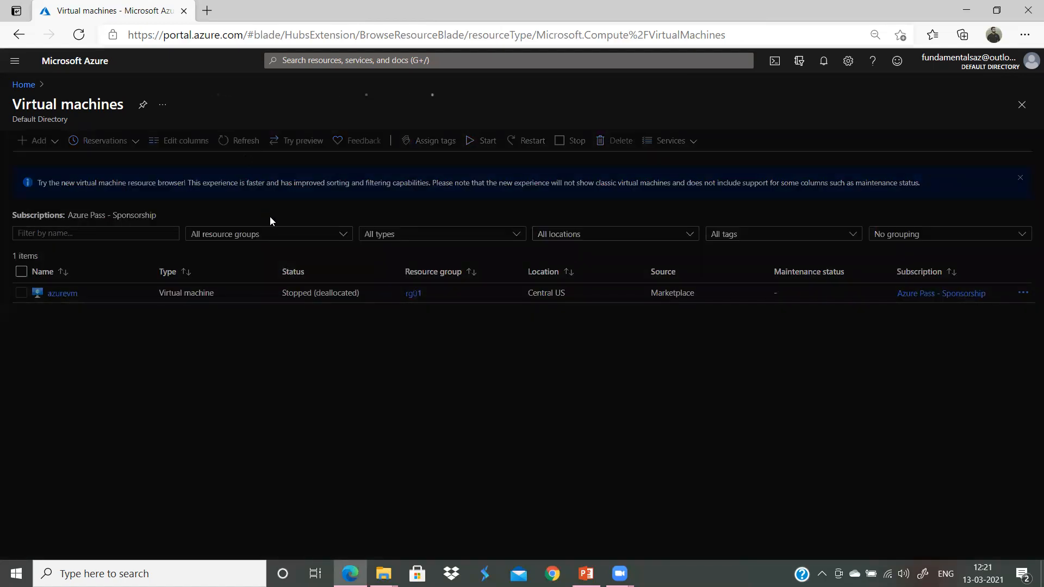
Step: Reopen the list from Home again and refresh until recovervm shows Running beside azurevm
click(23, 84)
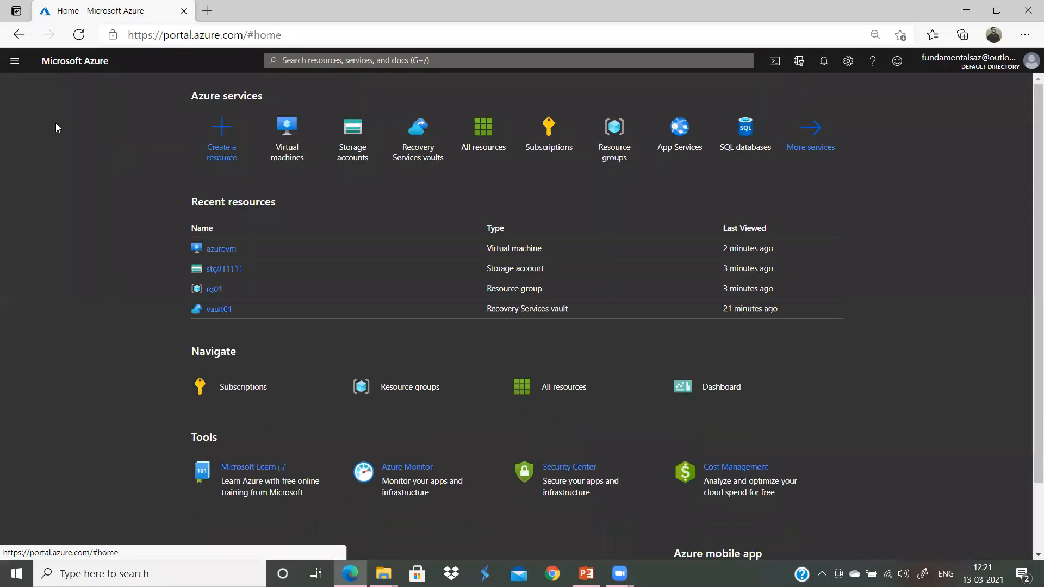
click(291, 153)
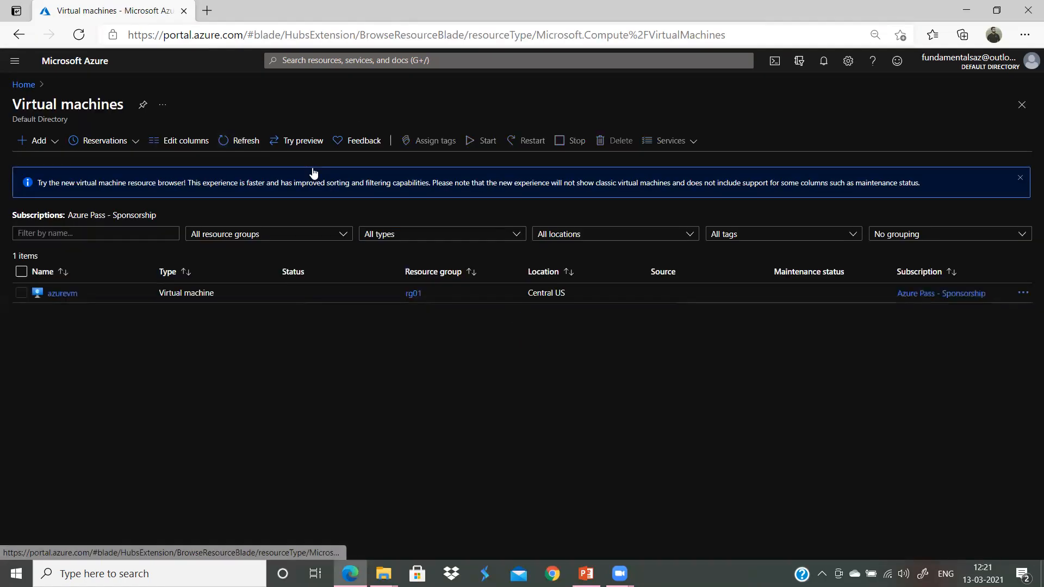
click(237, 146)
click(242, 152)
click(243, 152)
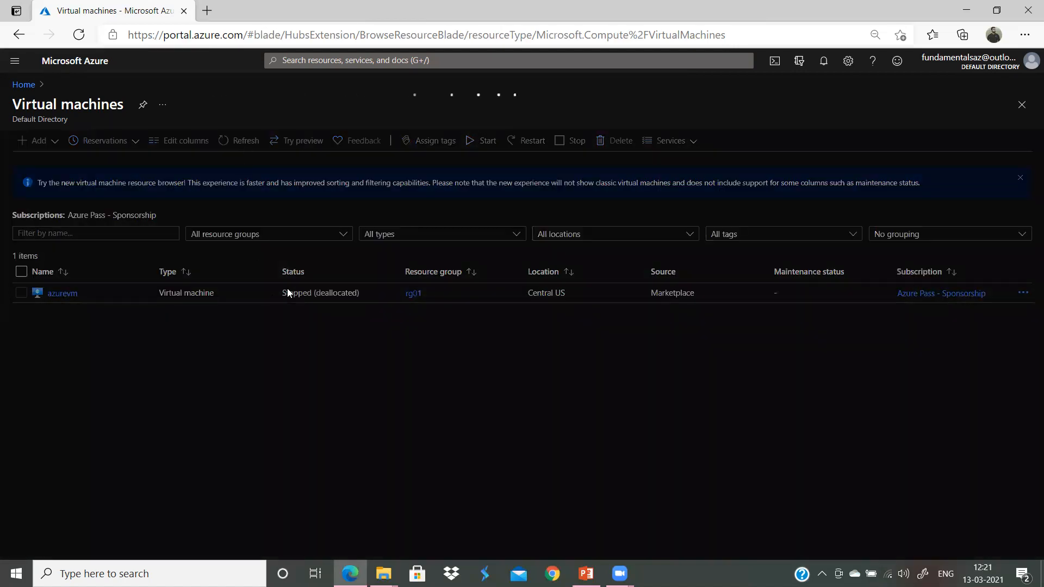
click(251, 145)
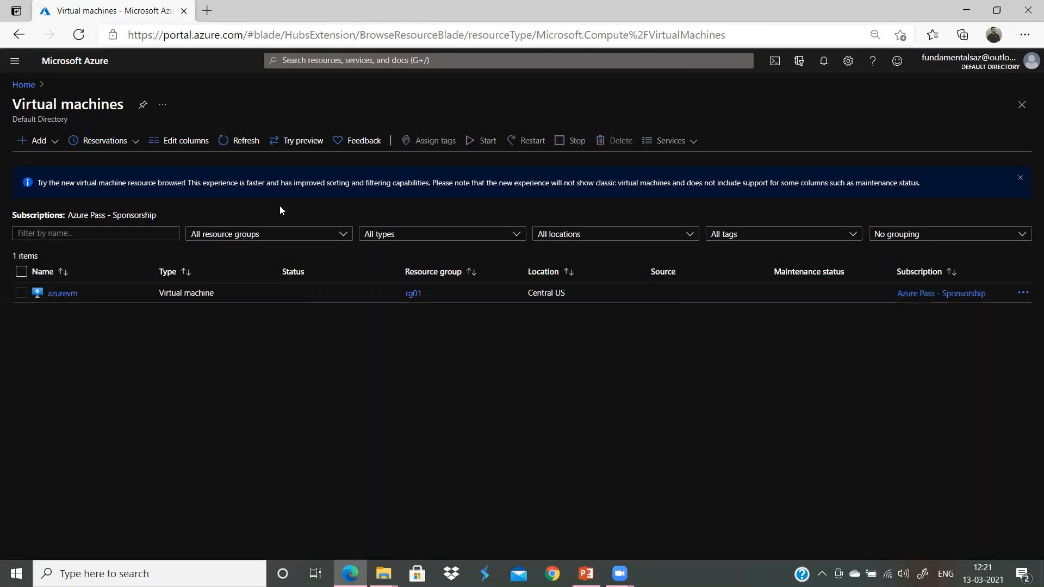
click(259, 144)
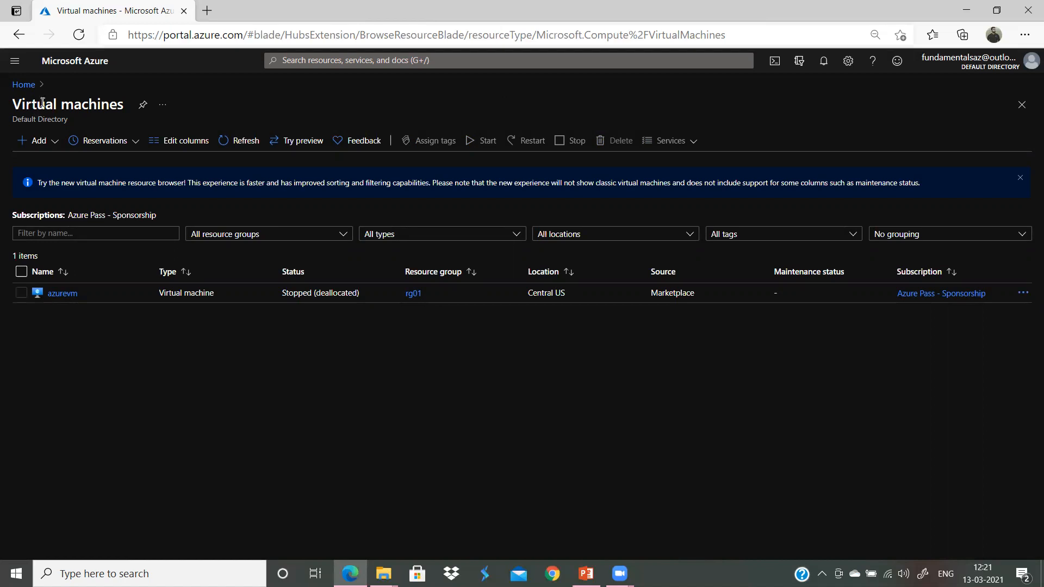
click(28, 86)
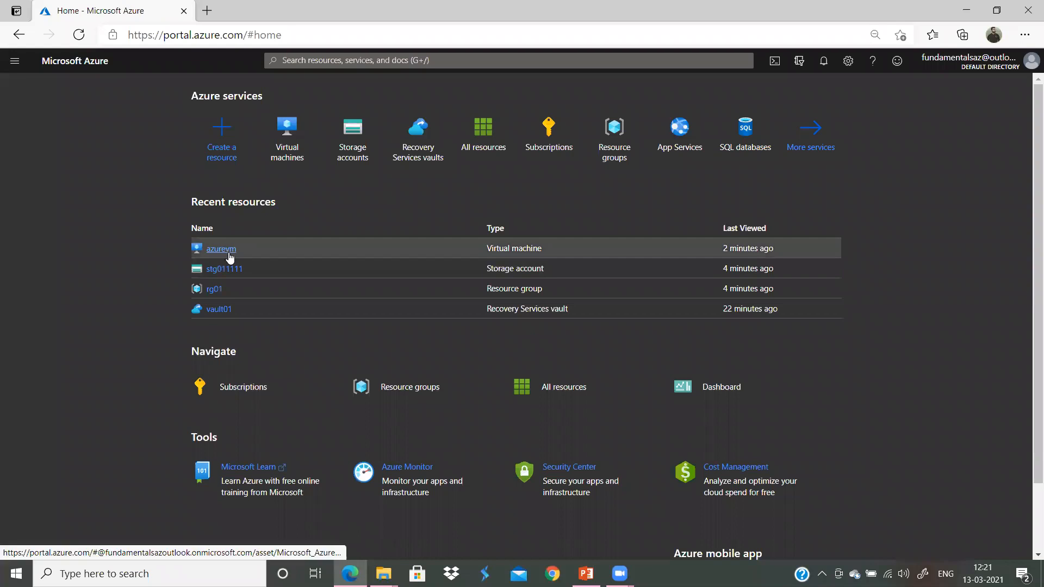
click(288, 155)
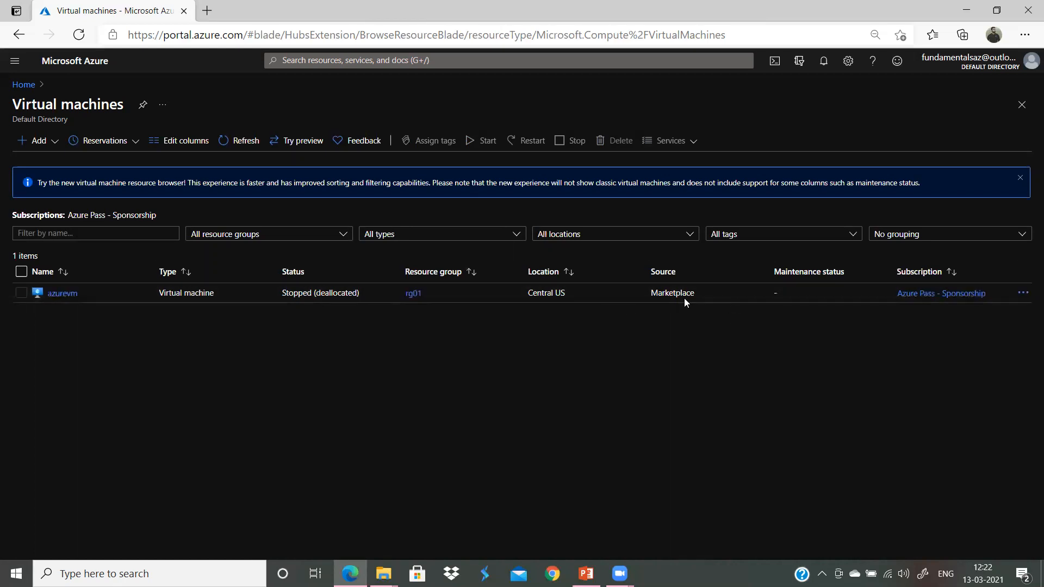
click(239, 140)
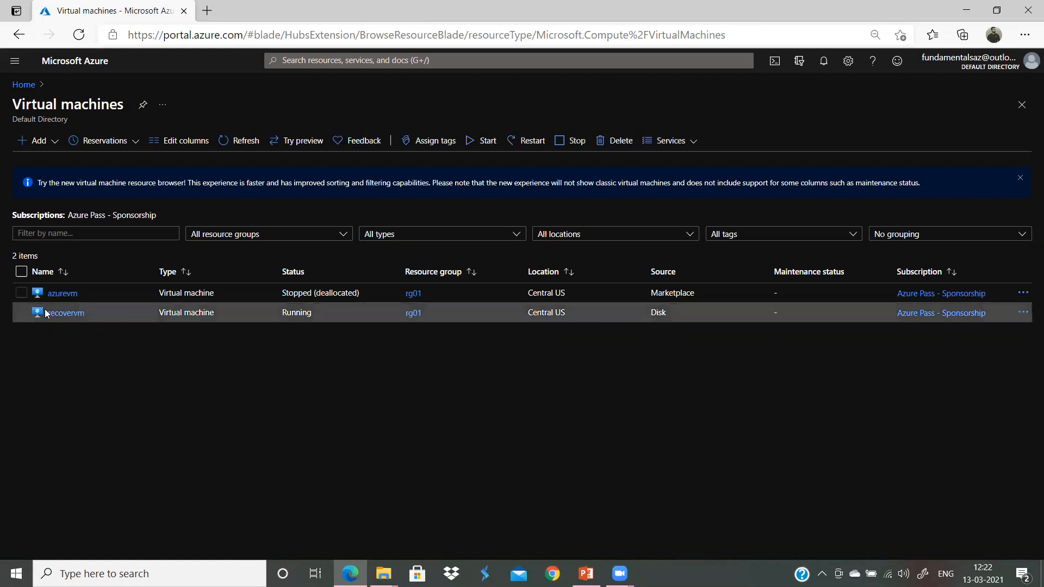
Step: Review the recovervm overview, then present the closing 'THANK YOU......' slide of MaNAGE vm Backup.pptx full screen
click(64, 313)
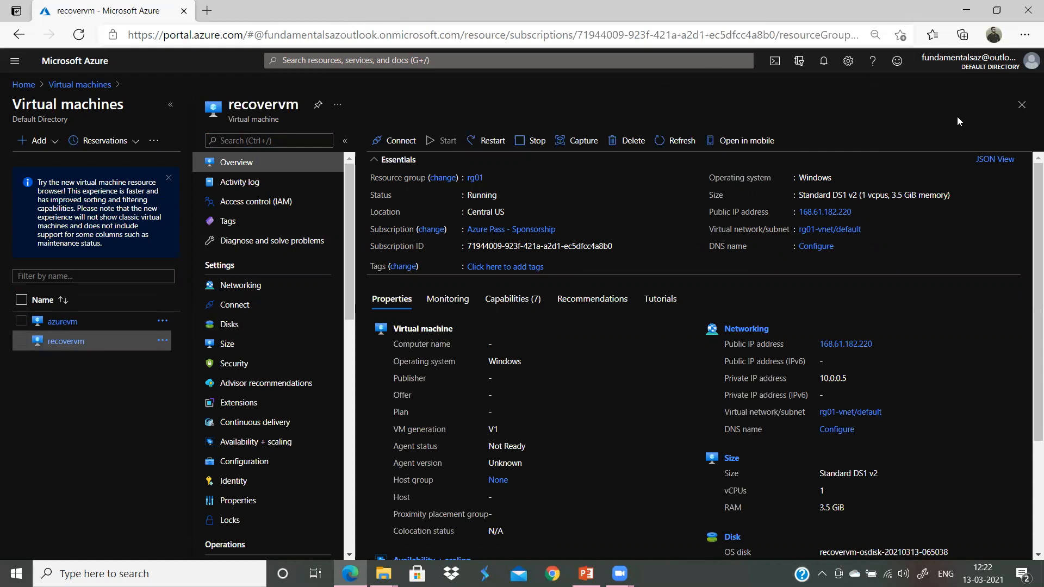
click(1022, 106)
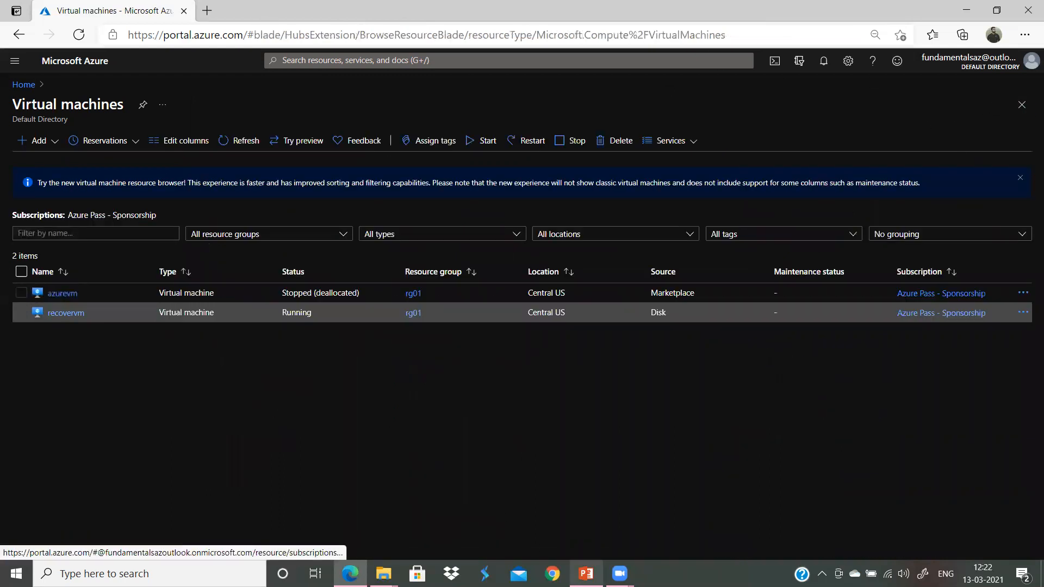
click(585, 573)
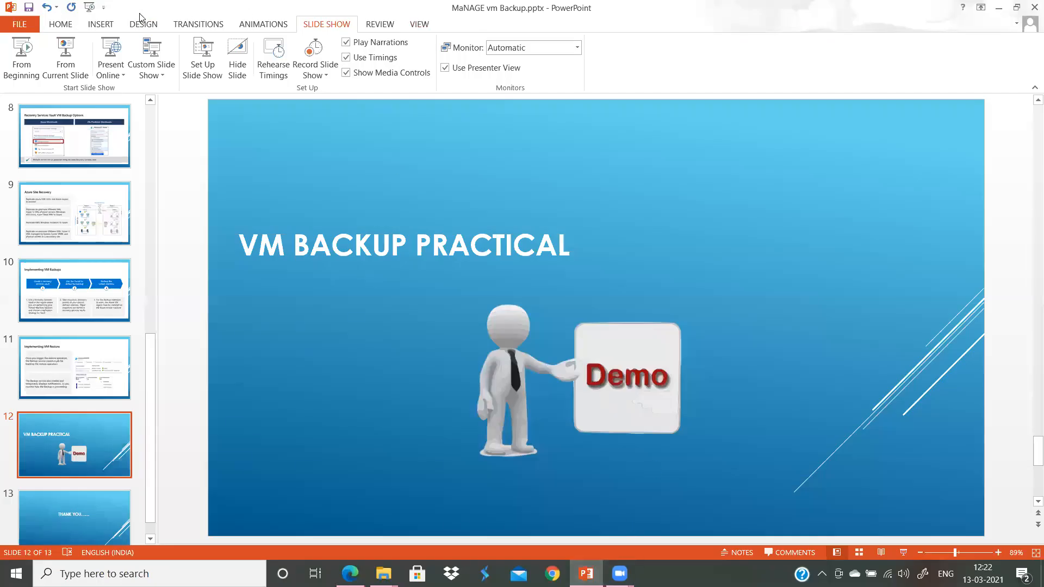
click(65, 58)
key(Right)
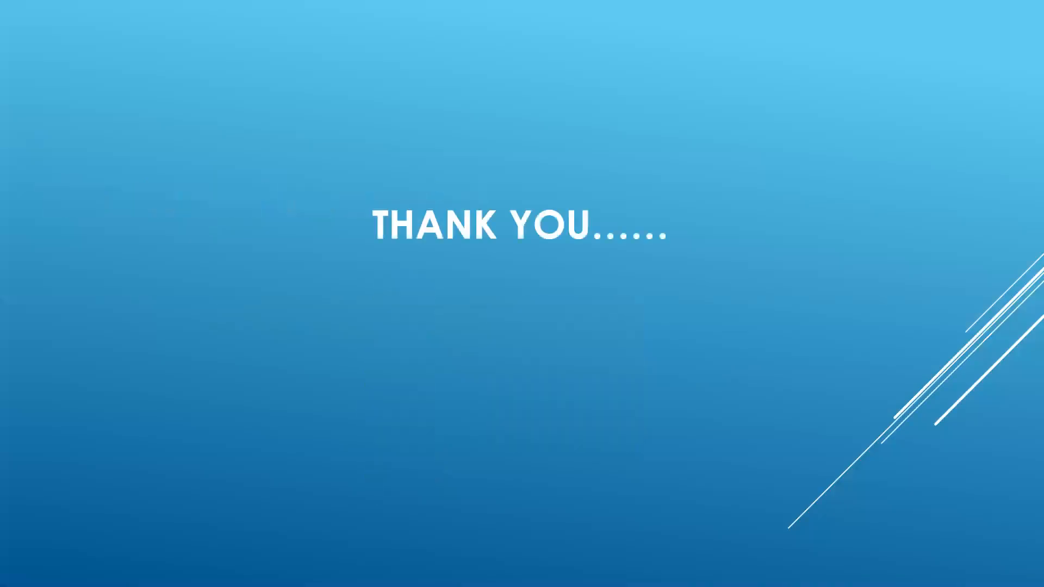